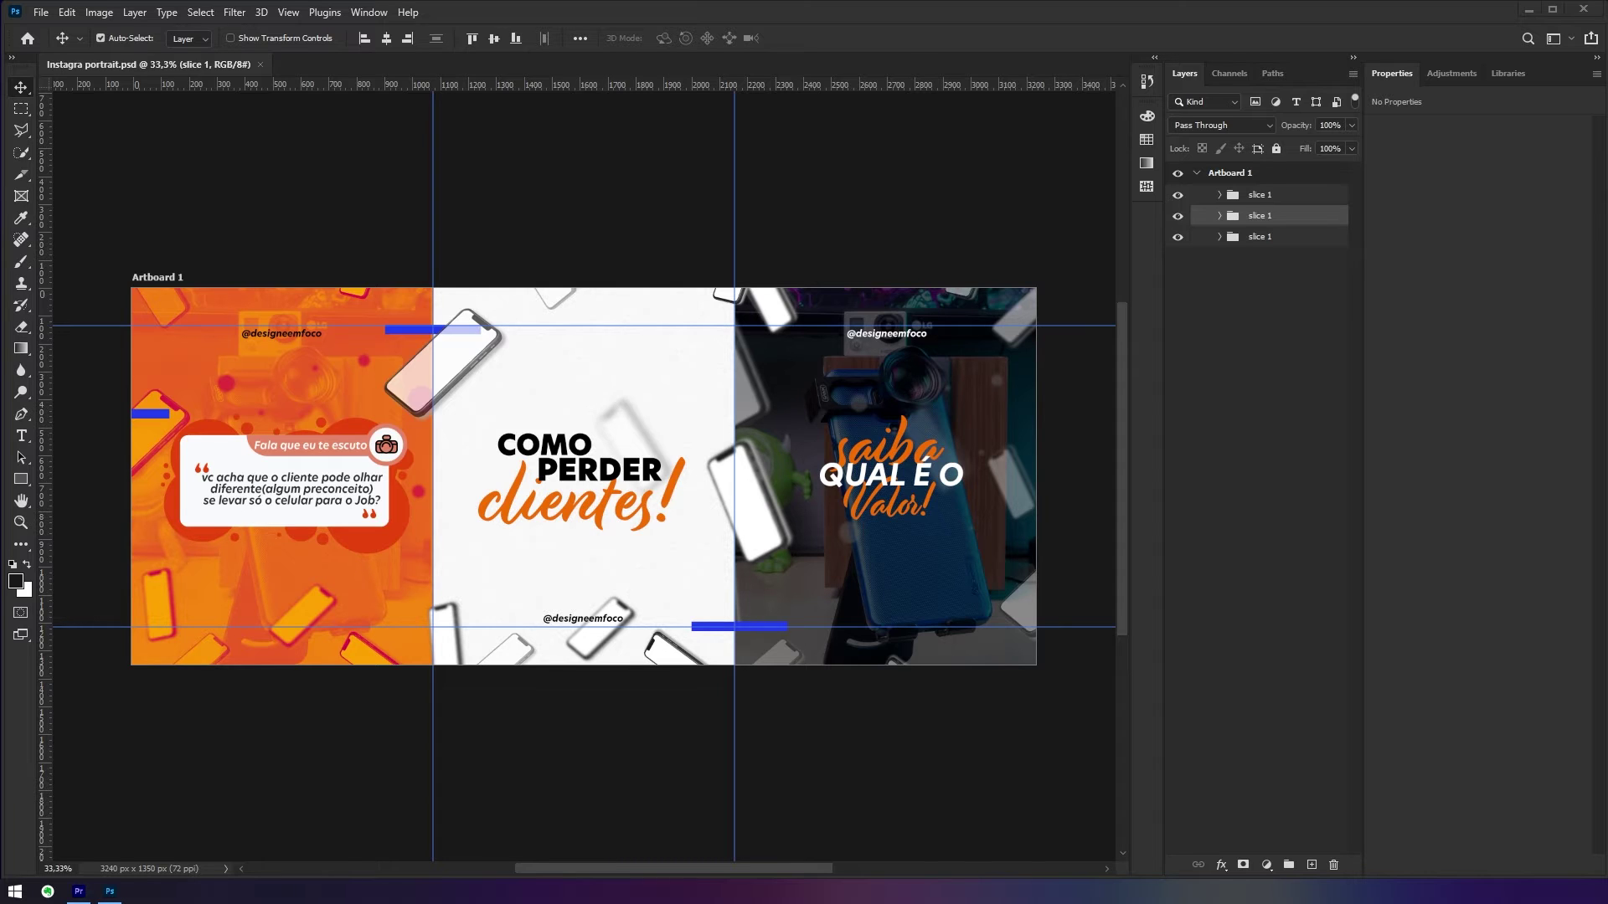
# Step: Examine the finished carousel up close, focusing on the elements that cross the boundaries between its three slides
pyautogui.click(1043, 721)
pyautogui.scroll(5, 754, 519)
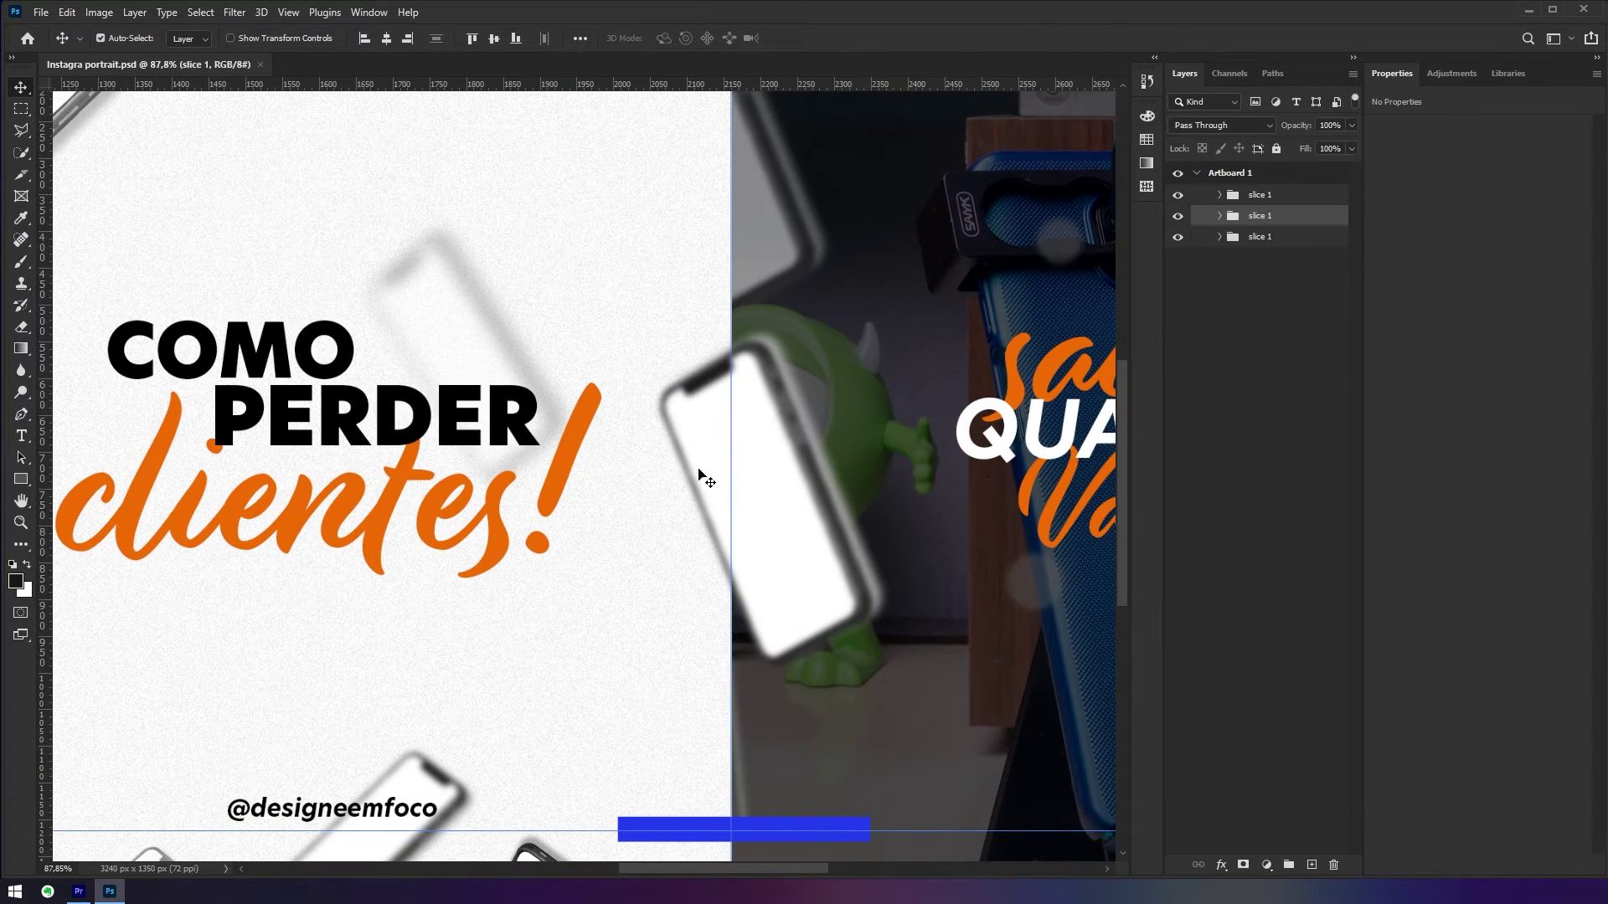
pyautogui.moveTo(678, 423); pyautogui.dragTo(814, 634)
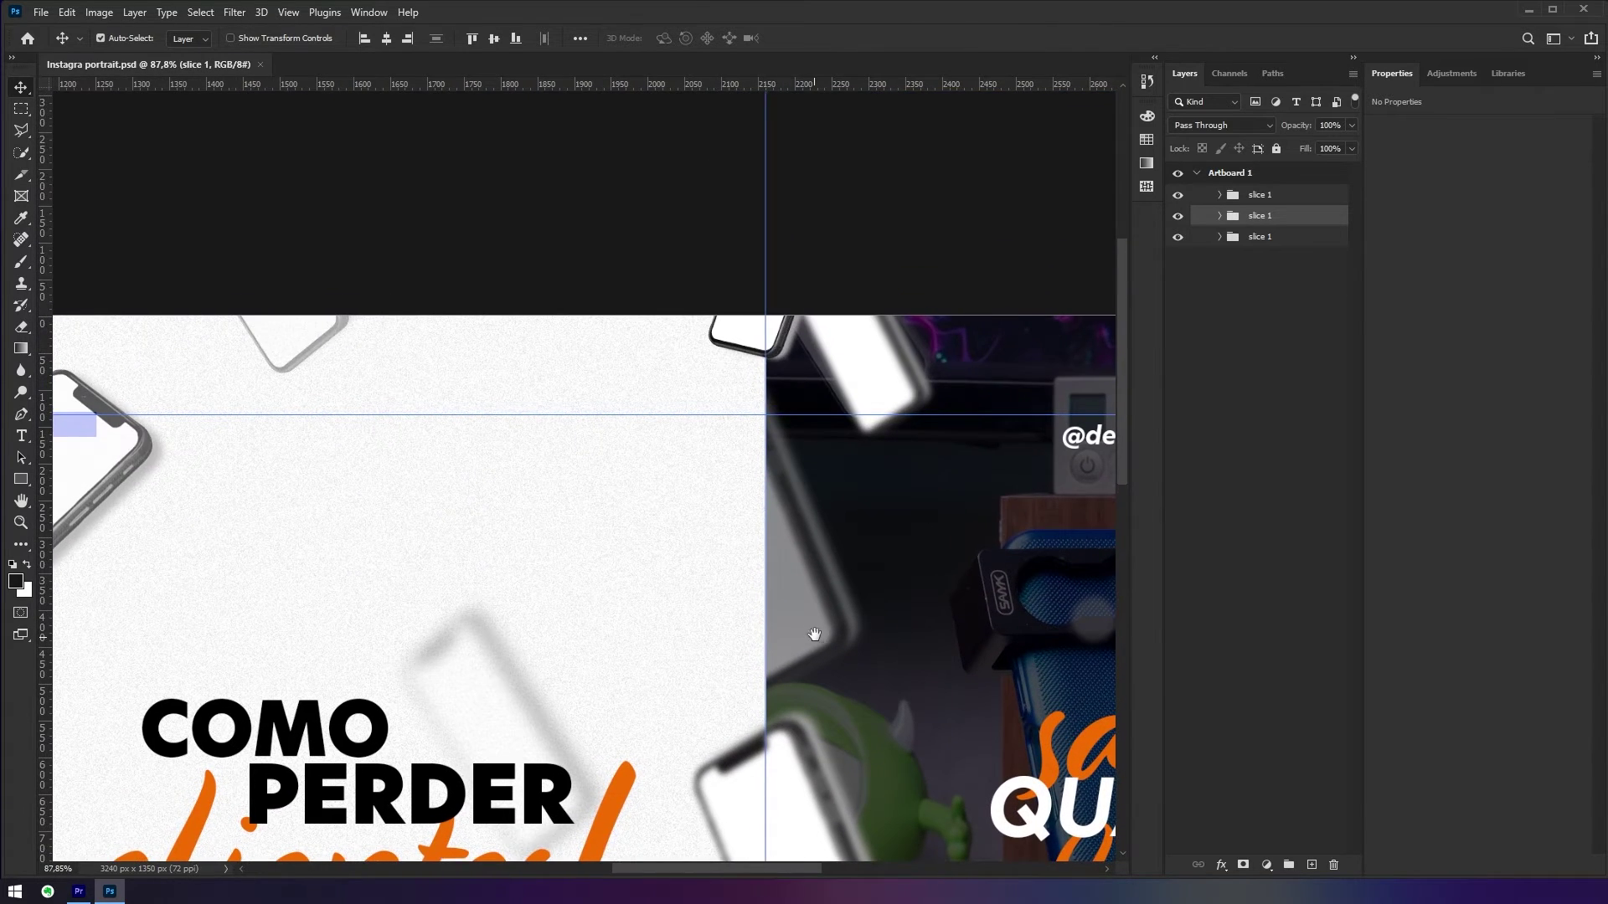
pyautogui.scroll(-6, 814, 634)
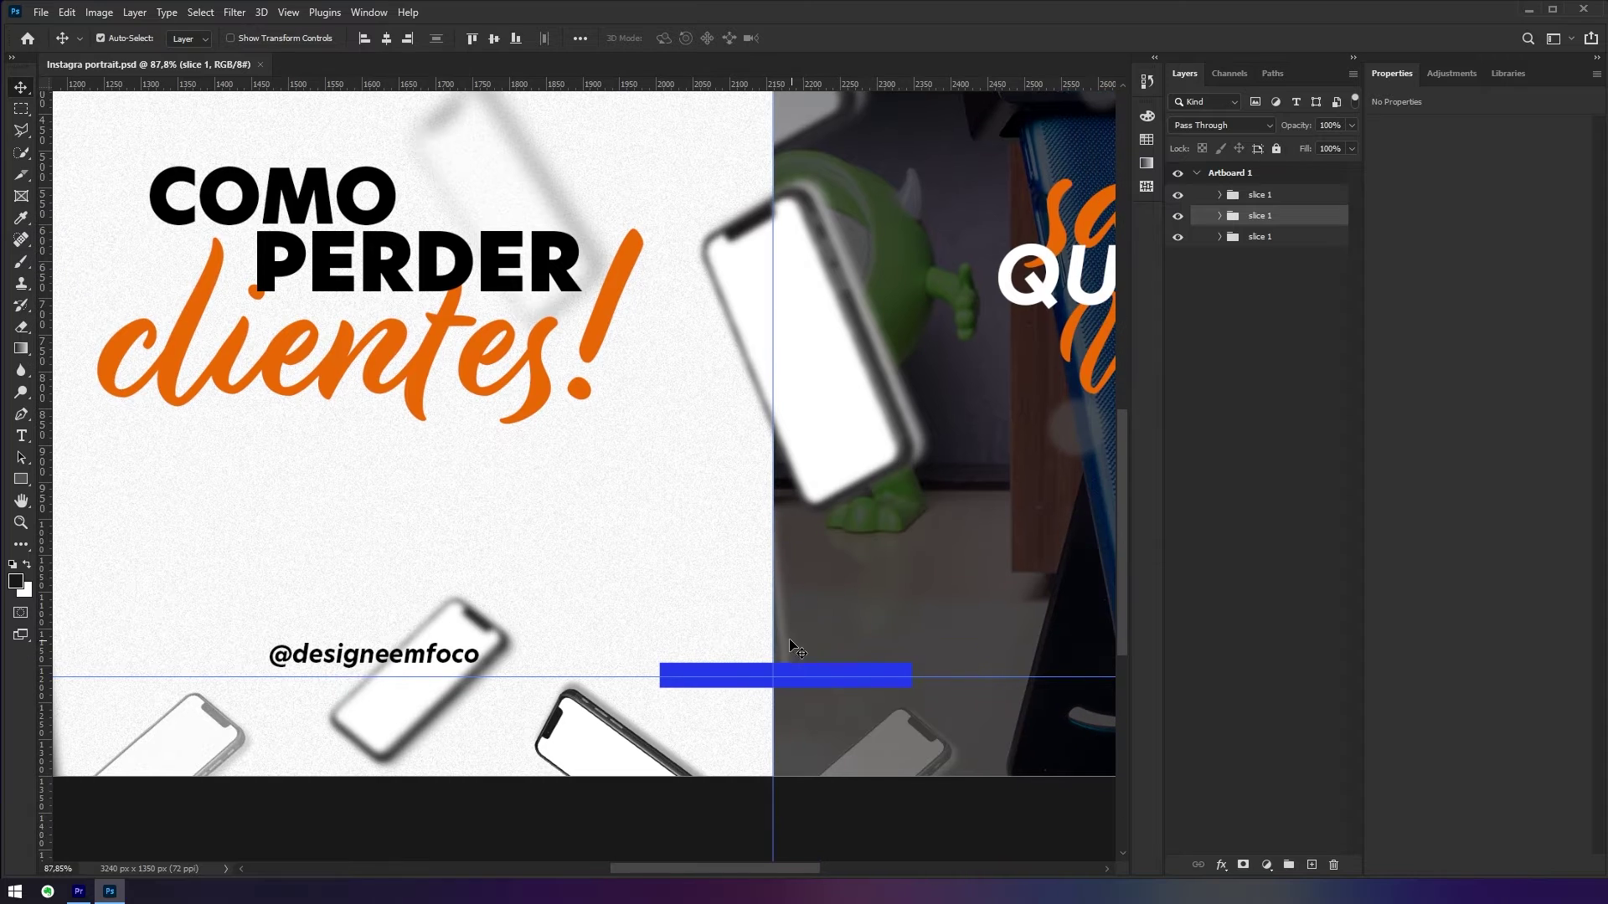
pyautogui.moveTo(779, 580); pyautogui.dragTo(980, 601)
pyautogui.moveTo(407, 411); pyautogui.dragTo(582, 834)
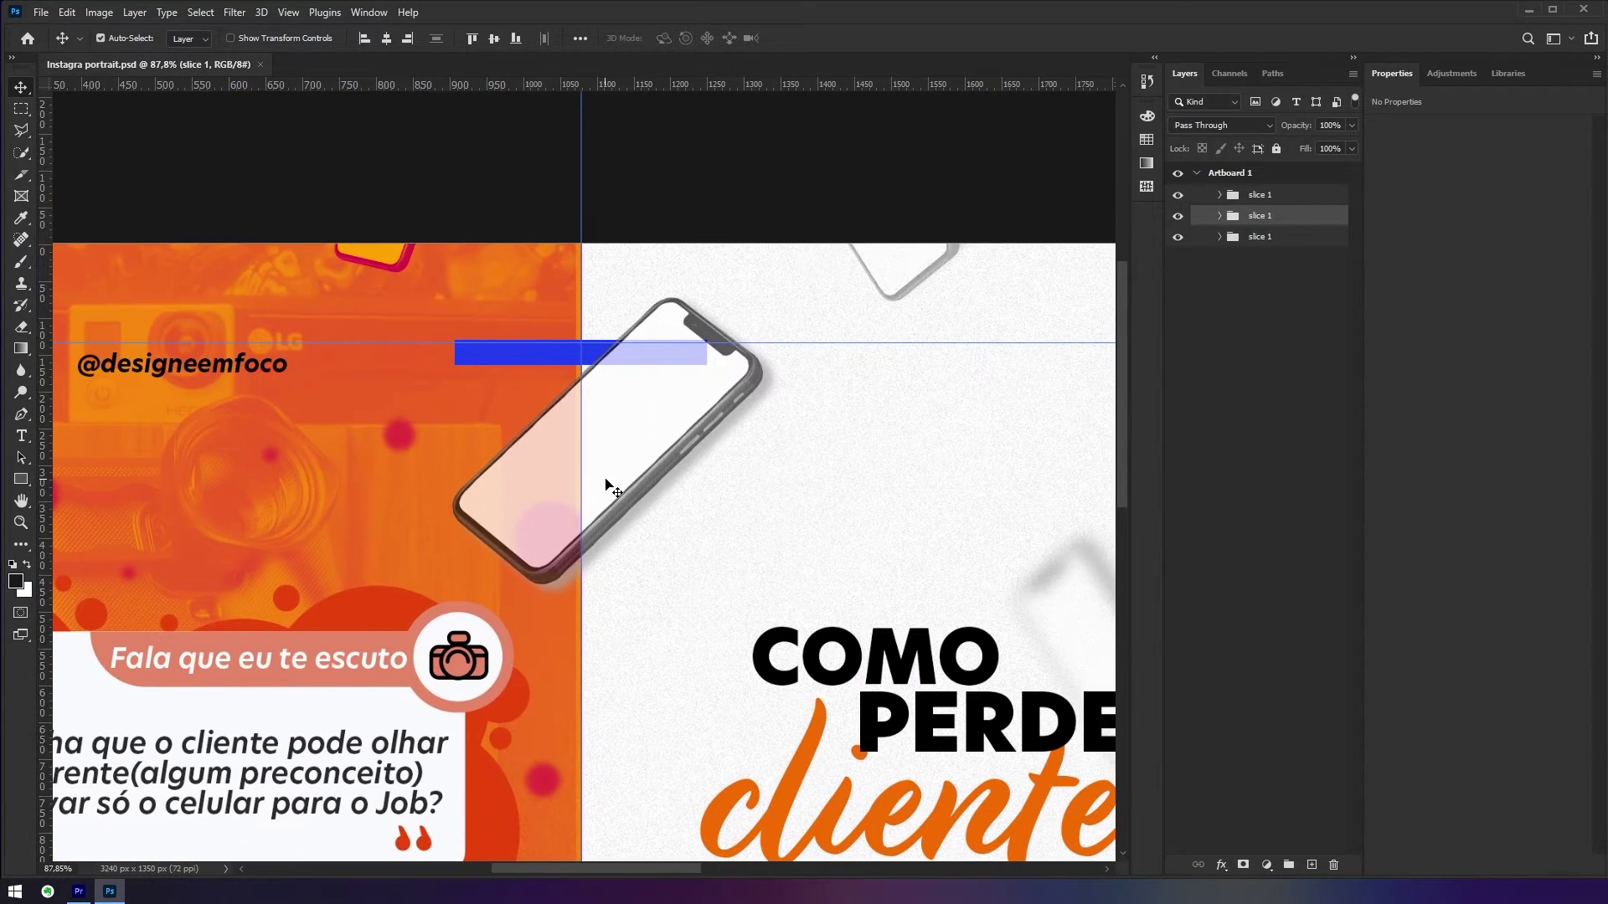
pyautogui.hotkey('ctrl', '0')
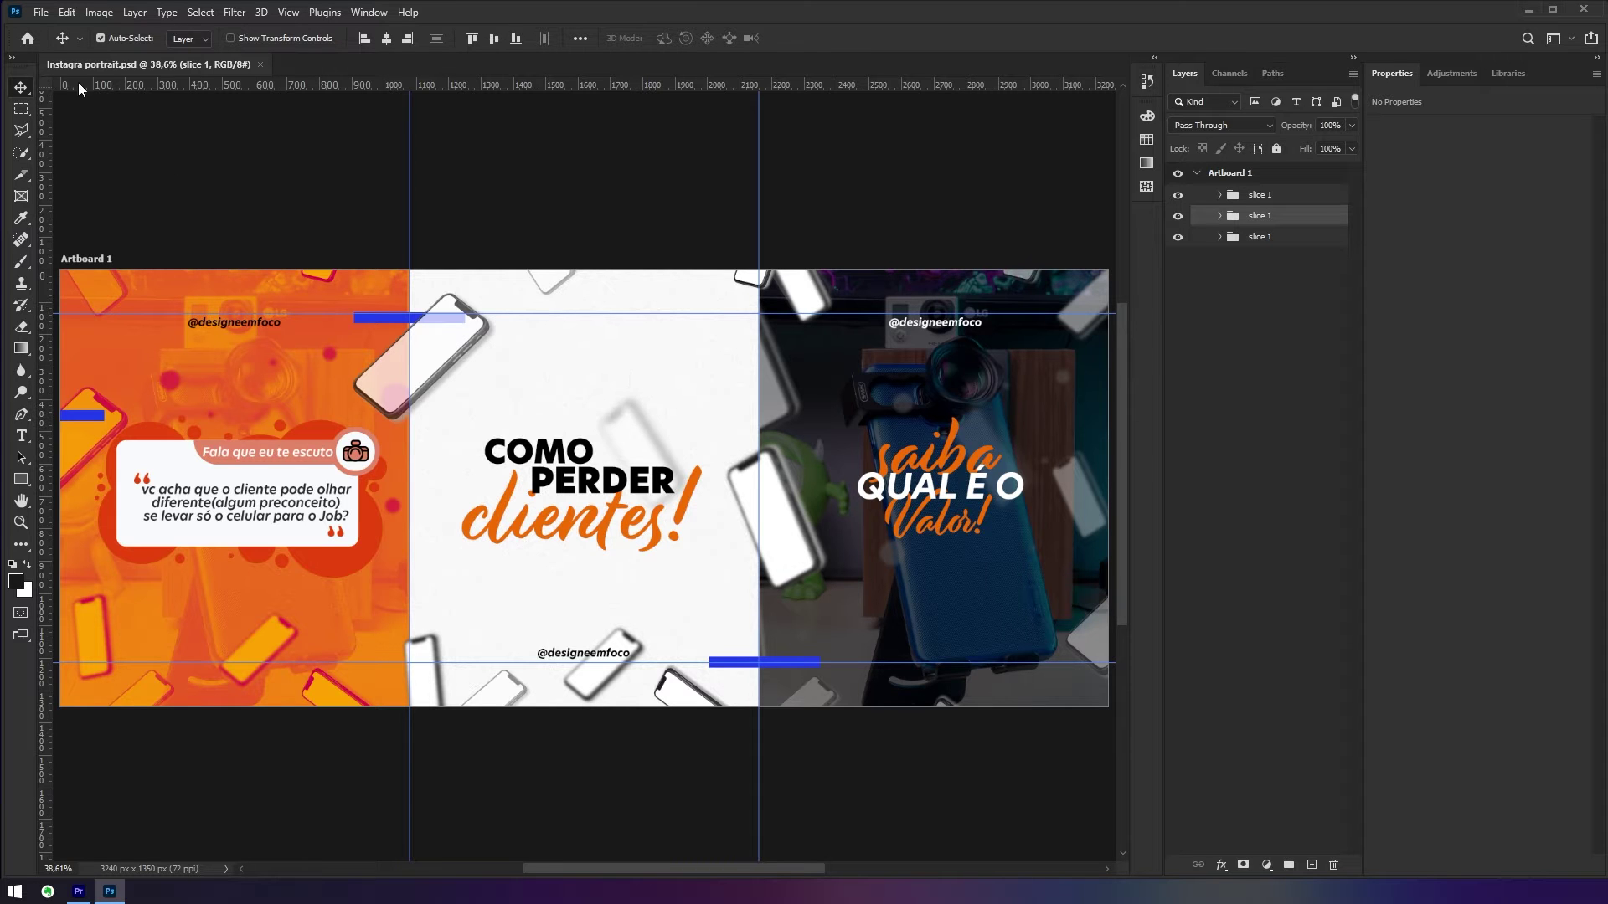
# Step: Start a new document and set its width to 1080 px with portrait orientation
pyautogui.click(40, 12)
pyautogui.click(72, 31)
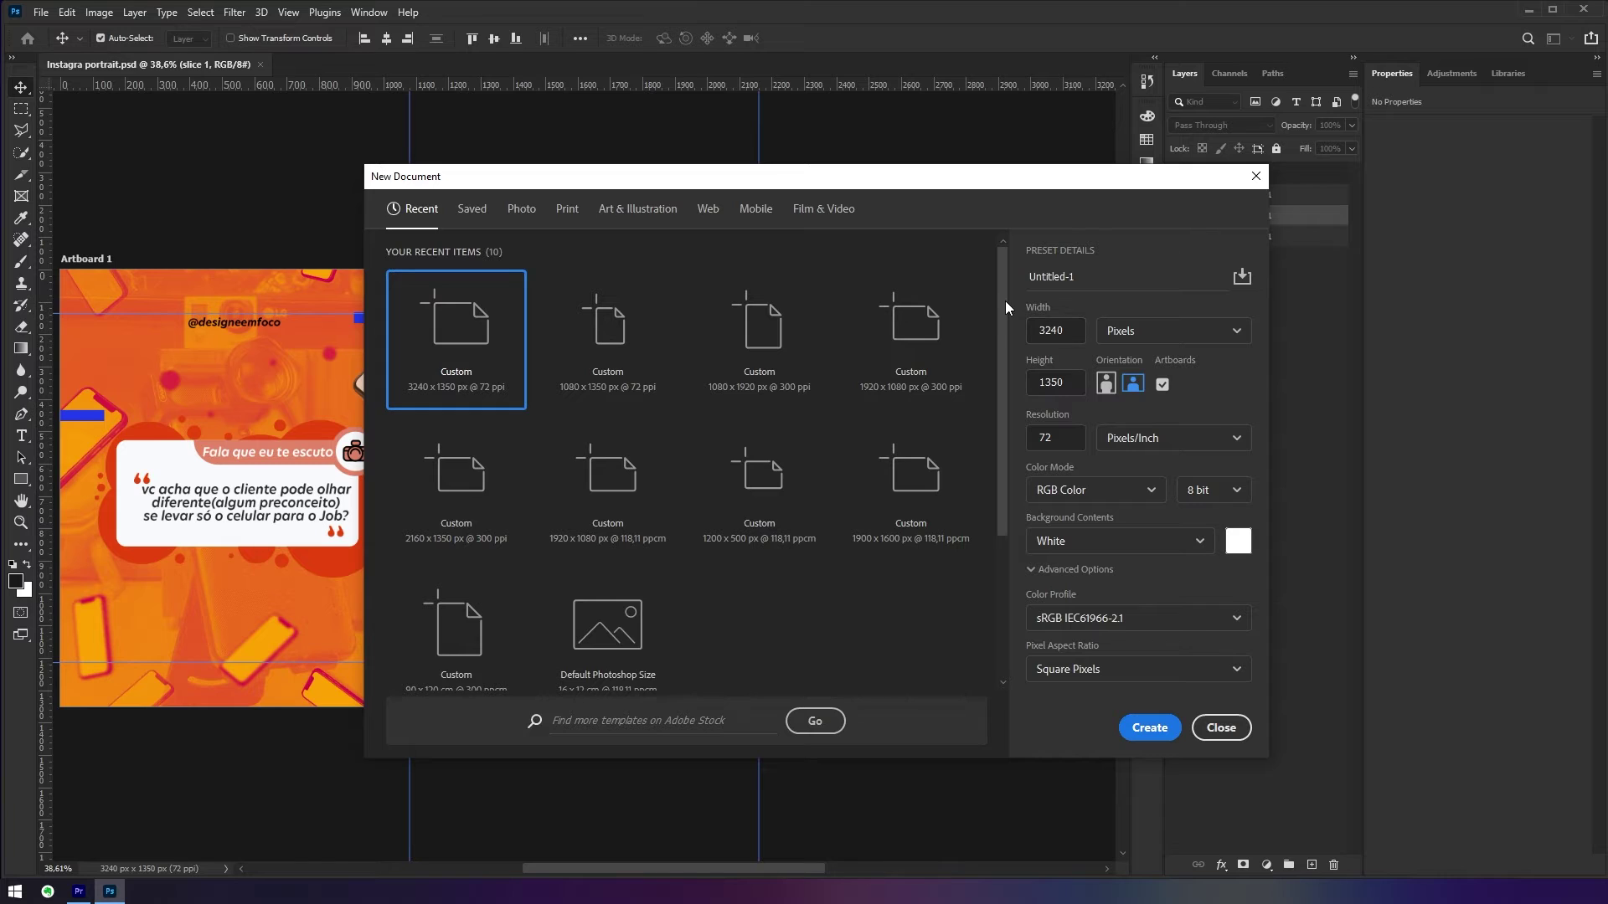
pyautogui.click(1054, 330)
pyautogui.write('180')
pyautogui.write('0')
pyautogui.moveTo(1109, 191); pyautogui.dragTo(1287, 206)
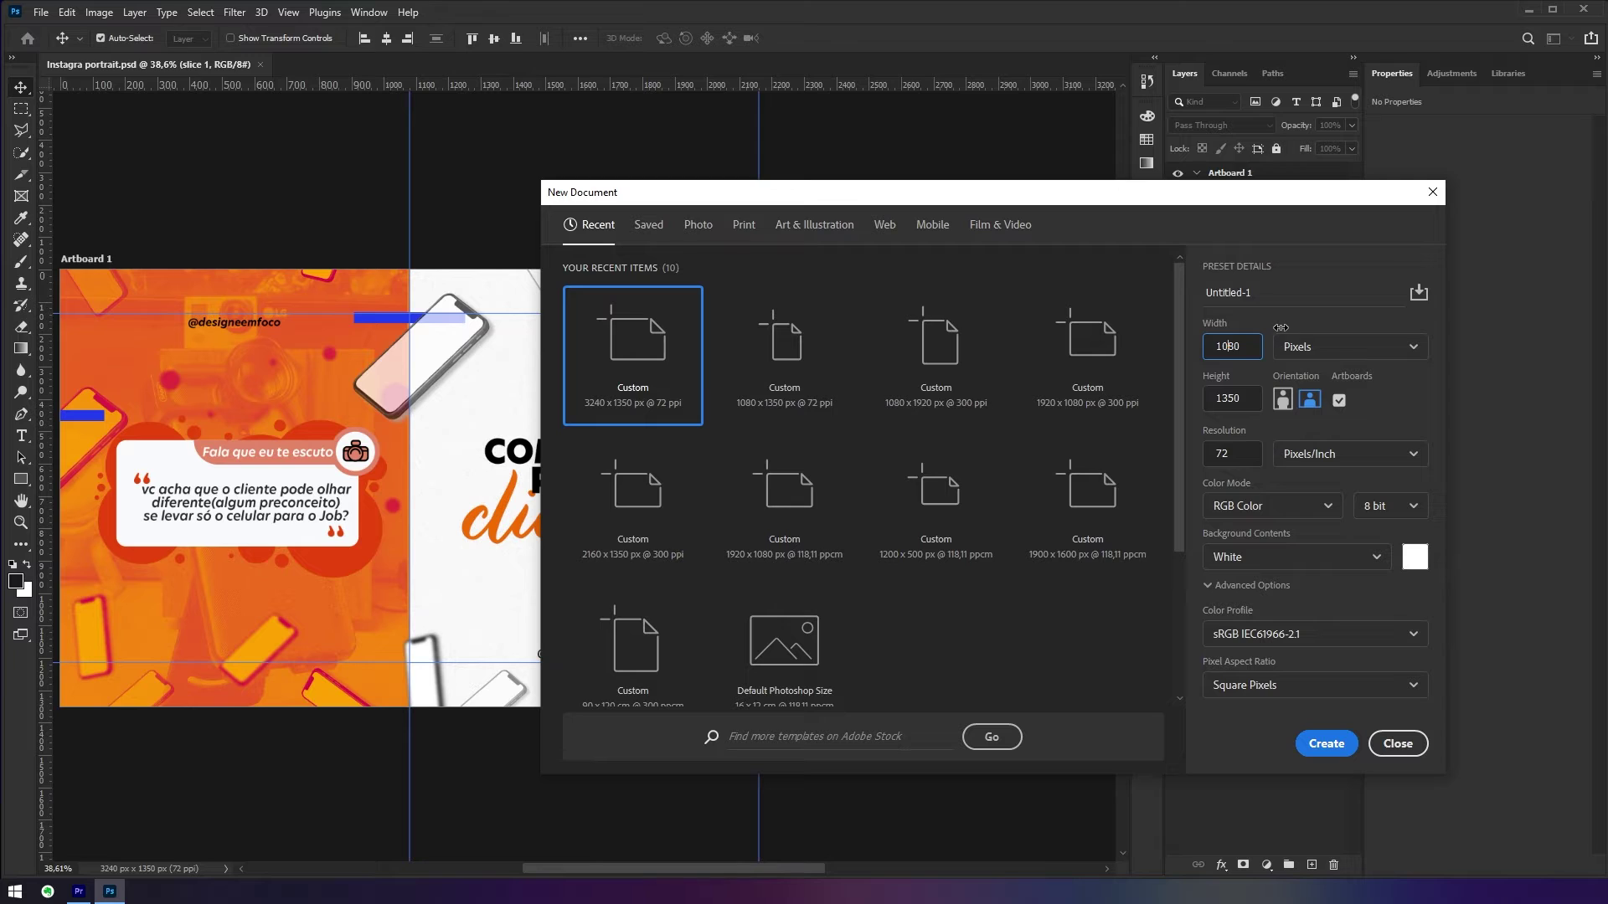
pyautogui.click(1282, 400)
pyautogui.click(1256, 340)
# Step: Switch to the Windows Calculator and multiply 1080 by 3
pyautogui.press('super')
pyautogui.write('calc')
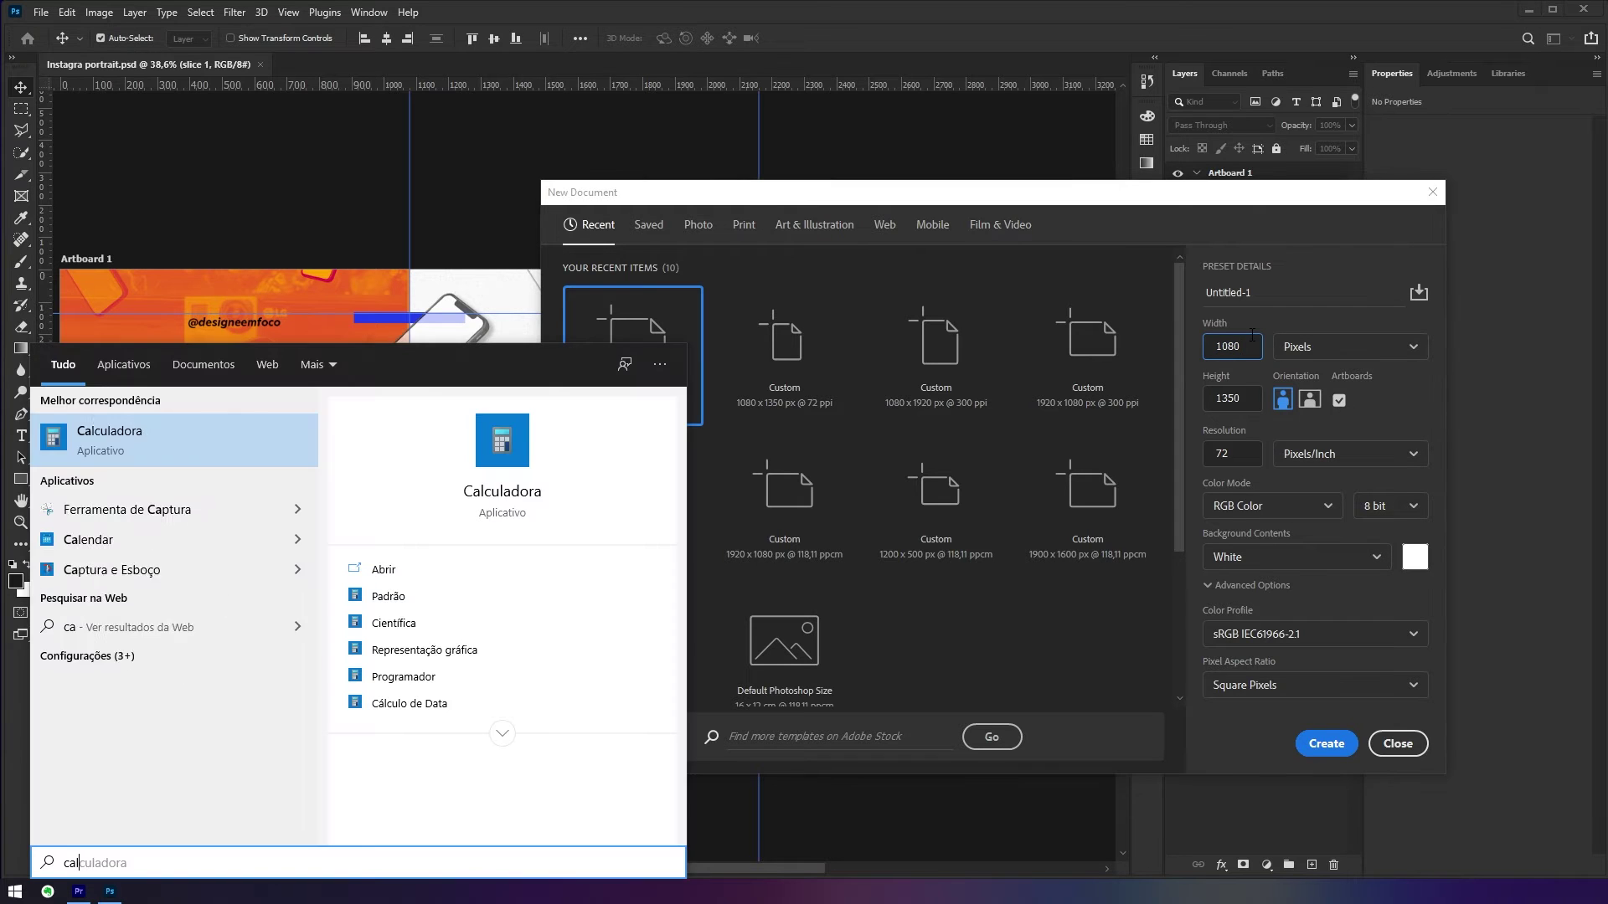
pyautogui.press('Return')
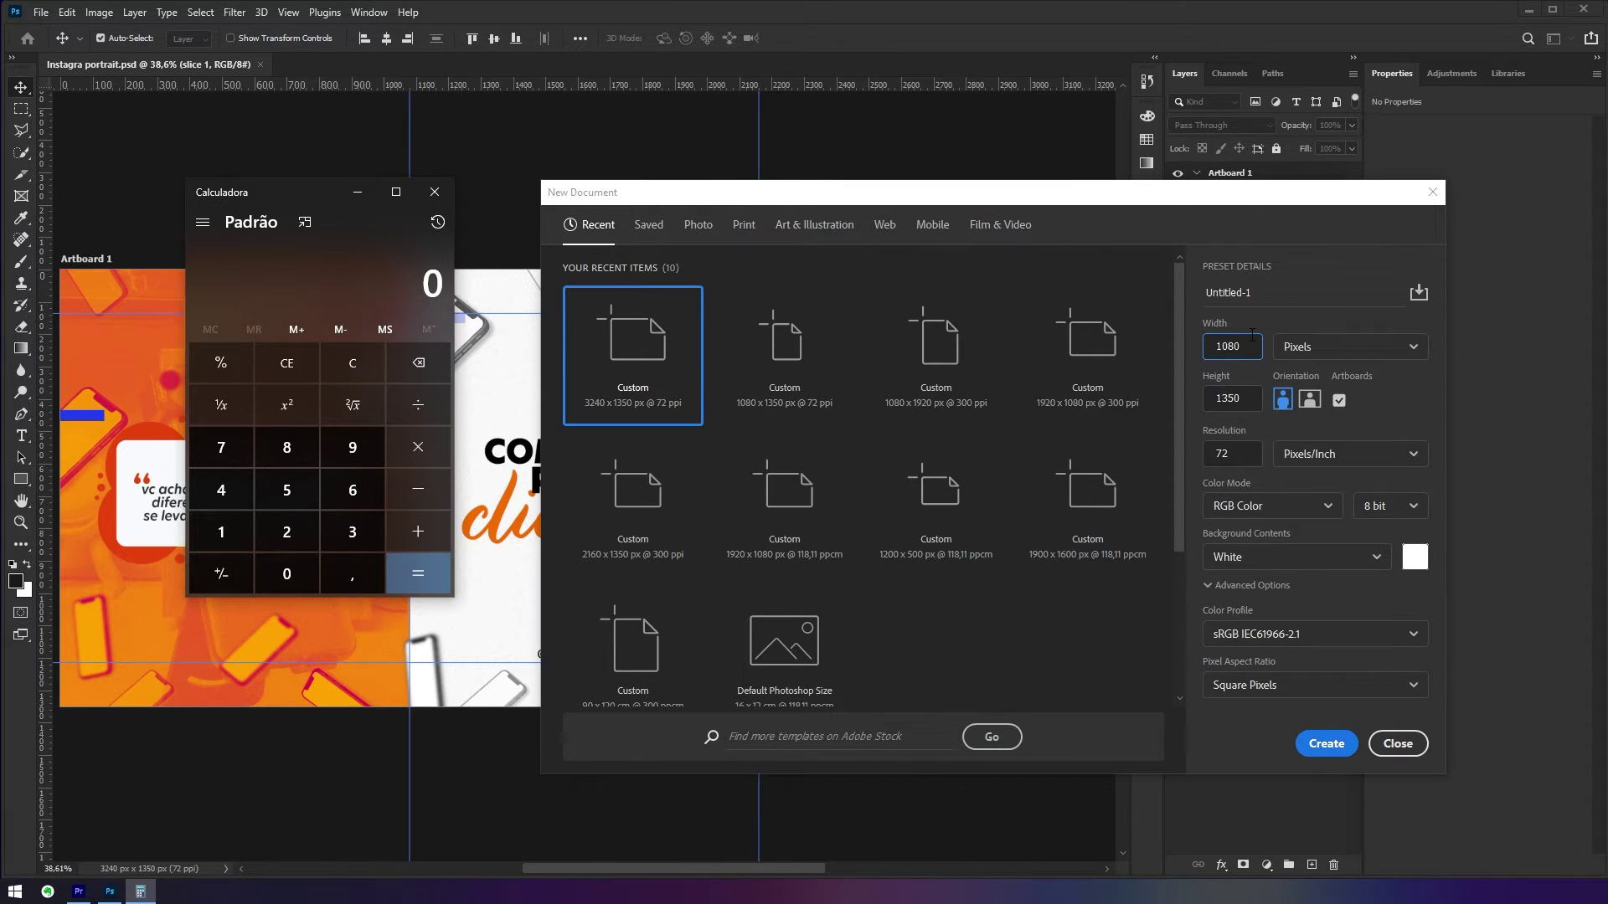
pyautogui.click(226, 524)
pyautogui.click(287, 574)
pyautogui.click(294, 440)
pyautogui.click(285, 568)
pyautogui.click(409, 459)
pyautogui.click(353, 536)
pyautogui.click(419, 571)
# Step: Set the new document's width to 3240 px, turn artboards off, and create it at 3240 × 1350 px
pyautogui.click(1239, 348)
pyautogui.write('3240')
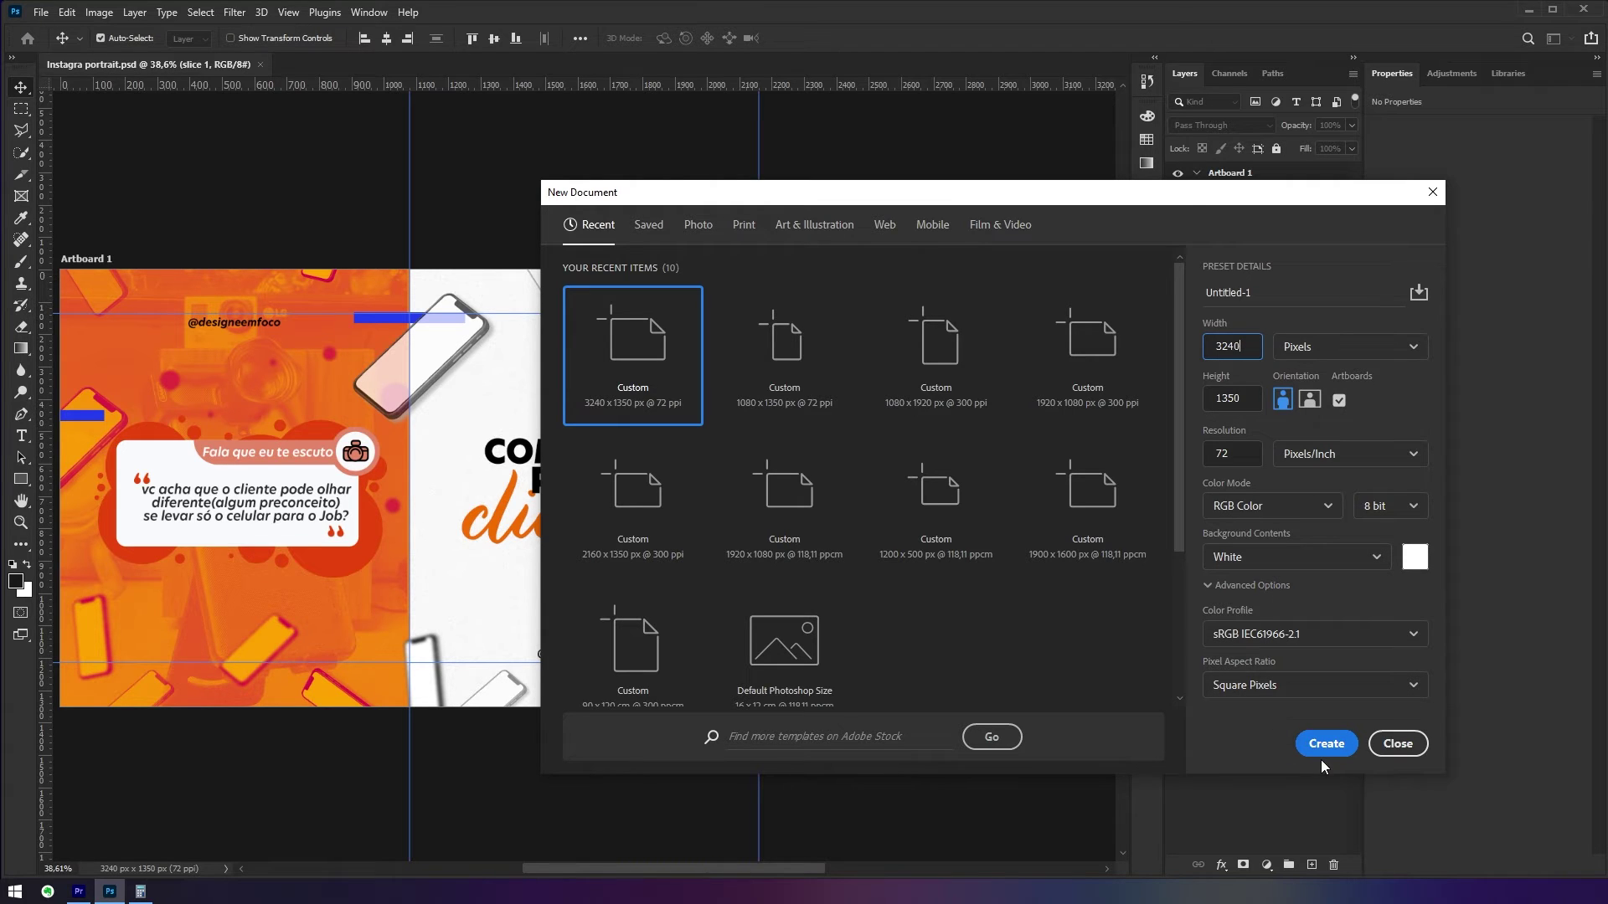
pyautogui.click(1375, 394)
pyautogui.click(1316, 746)
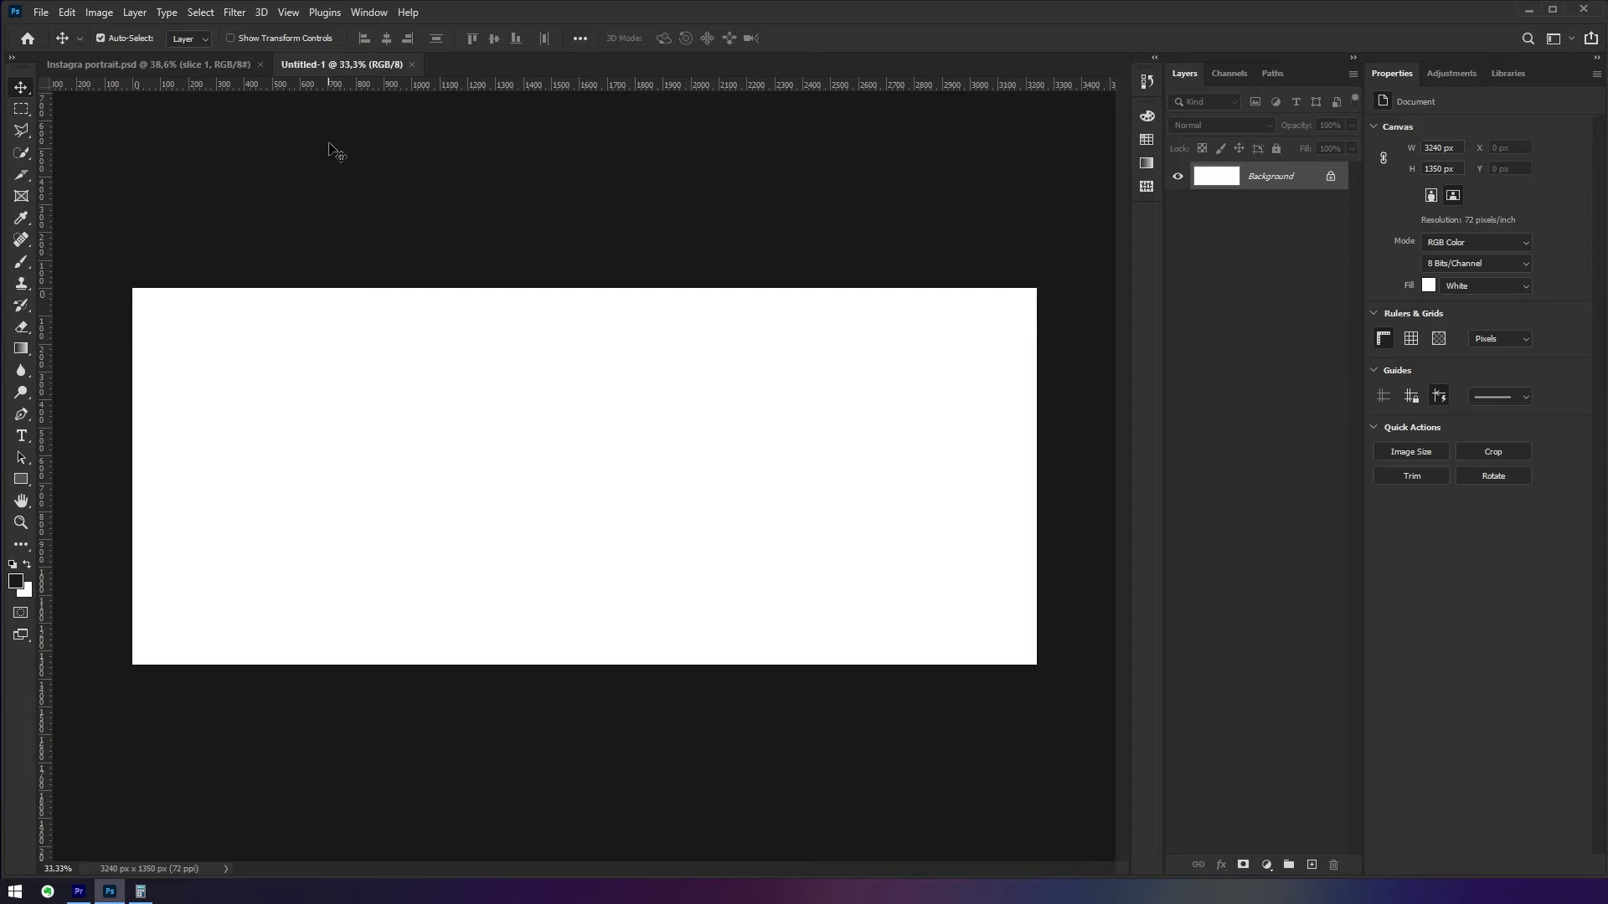
# Step: Add a vertical guide at 1080 px
pyautogui.click(285, 12)
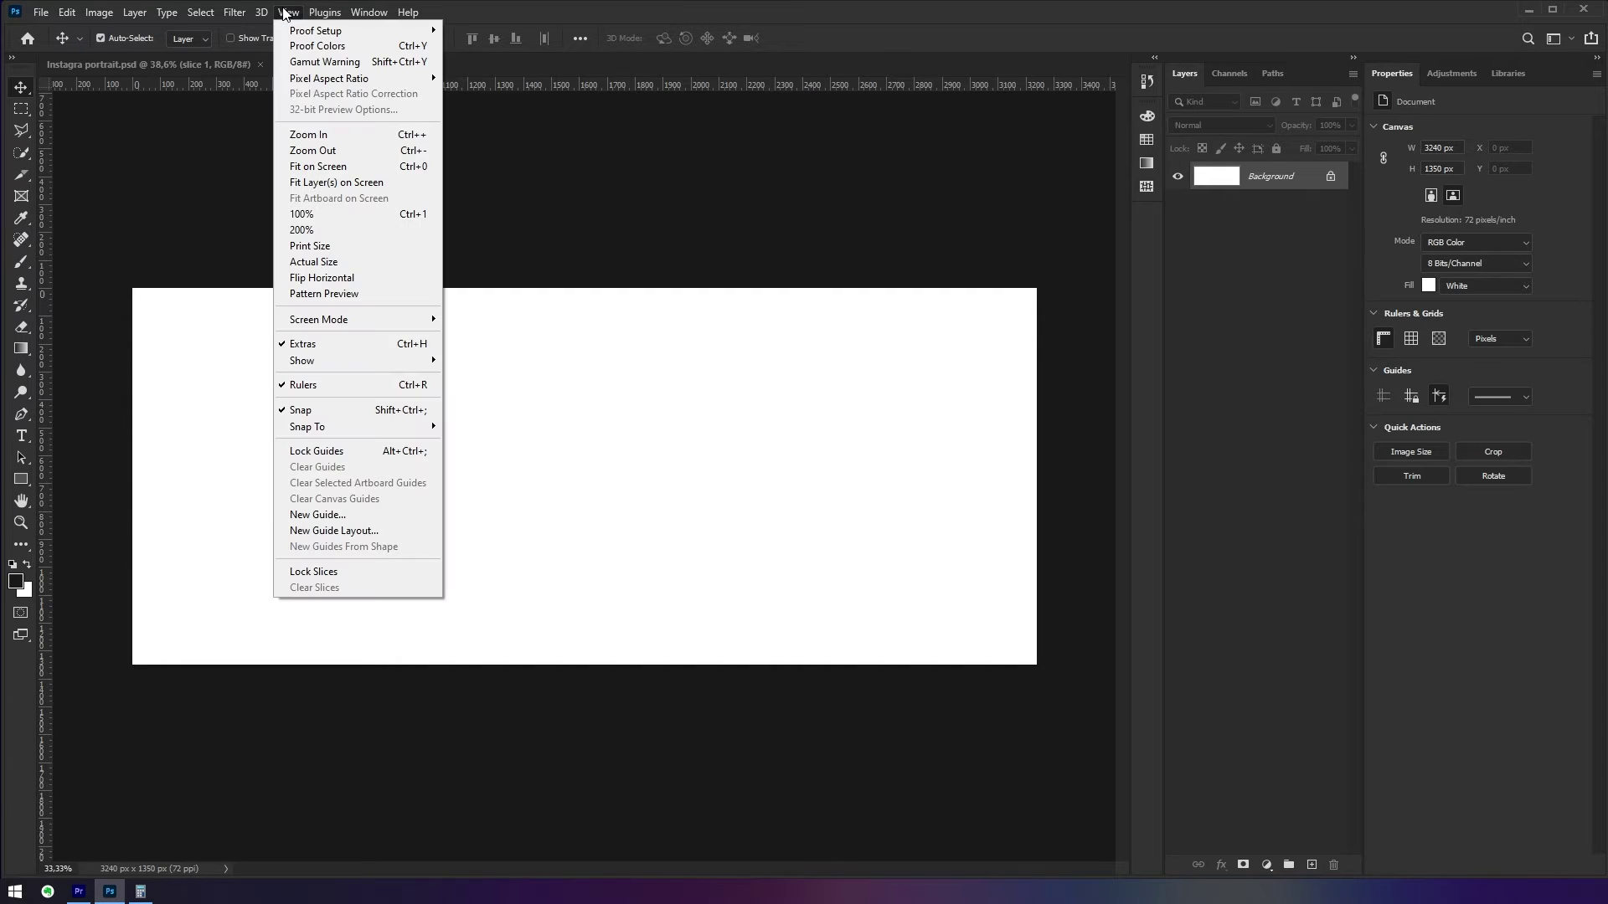
pyautogui.click(350, 516)
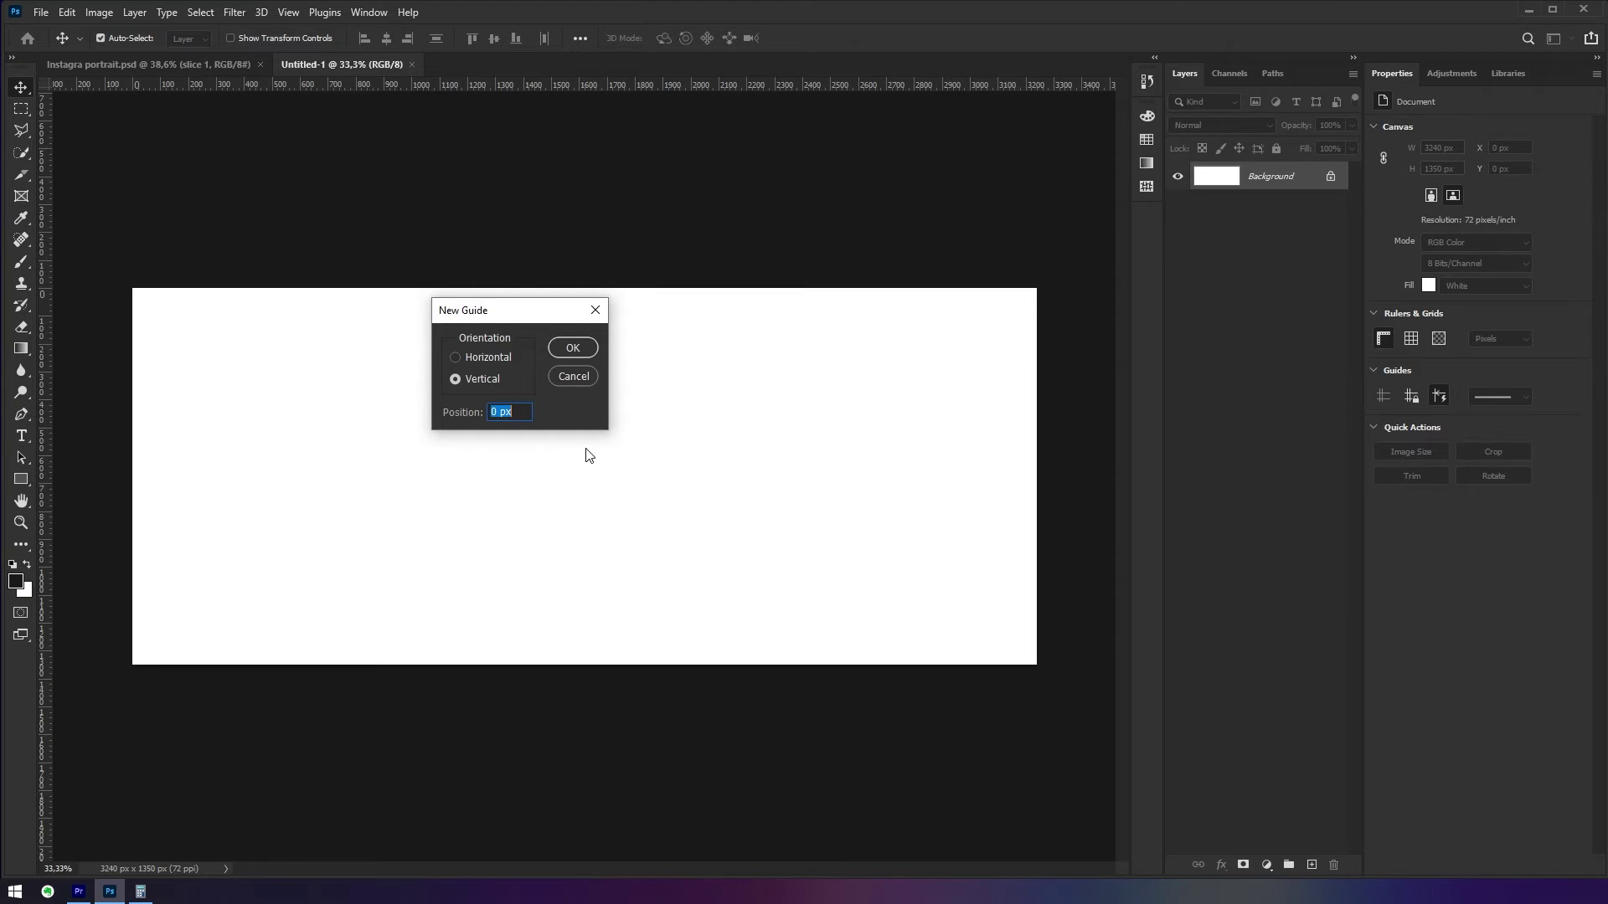
pyautogui.write('1080')
pyautogui.click(568, 348)
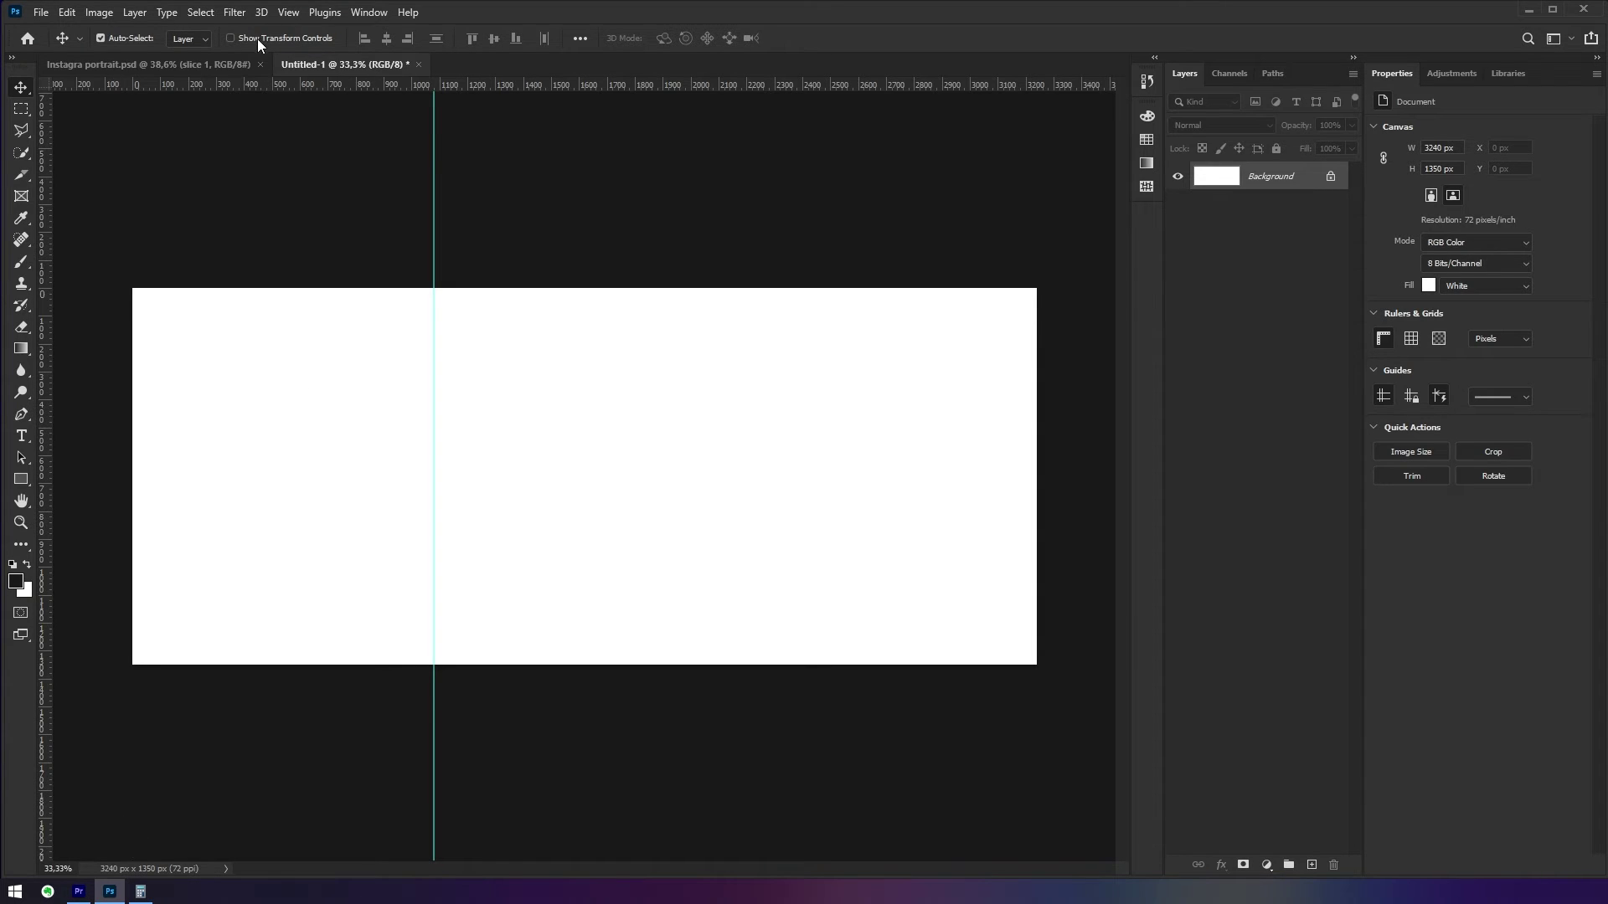
# Step: Add a second vertical guide at 2160 px
pyautogui.click(289, 12)
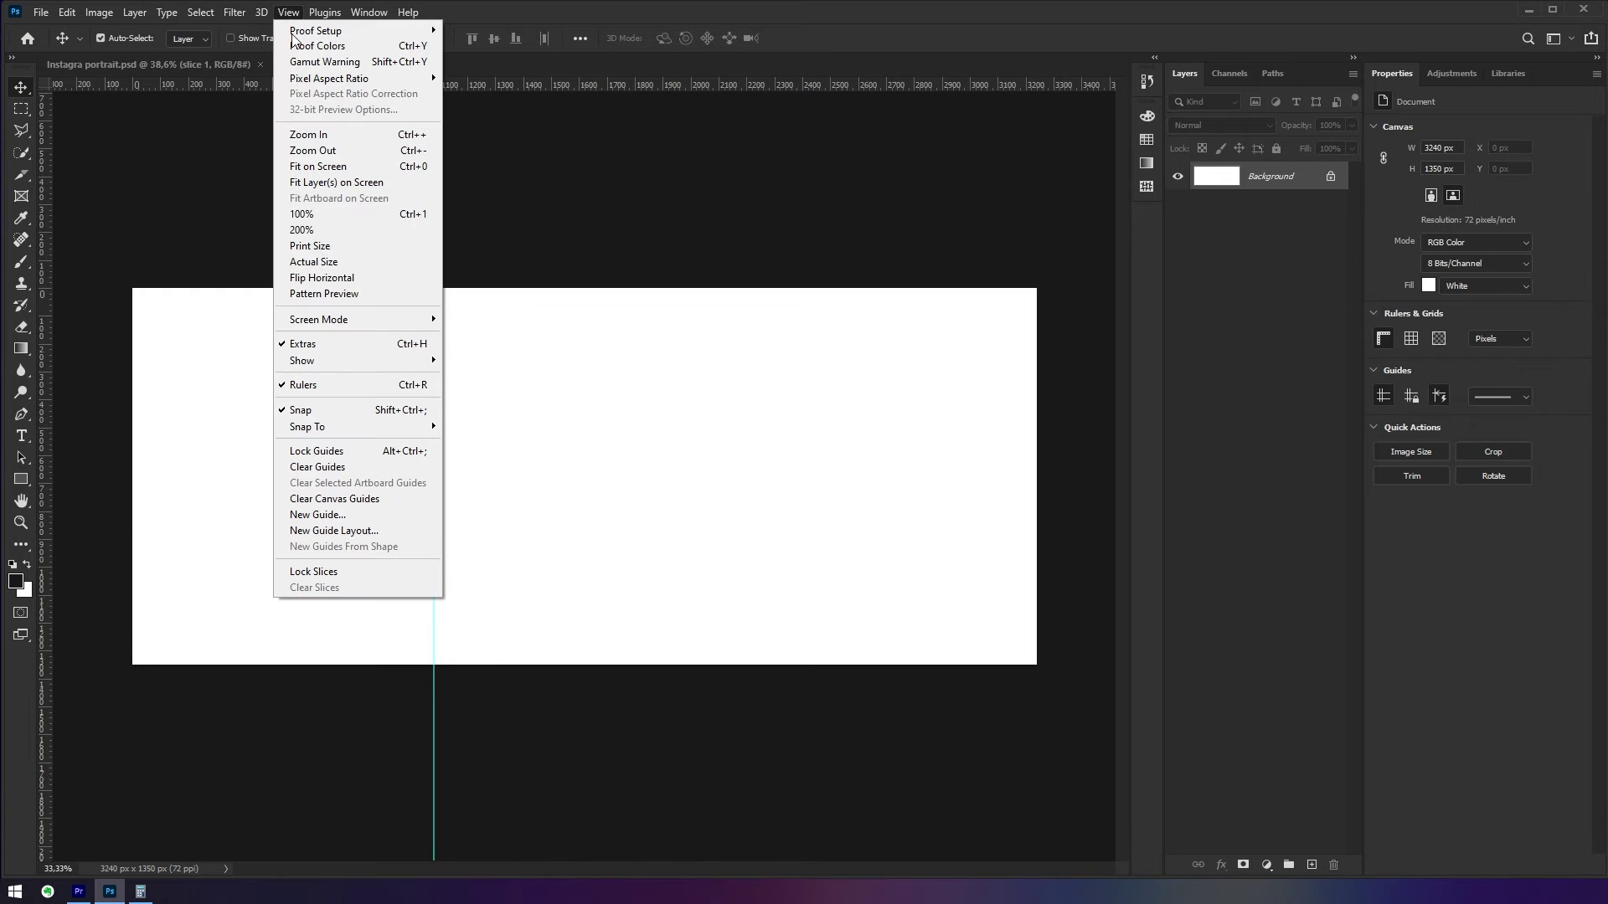
pyautogui.click(355, 515)
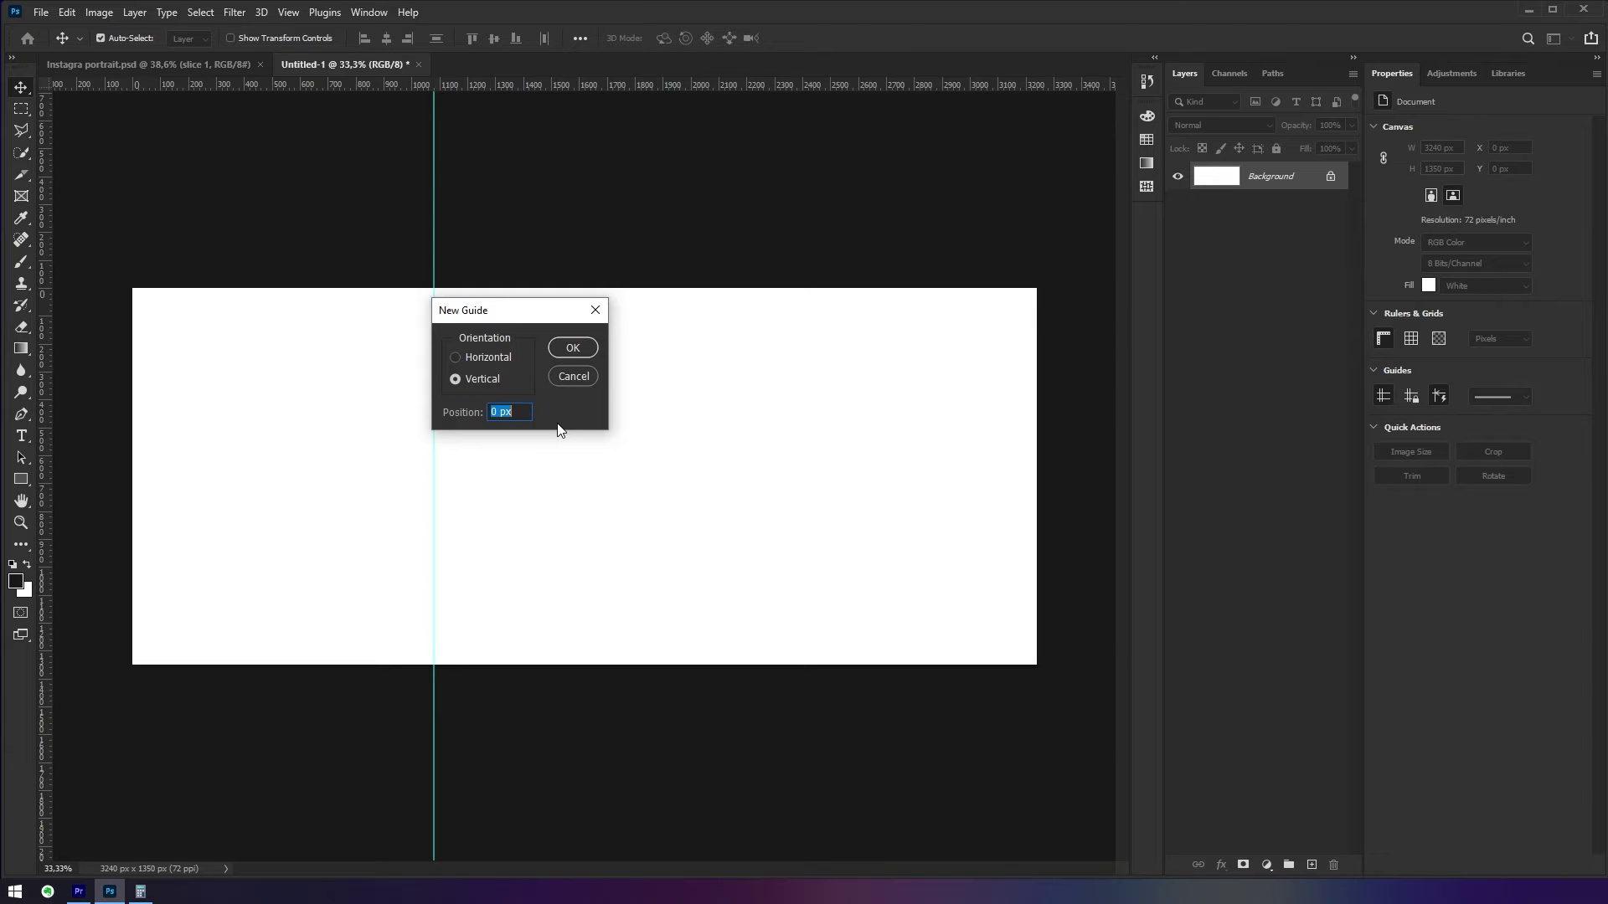
pyautogui.write('2160')
pyautogui.click(569, 350)
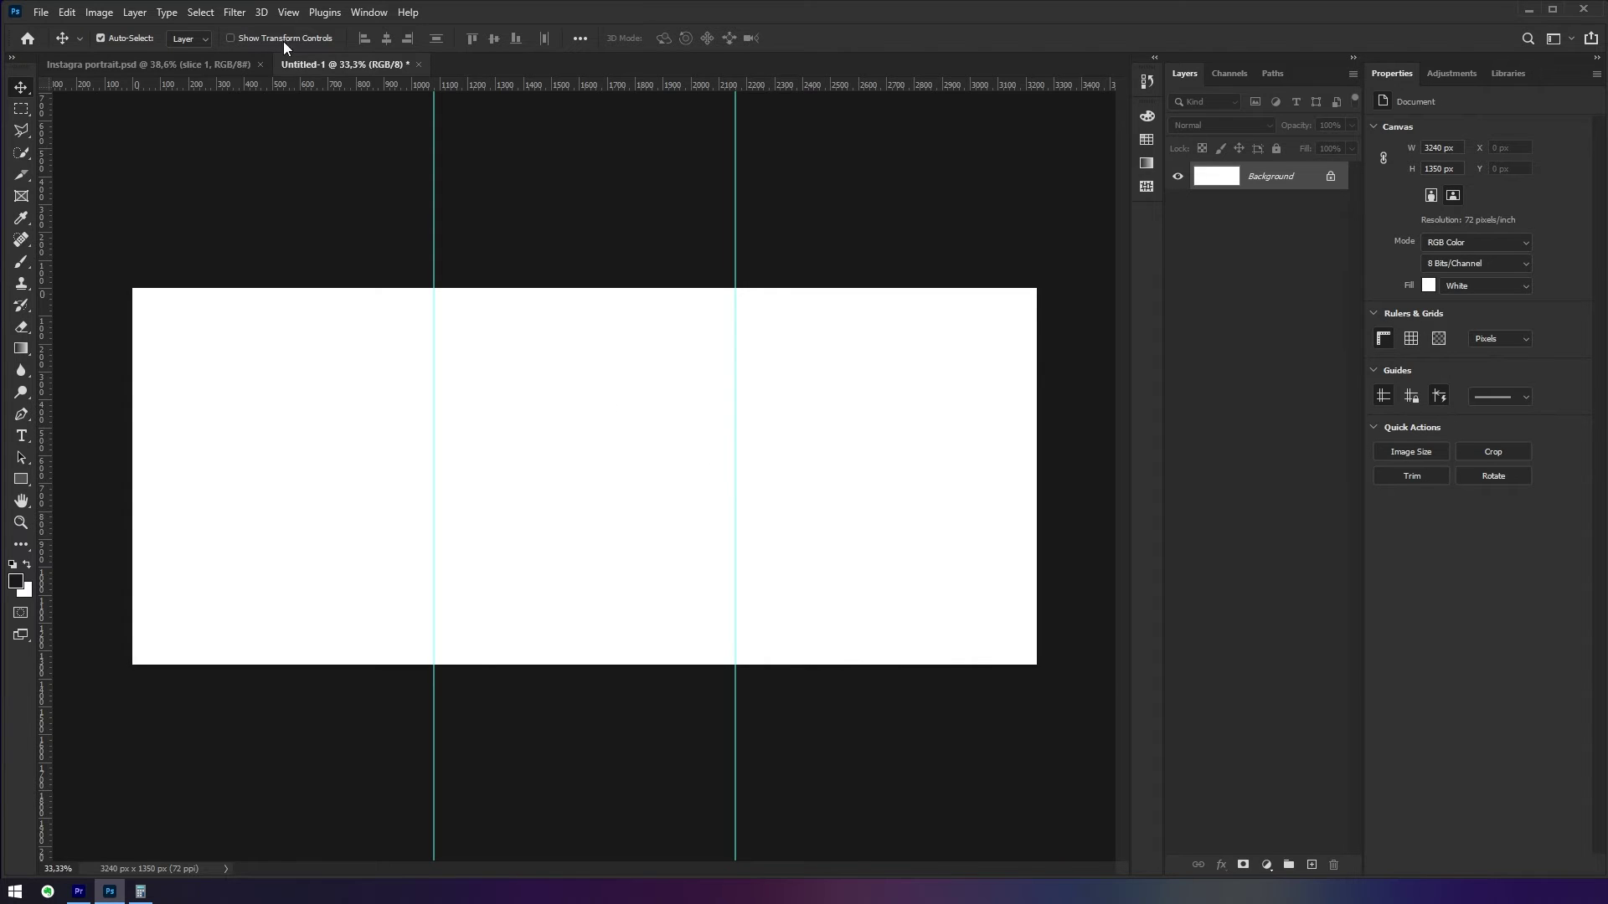
# Step: Lock the guides against accidental movement
pyautogui.click(330, 17)
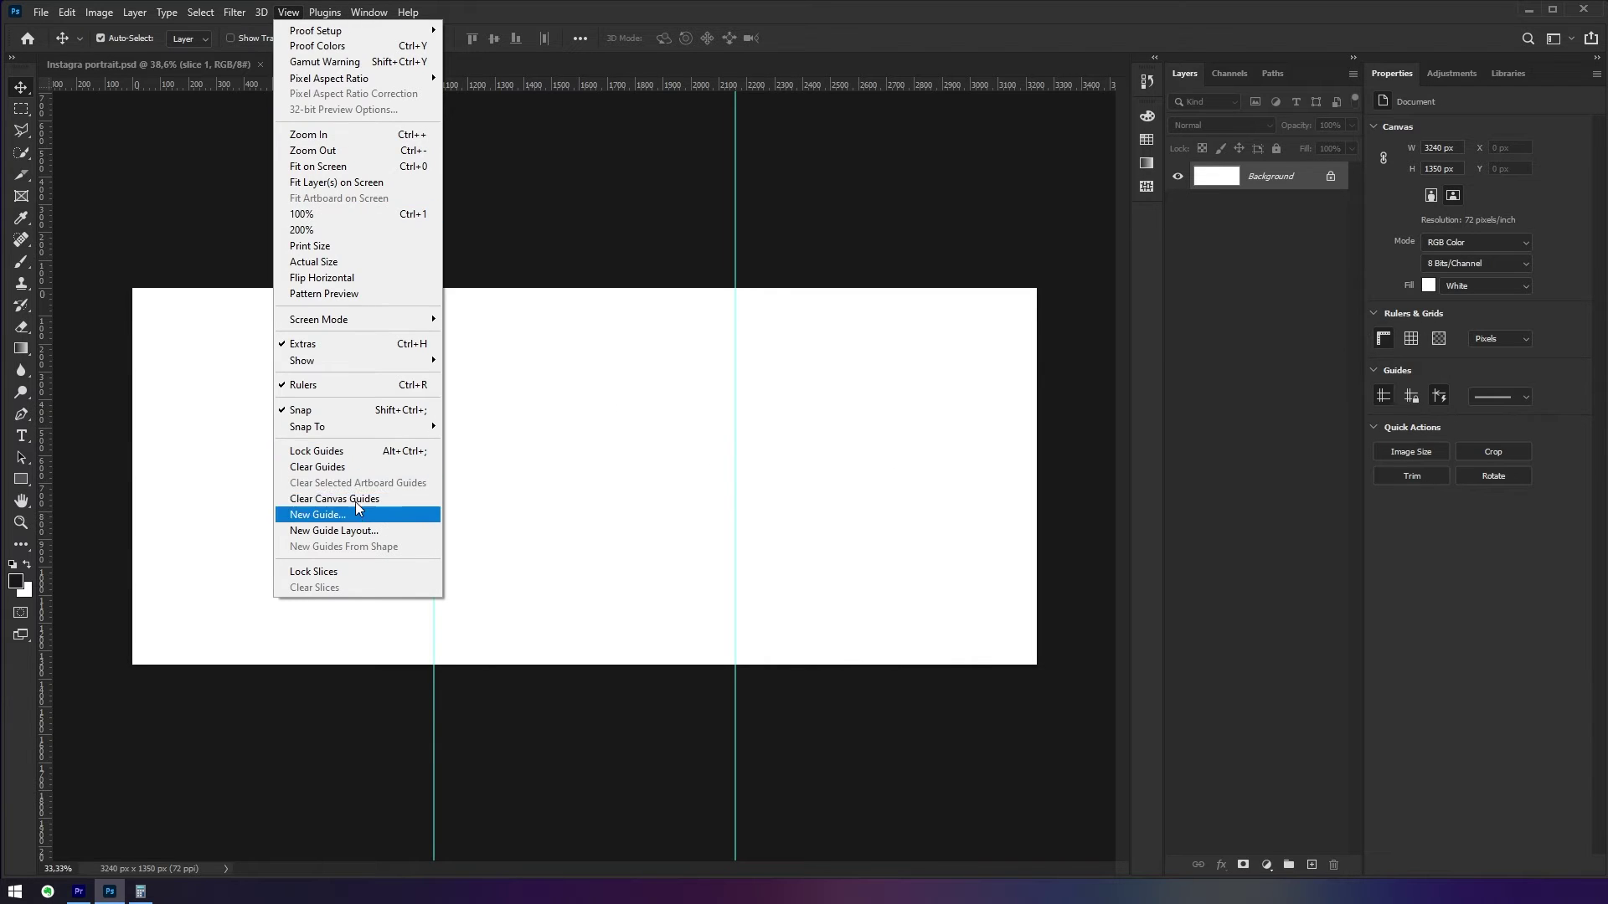
pyautogui.click(384, 450)
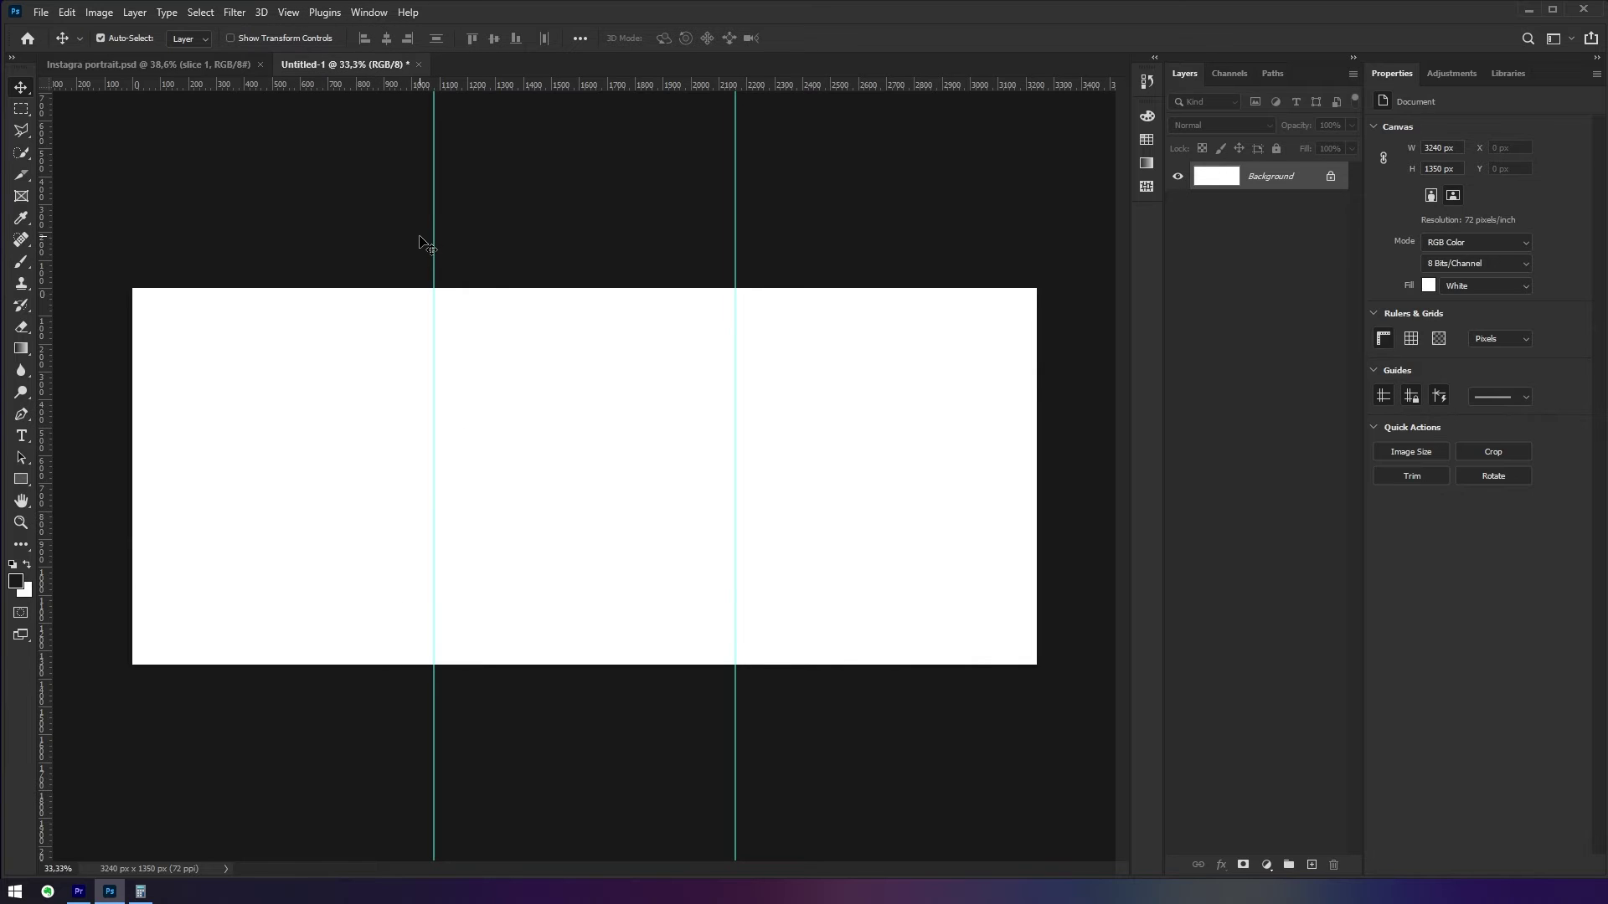
pyautogui.click(473, 266)
pyautogui.press('Escape')
# Step: Draw a closed Pen shape running in a V from both upper canvas corners to the bottom centre, looping around below the canvas
pyautogui.press('p')
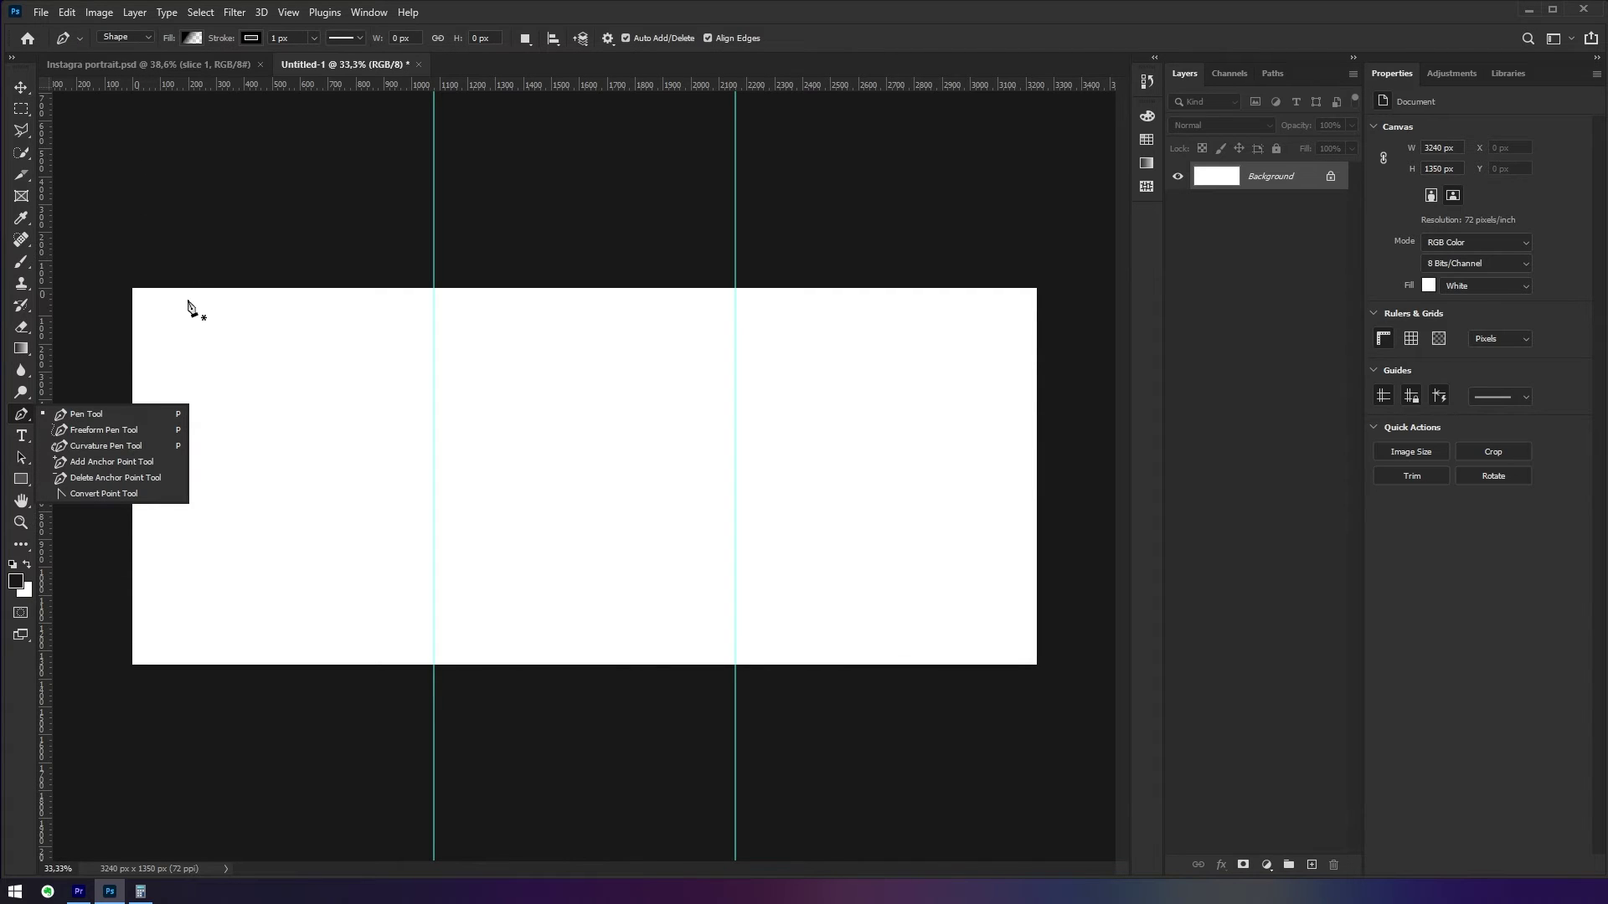
pyautogui.click(130, 289)
pyautogui.click(580, 664)
pyautogui.click(1037, 289)
pyautogui.click(1072, 430)
pyautogui.moveTo(1087, 721); pyautogui.dragTo(851, 749)
pyautogui.click(781, 747)
pyautogui.click(340, 711)
pyautogui.moveTo(153, 713); pyautogui.dragTo(97, 670)
pyautogui.click(130, 289)
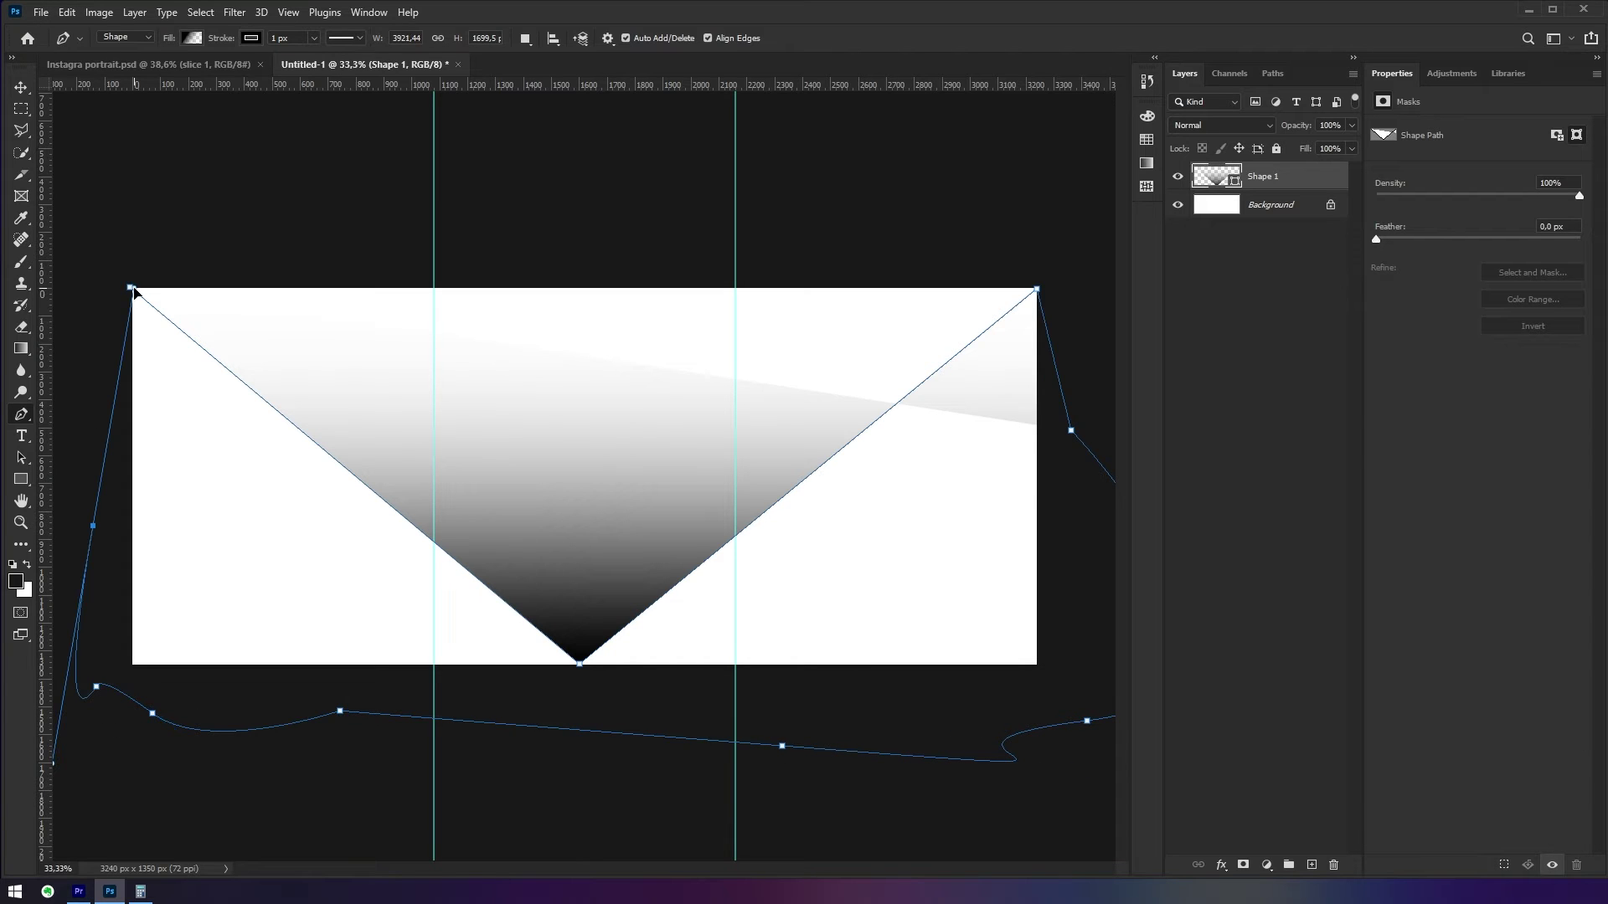
pyautogui.moveTo(134, 289); pyautogui.dragTo(133, 290)
pyautogui.click(131, 290)
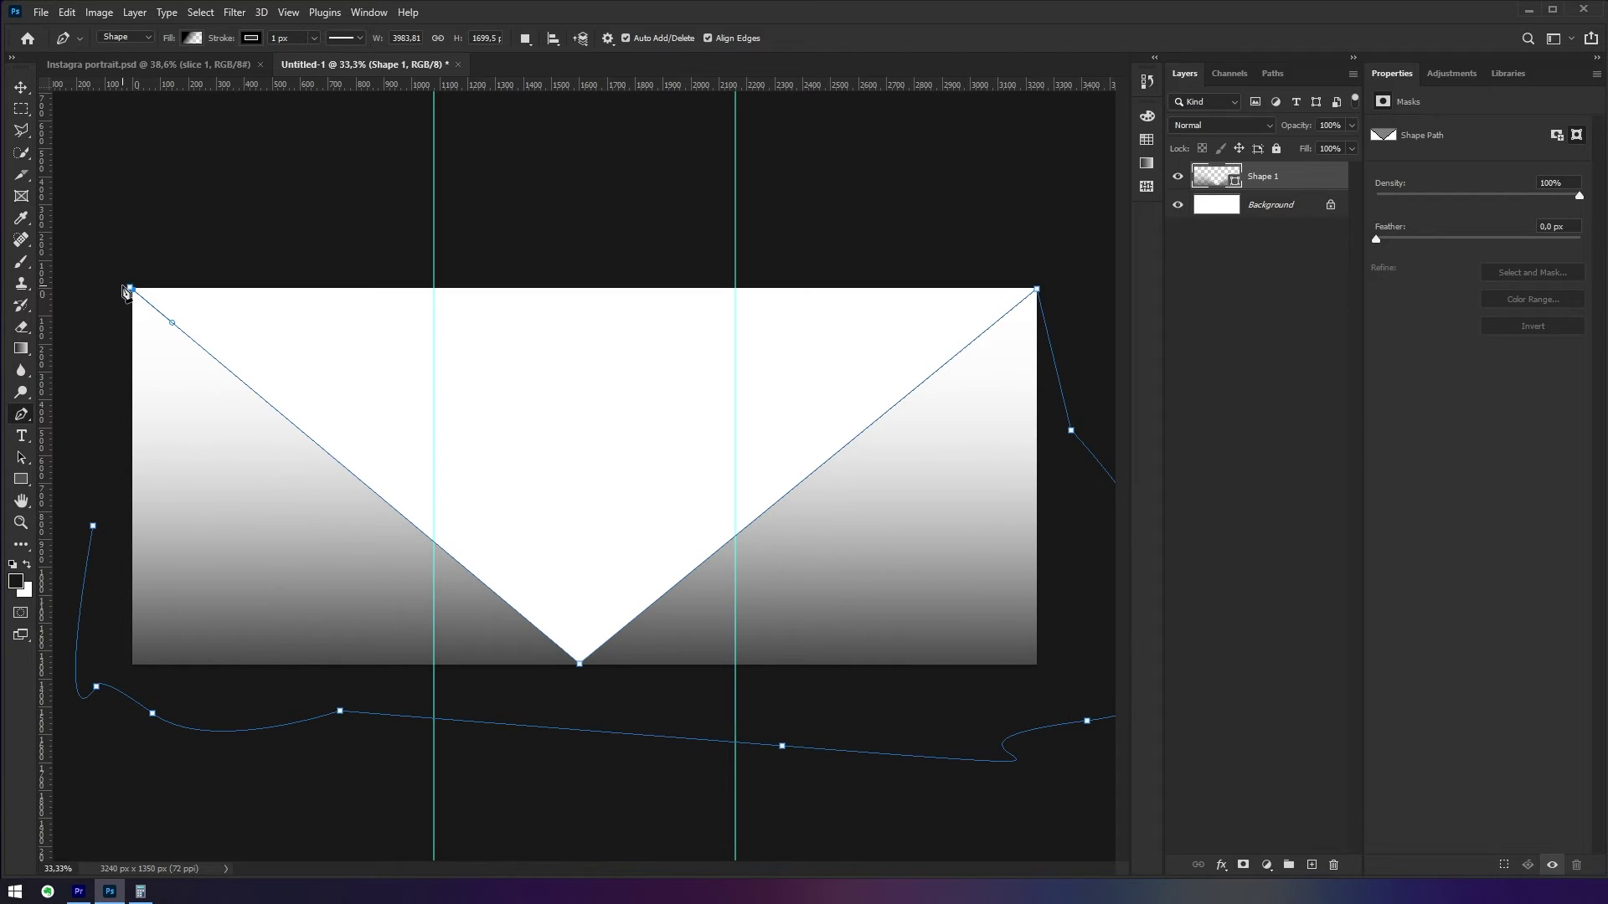
pyautogui.click(130, 289)
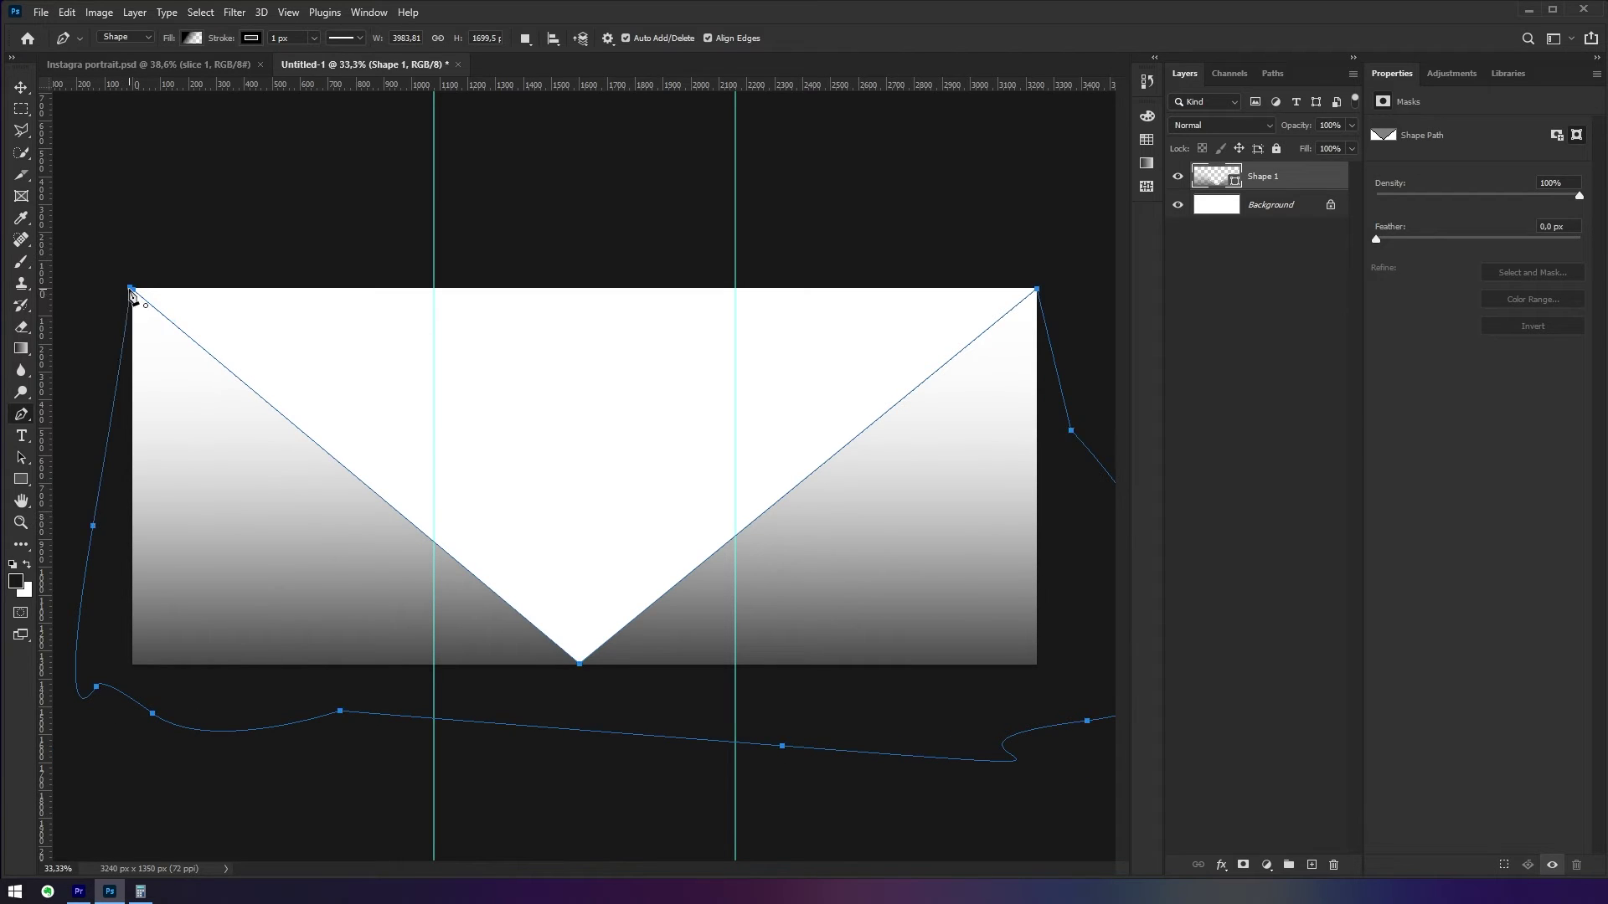
# Step: Fill the pen shape with solid orange and remove its stroke
pyautogui.click(193, 38)
pyautogui.click(123, 69)
pyautogui.click(192, 127)
pyautogui.click(102, 127)
pyautogui.press('v')
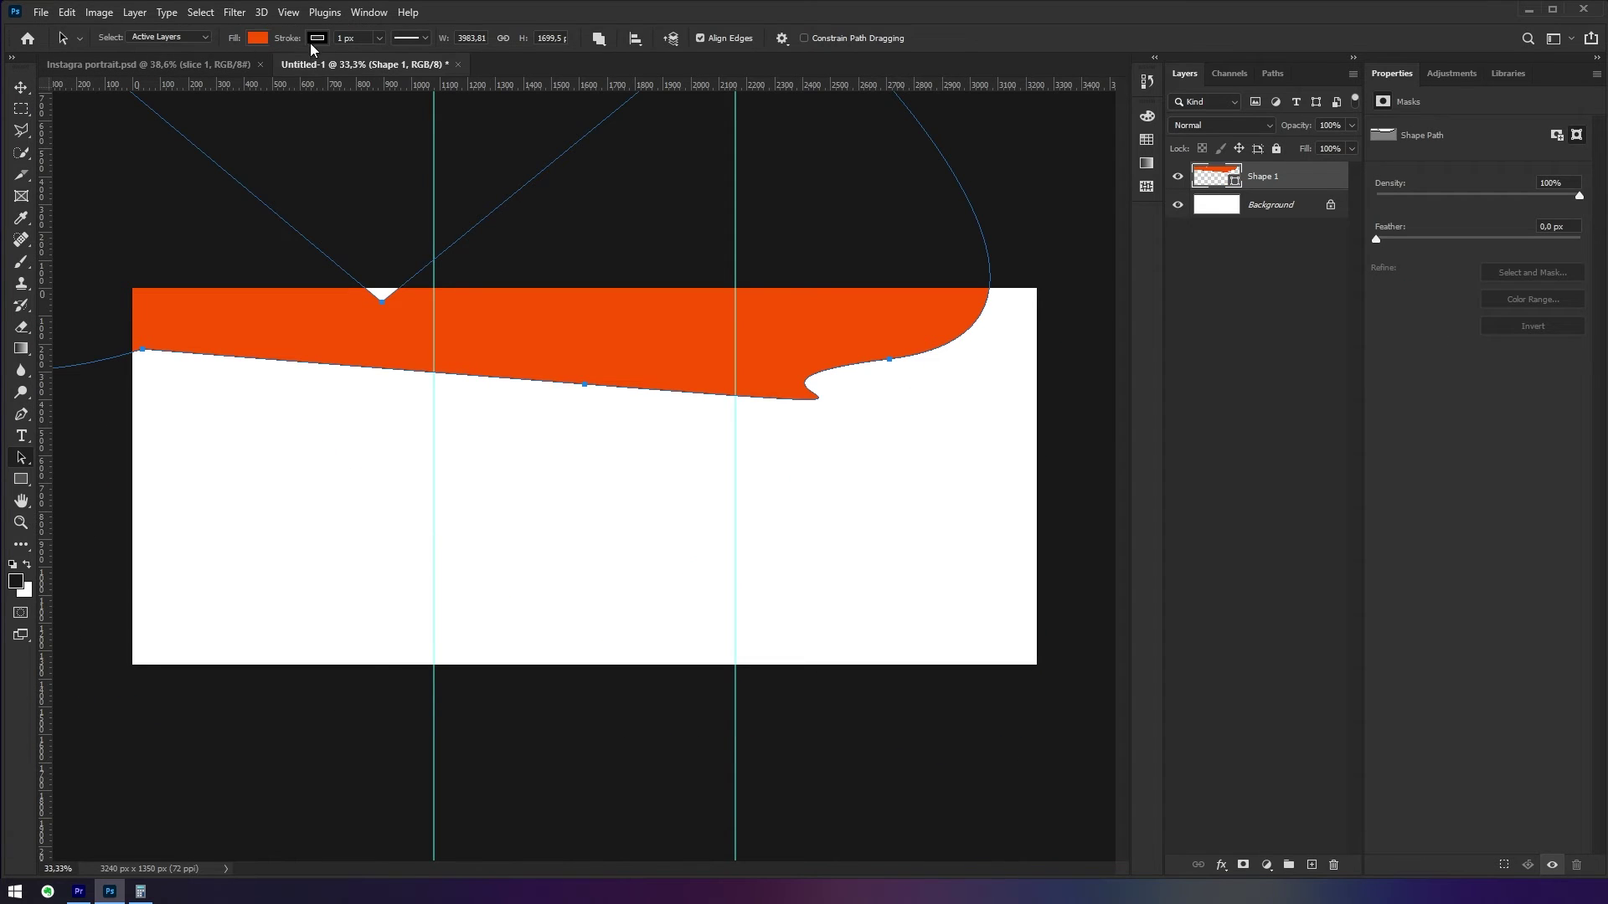
pyautogui.click(316, 40)
pyautogui.click(219, 70)
# Step: Move the orange shape so its V spans the canvas's upper corners and points to the bottom centre, then deselect it
pyautogui.click(21, 87)
pyautogui.moveTo(502, 346)
pyautogui.mouseDown()
pyautogui.moveTo(650, 467)
pyautogui.moveTo(697, 701)
pyautogui.mouseUp()
pyautogui.click(179, 298)
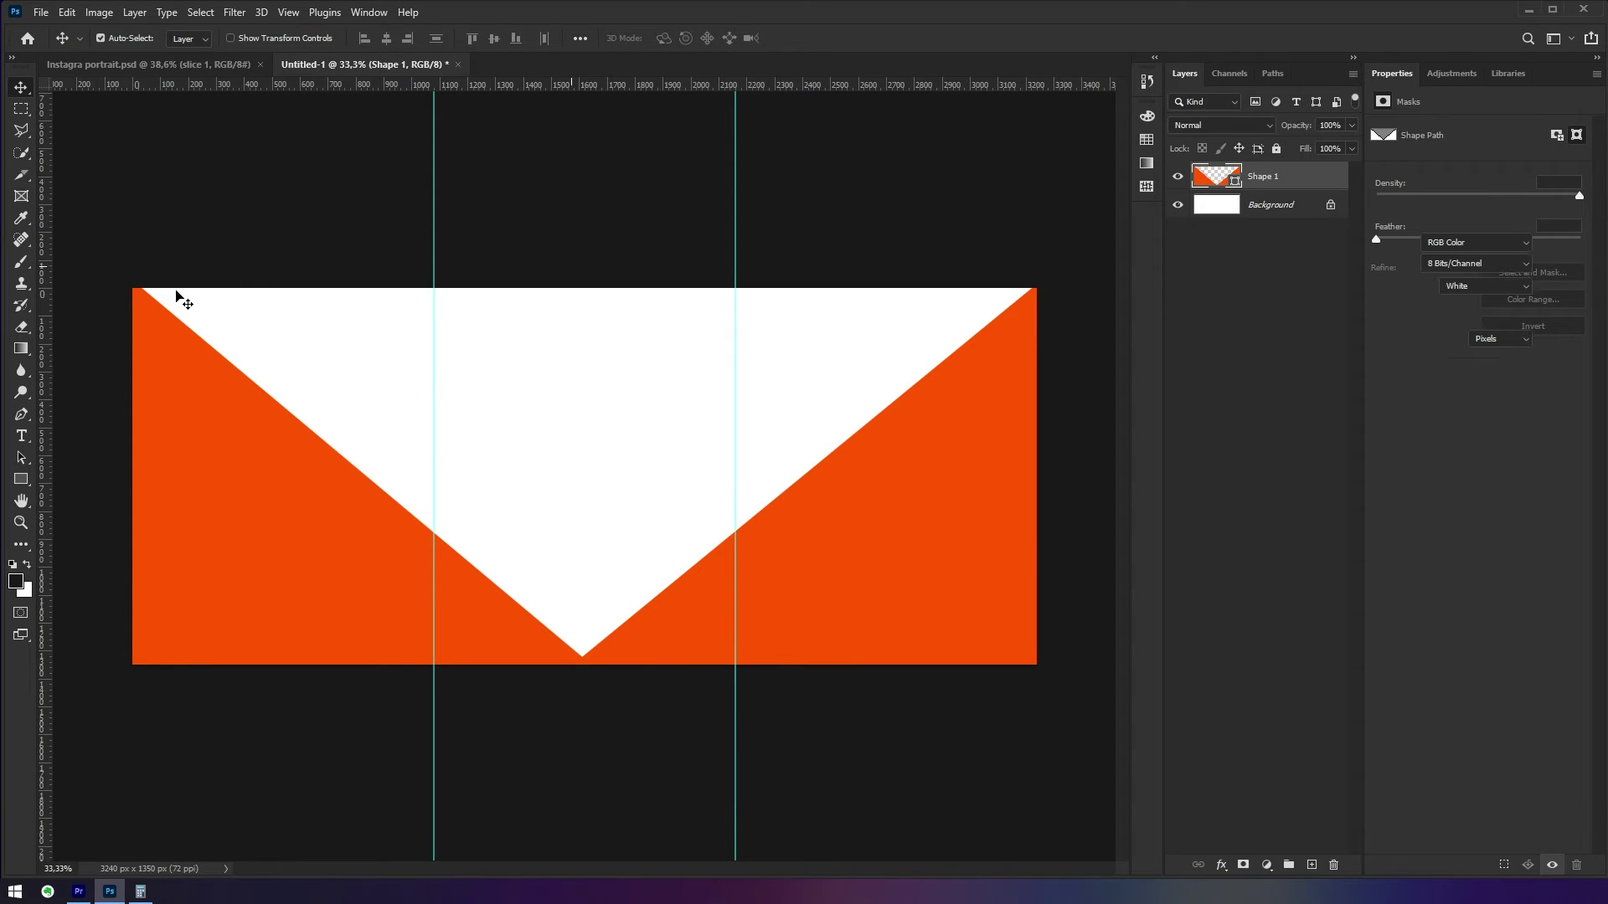
# Step: Add the text "3" in Hero New Super and scale it up to about 722 px, placed mid-height in the first section
pyautogui.click(24, 442)
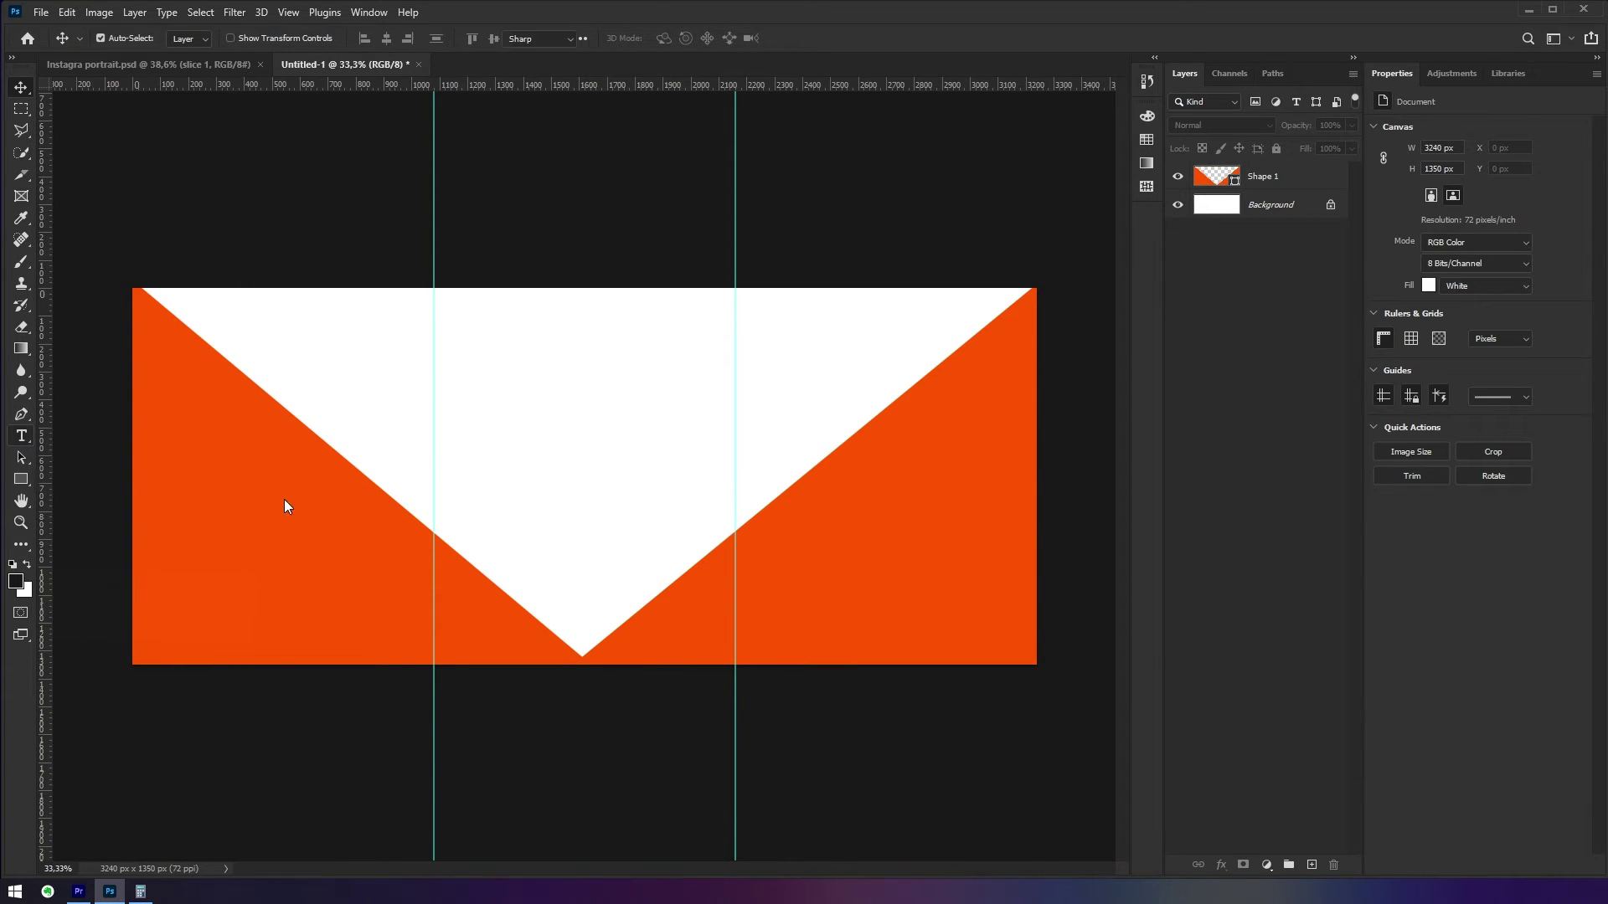
pyautogui.click(257, 474)
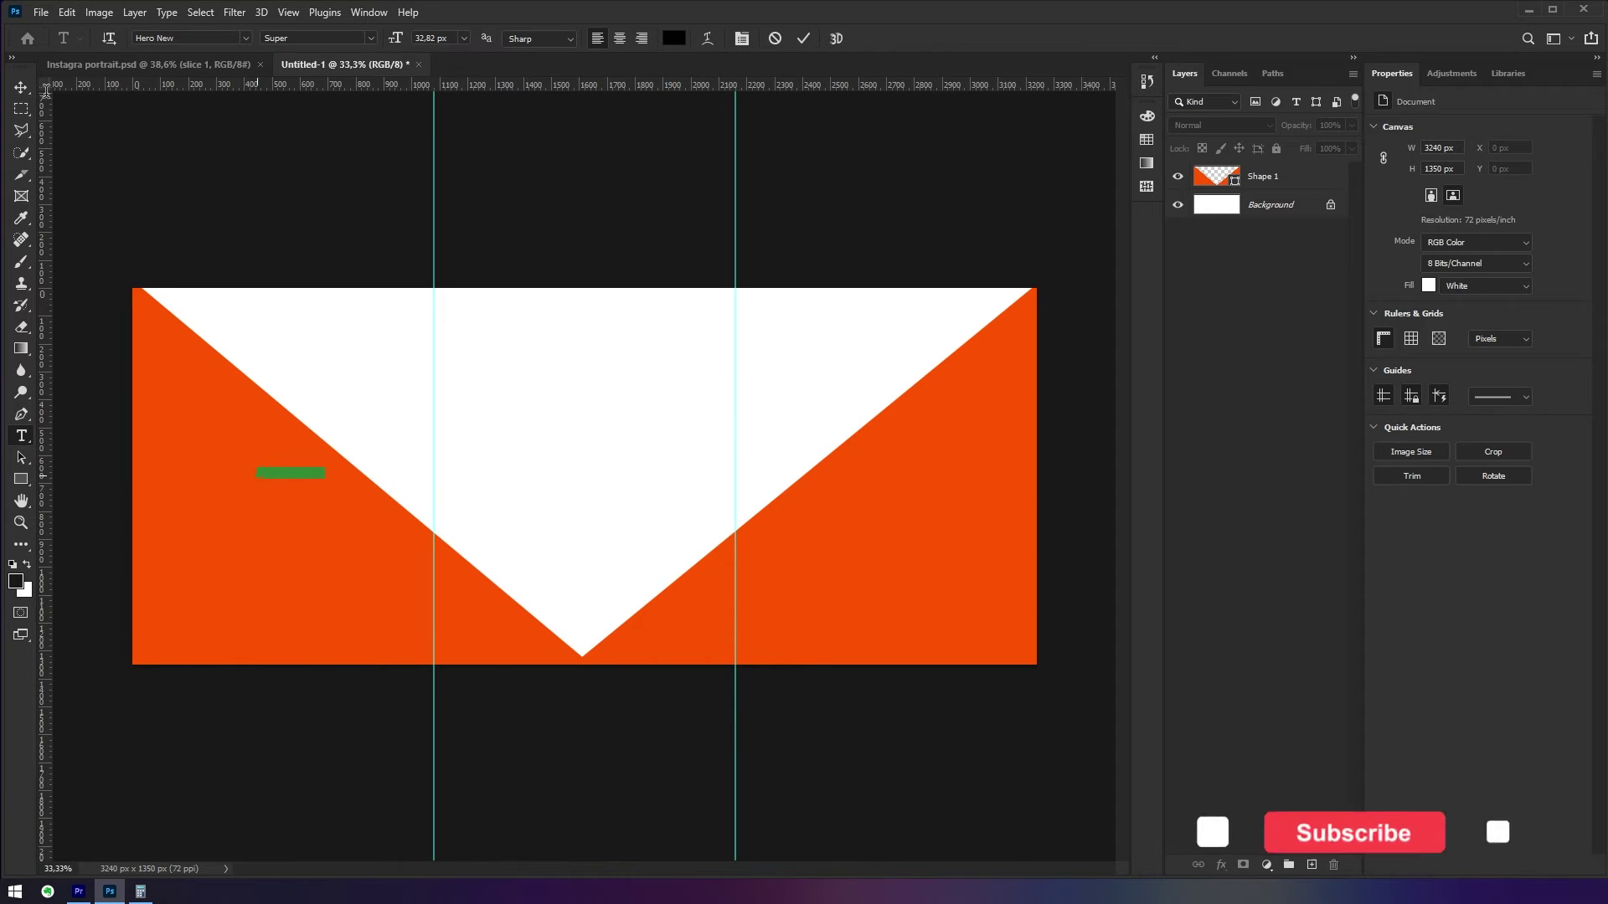
pyautogui.write('3')
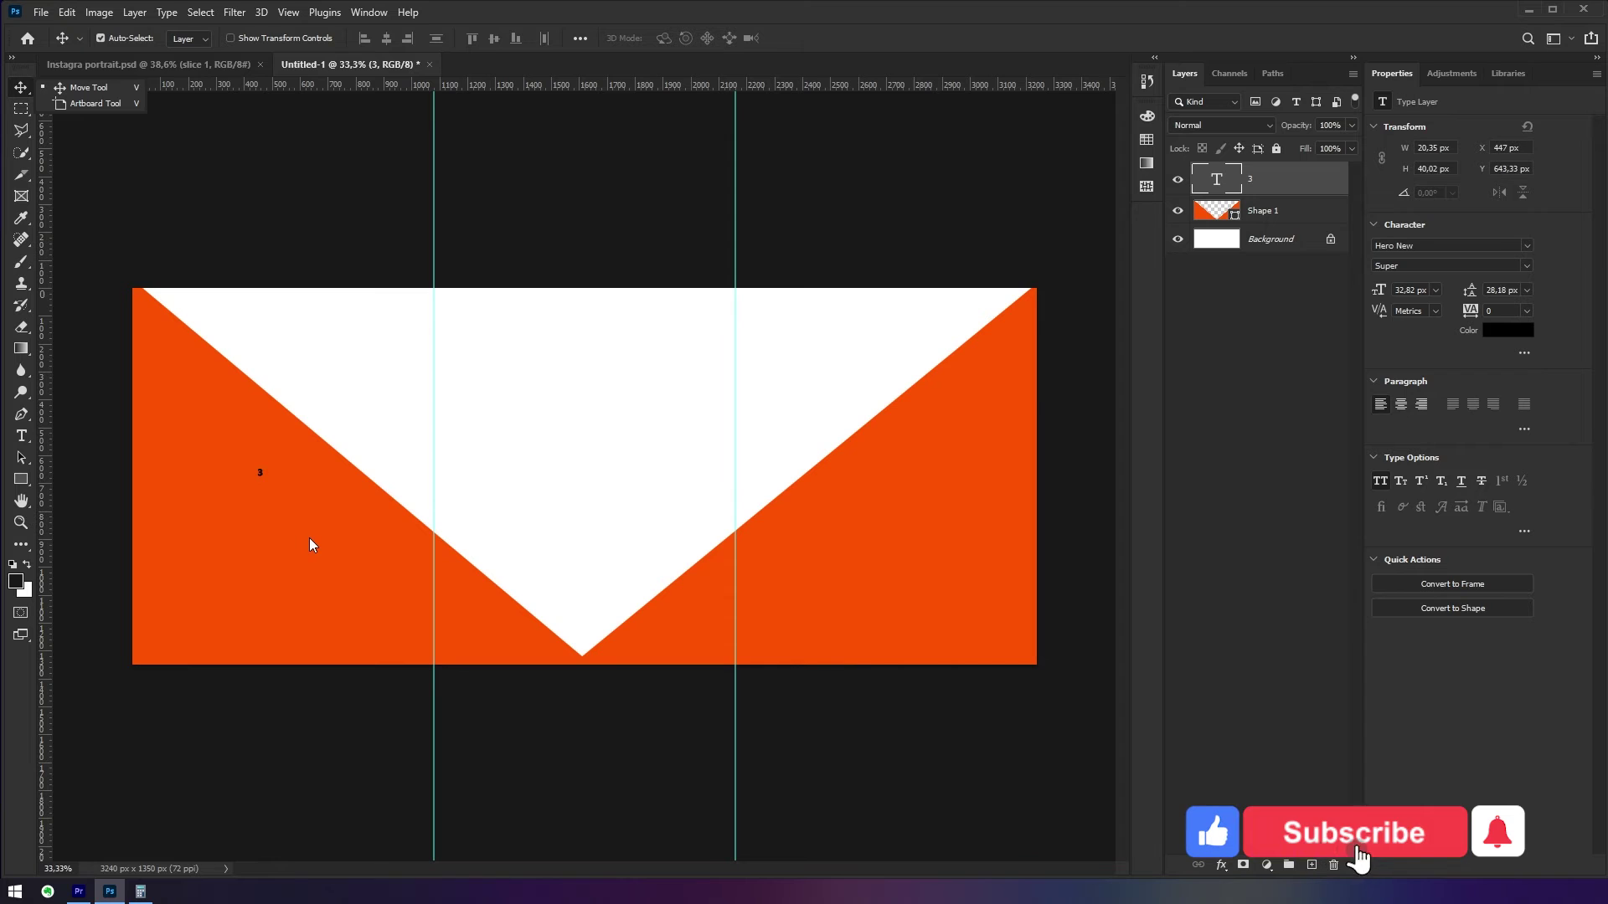
pyautogui.moveTo(261, 467); pyautogui.dragTo(459, 258)
pyautogui.moveTo(349, 362); pyautogui.dragTo(329, 496)
pyautogui.press('Return')
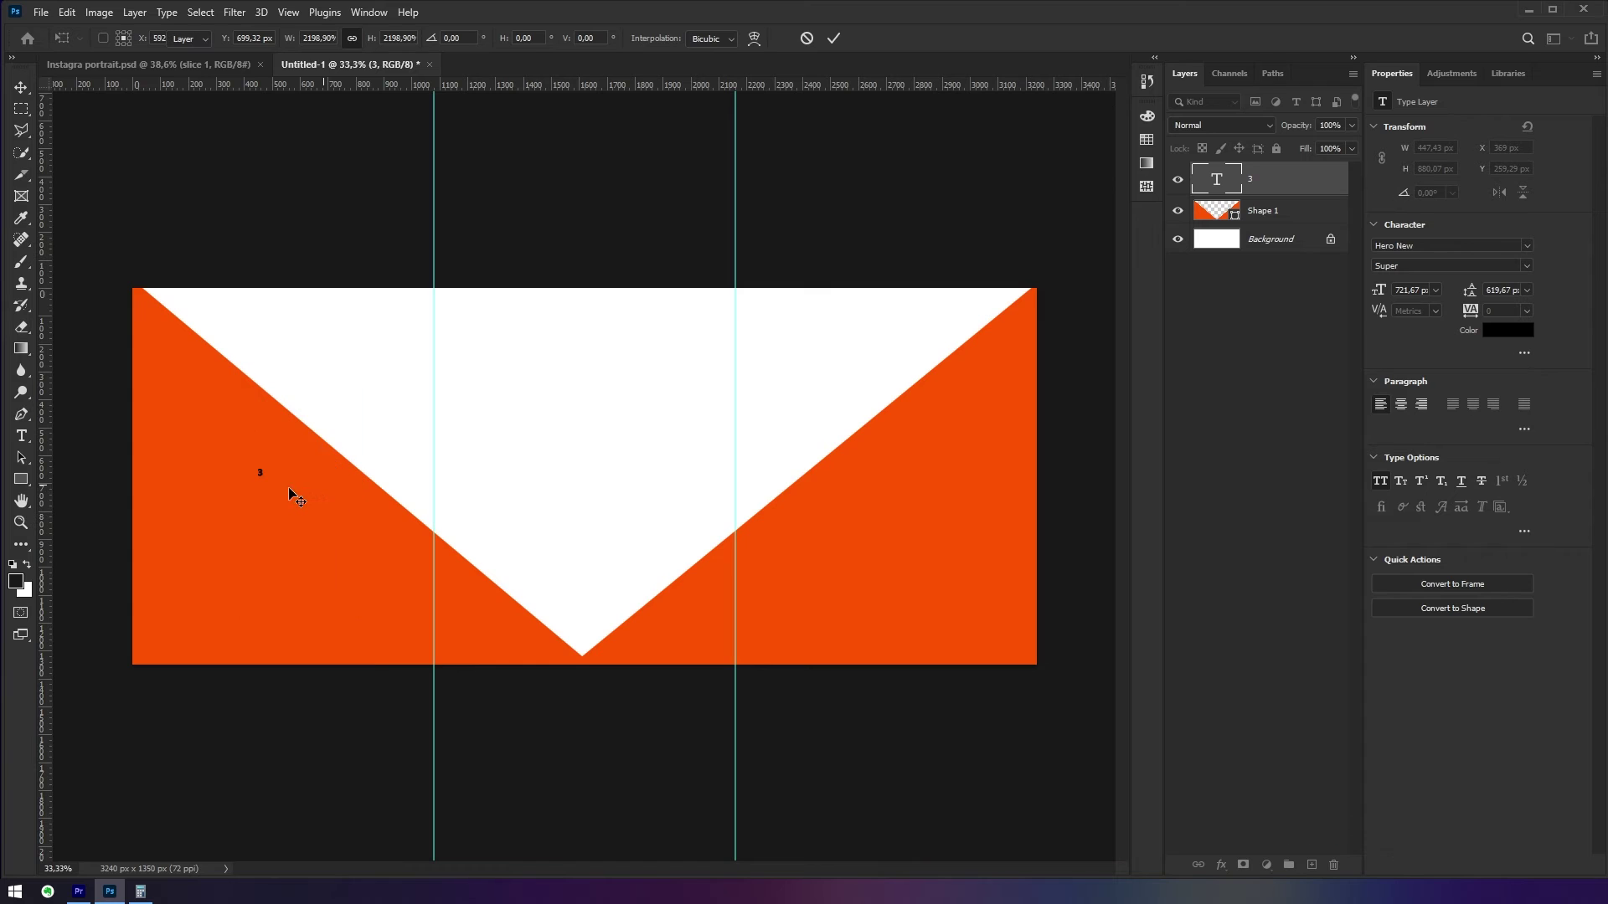
# Step: Duplicate the 3 into the second and third sections and change the middle copy to "2"
pyautogui.moveTo(316, 496); pyautogui.dragTo(927, 510)
pyautogui.moveTo(603, 501); pyautogui.dragTo(613, 495)
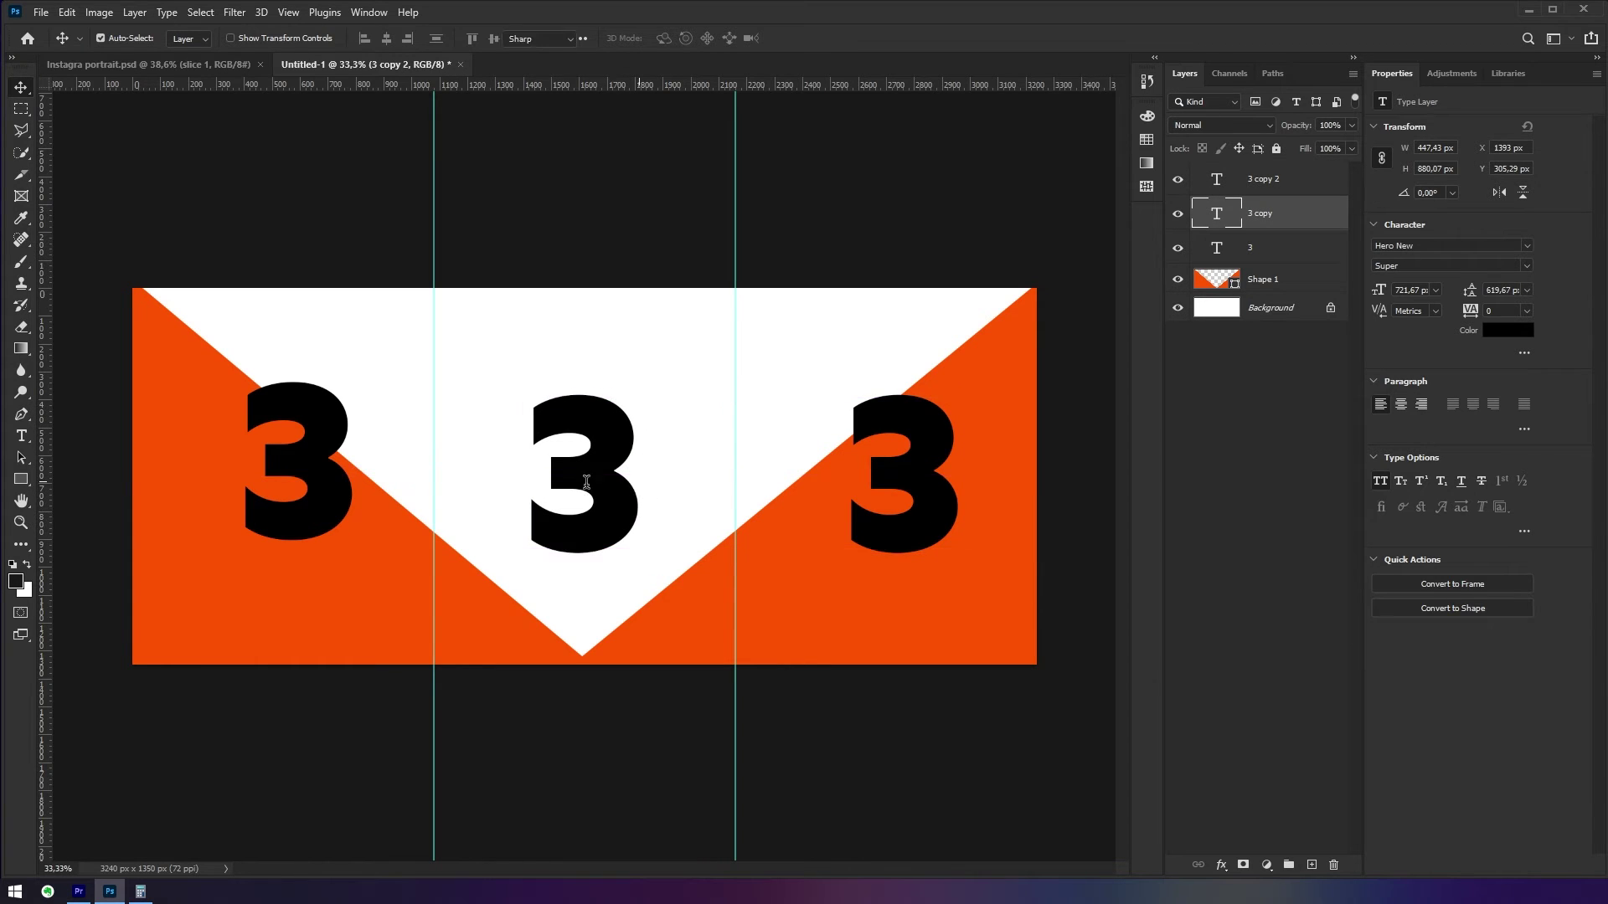
pyautogui.doubleClick(526, 476)
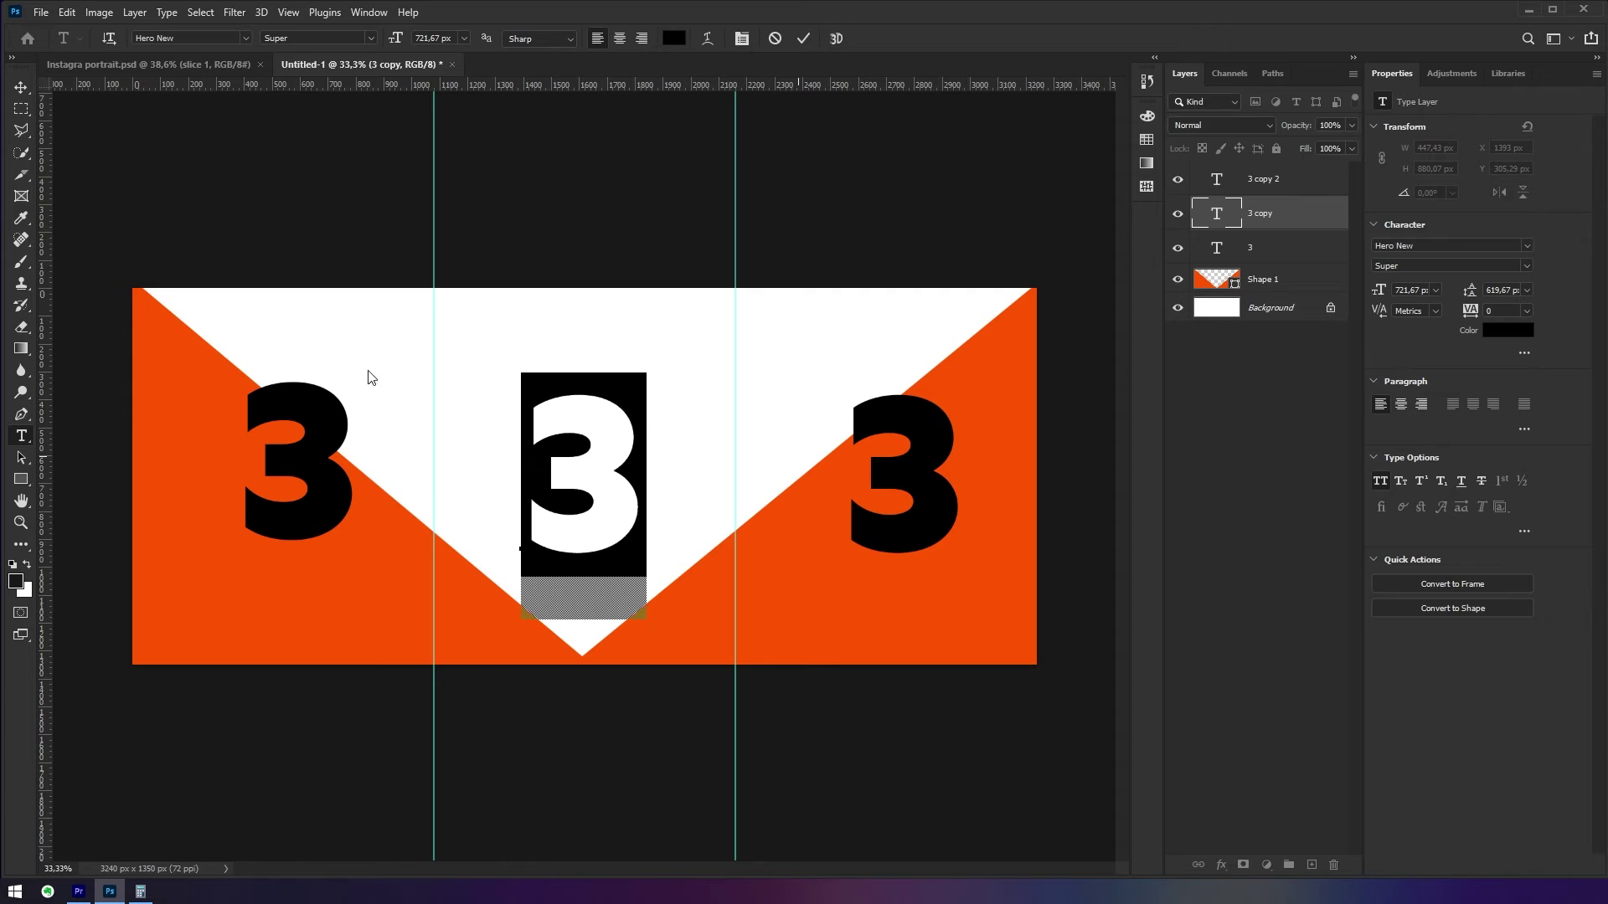
pyautogui.write('2')
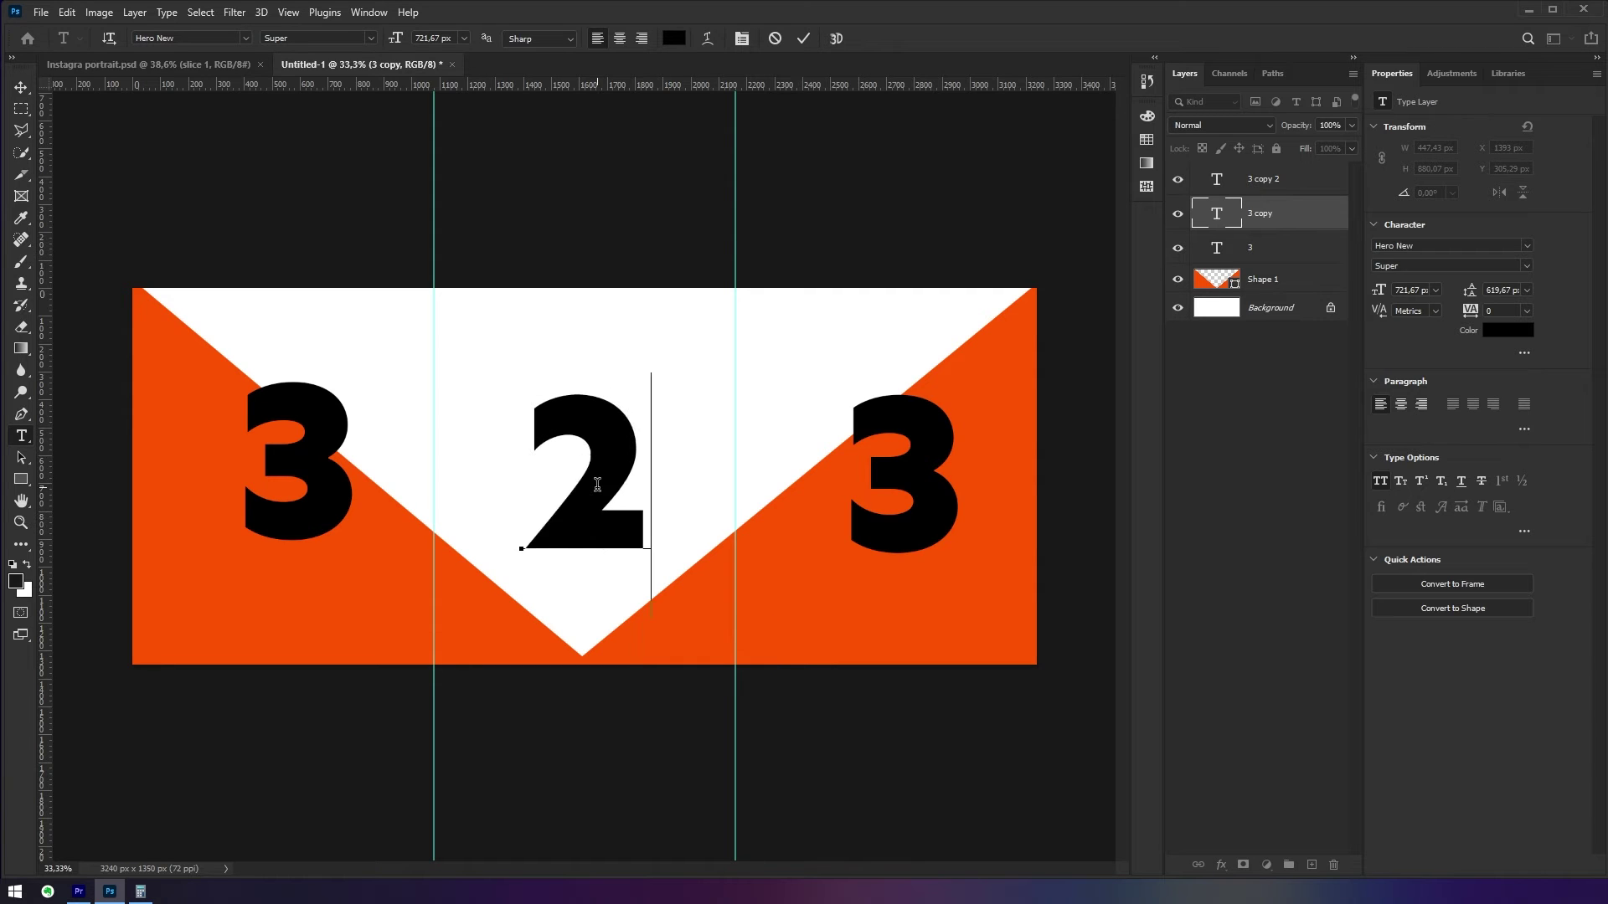
# Step: Change the number in the third section to "1" and shift it slightly within its section
pyautogui.click(891, 469)
pyautogui.hotkey('ctrl', 'a')
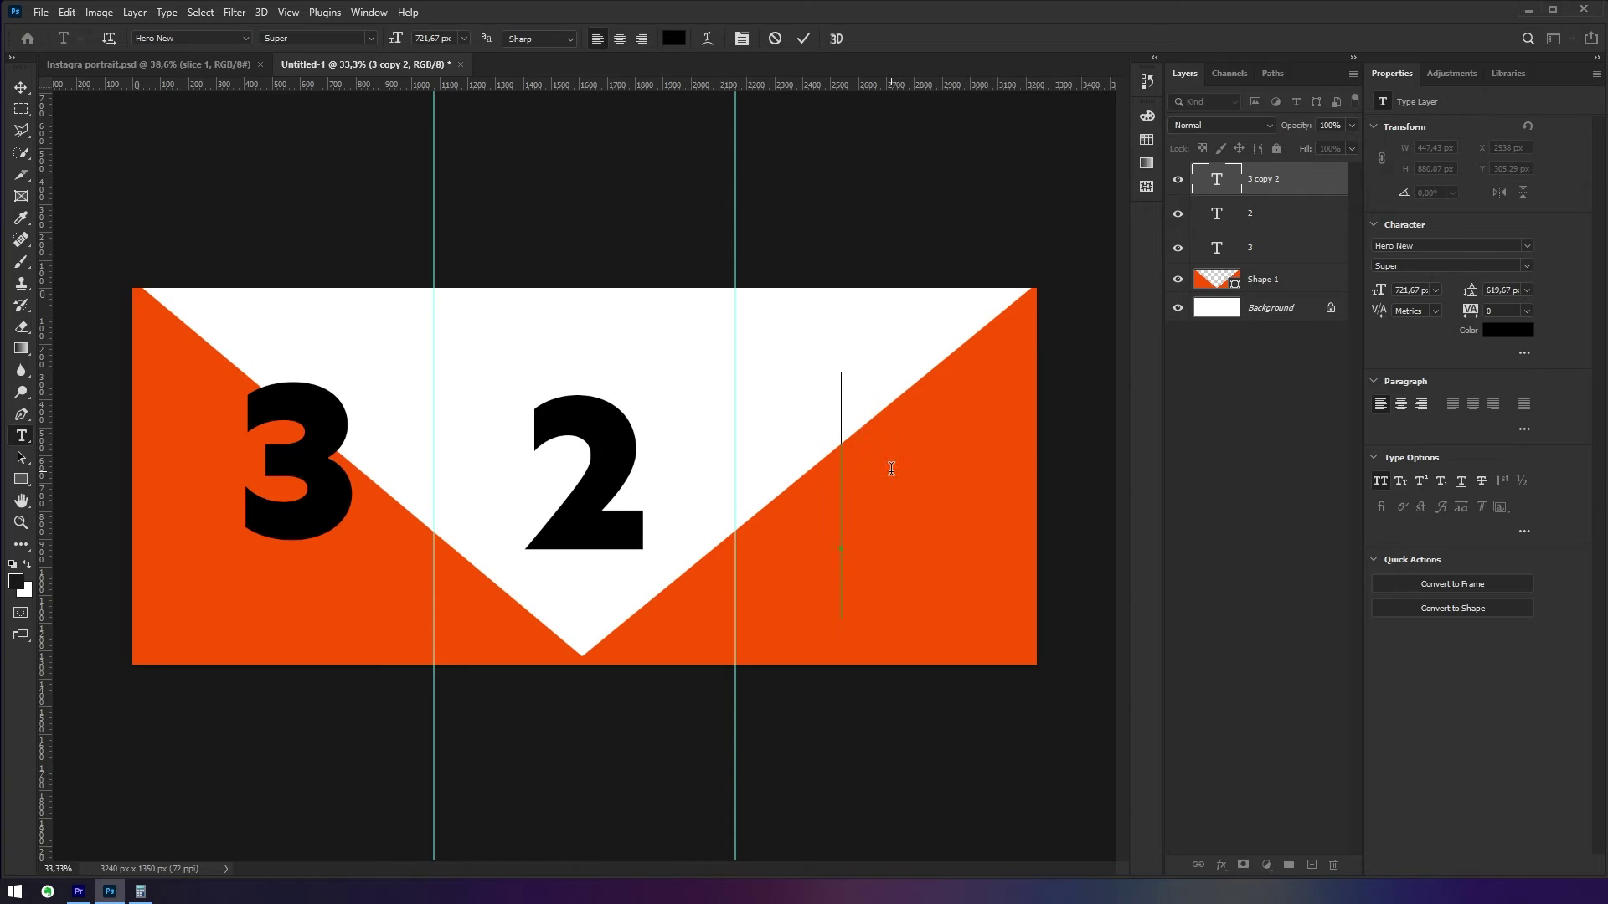
pyautogui.write('1')
pyautogui.click(24, 89)
pyautogui.moveTo(918, 501); pyautogui.dragTo(926, 492)
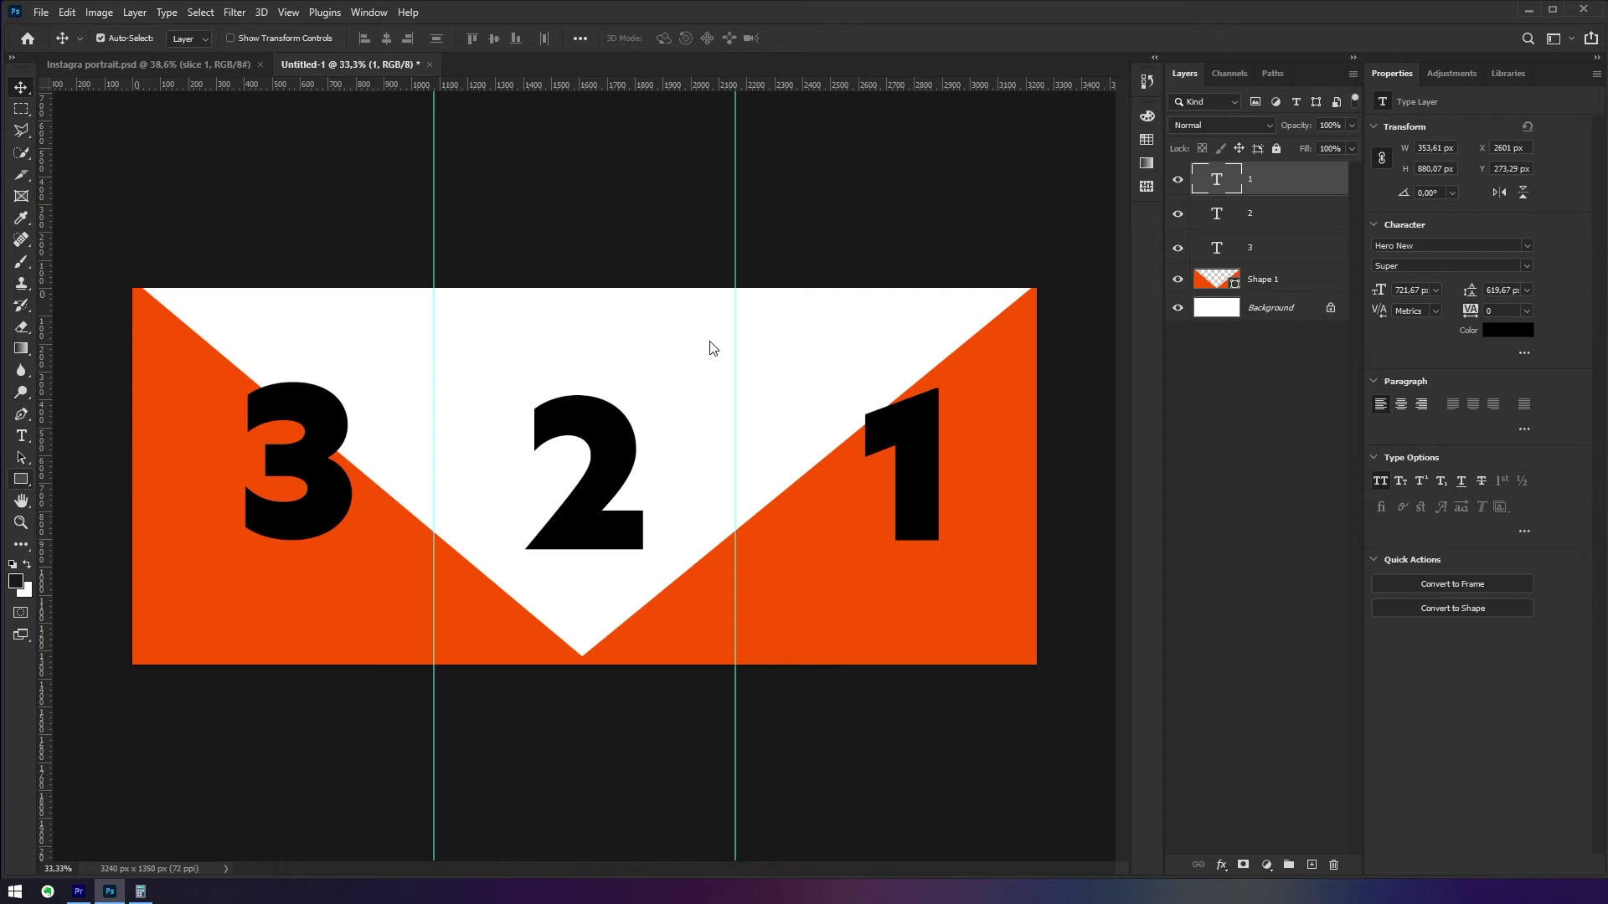
# Step: Draw a rectangle of about 471 × 156 px straddling the second guide above the numbers
pyautogui.press('u')
pyautogui.moveTo(685, 326); pyautogui.dragTo(817, 362)
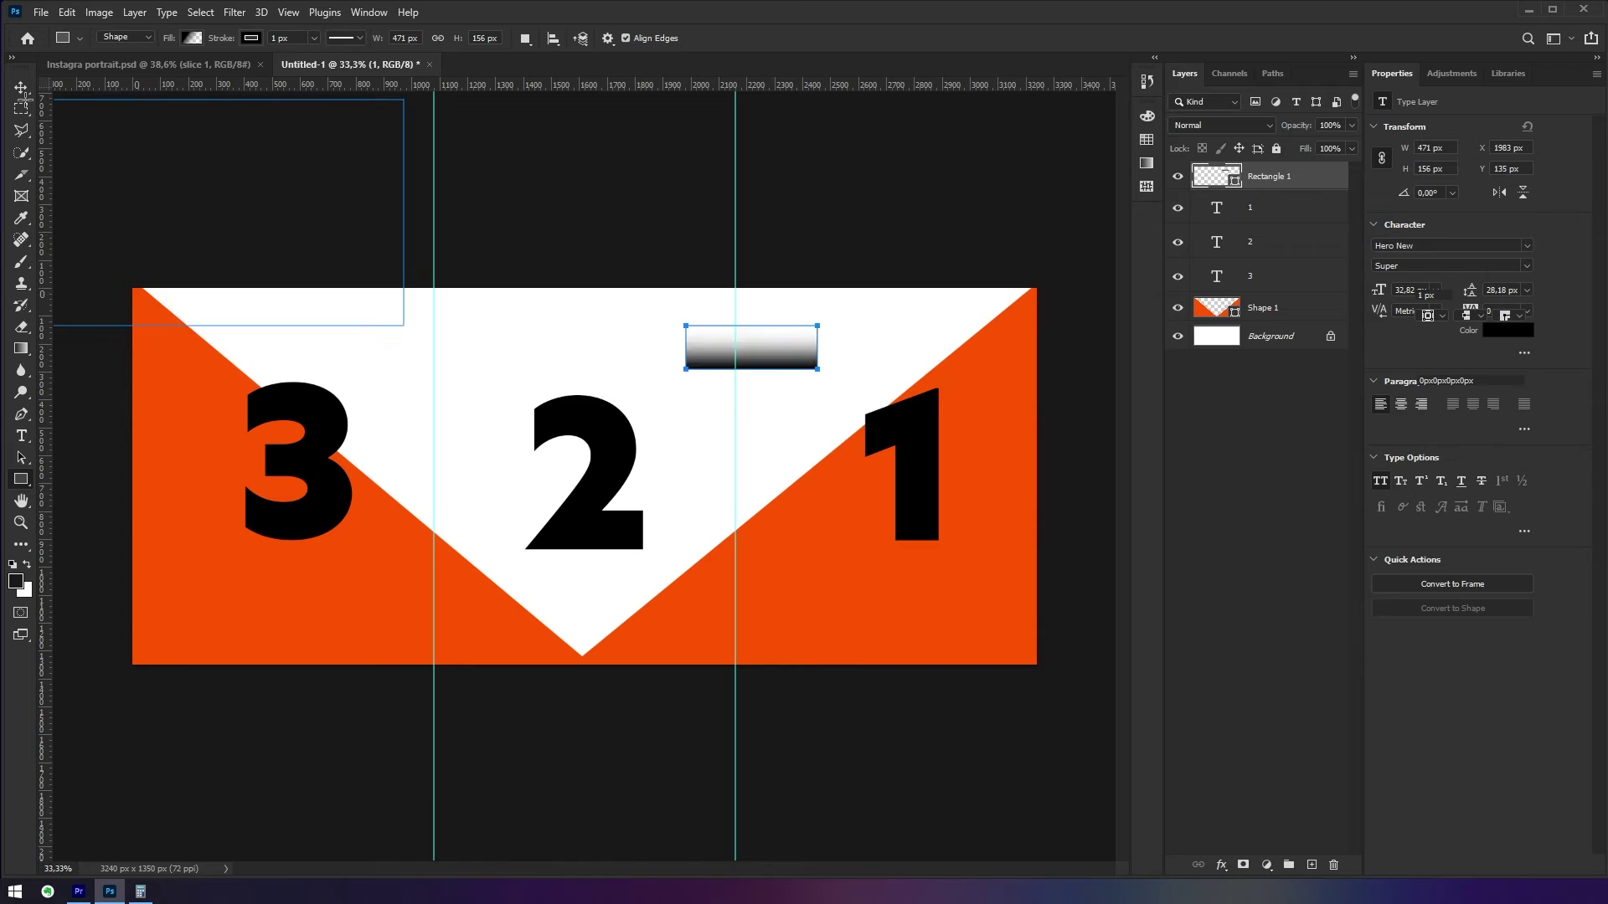
pyautogui.click(193, 37)
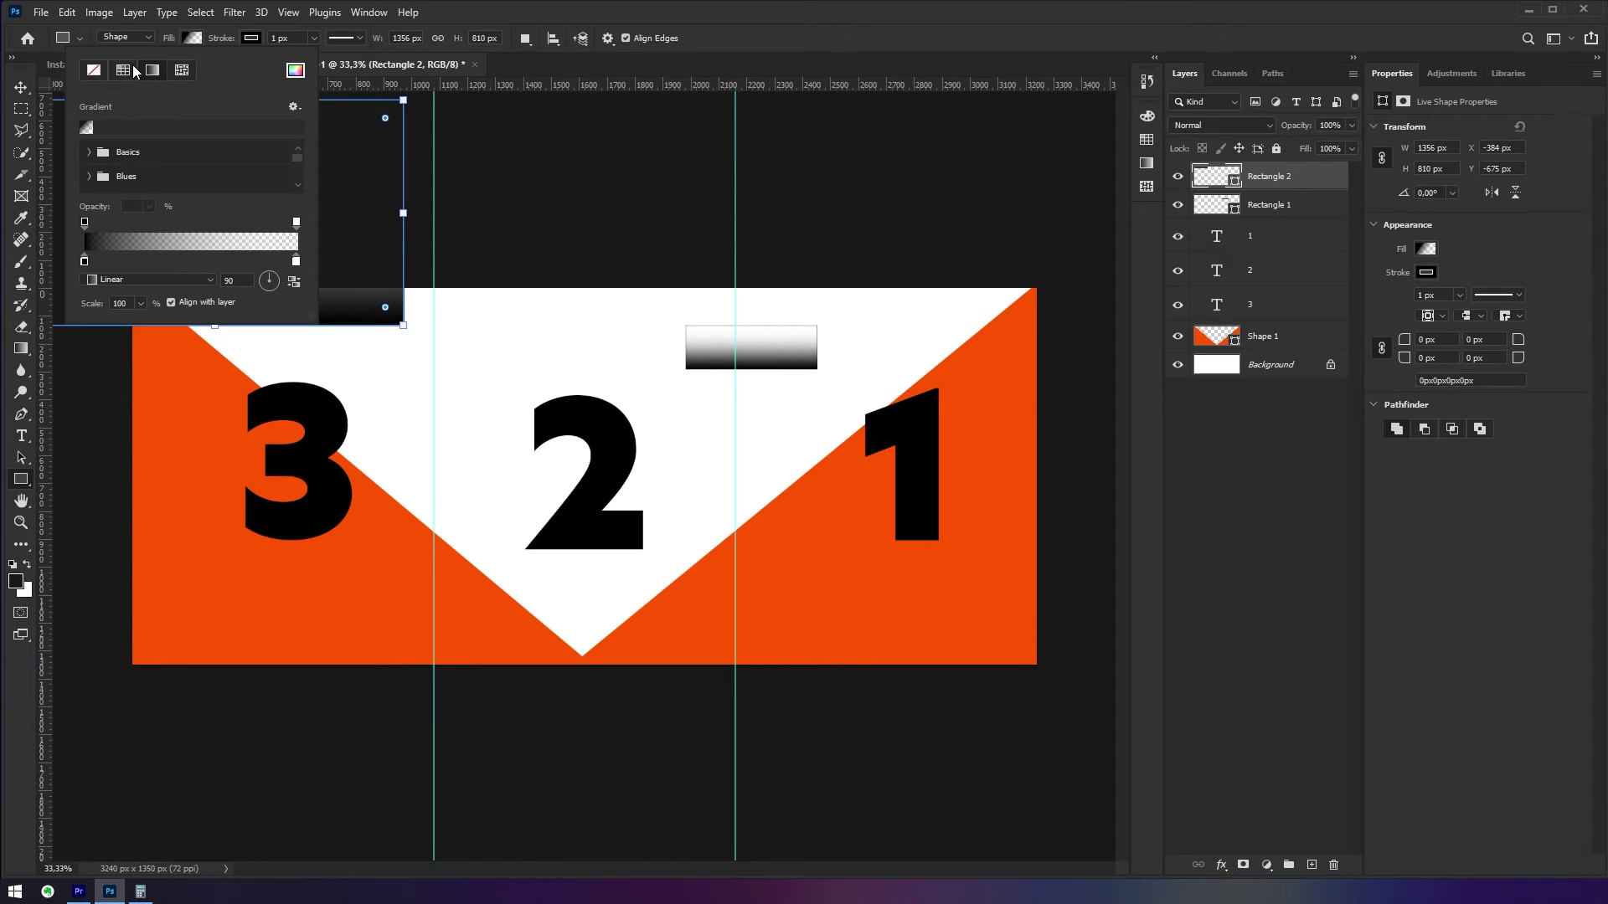
pyautogui.click(129, 73)
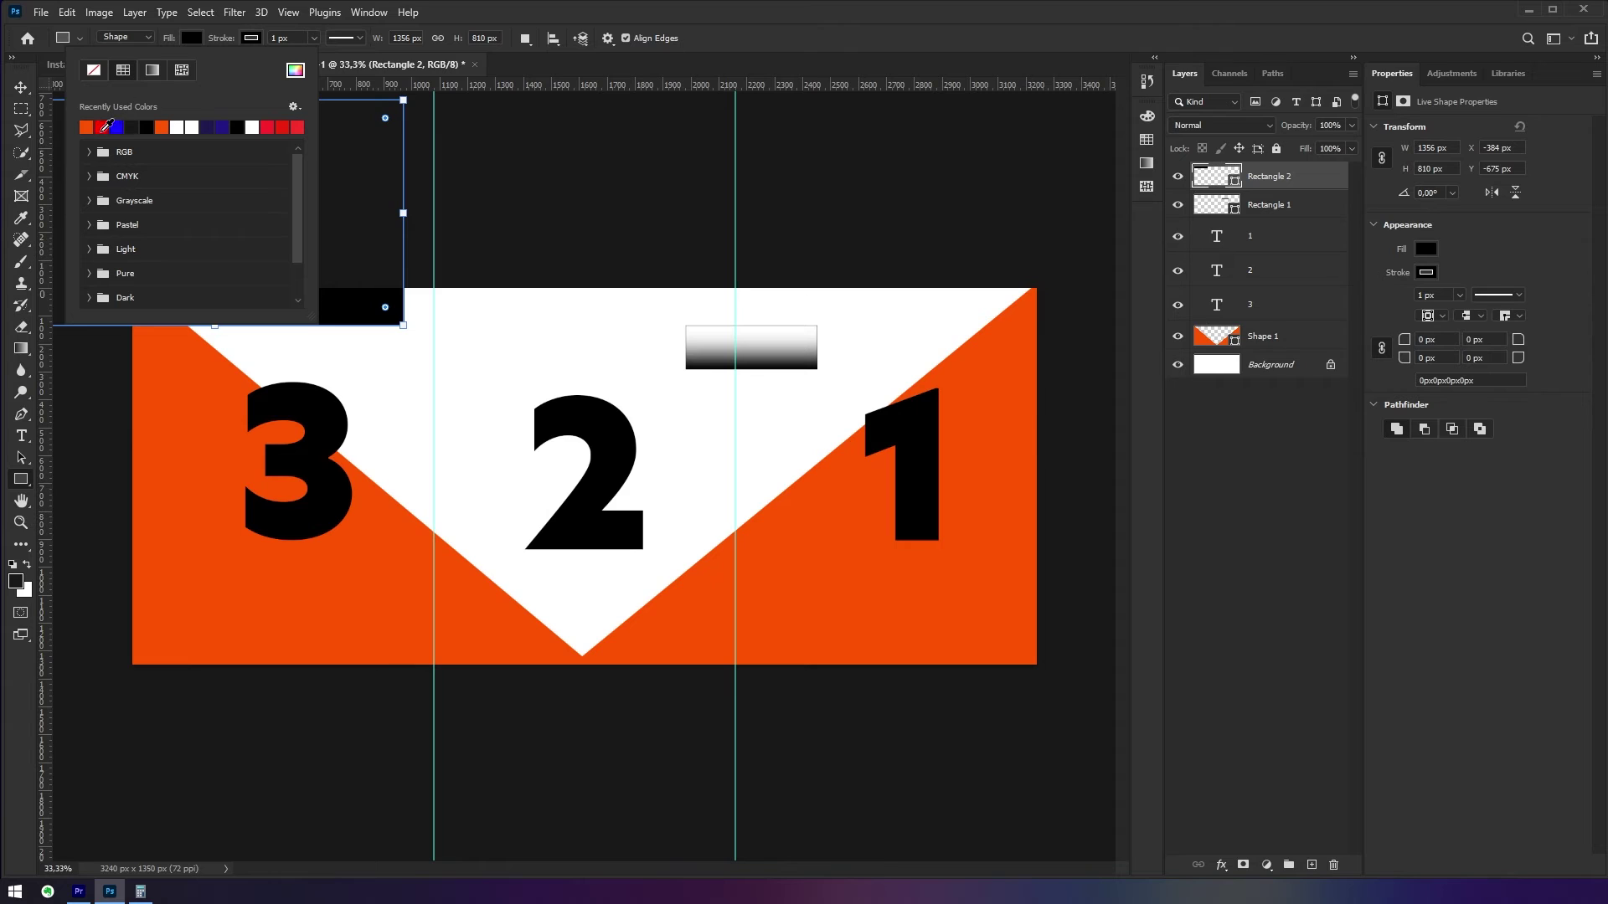
pyautogui.click(86, 125)
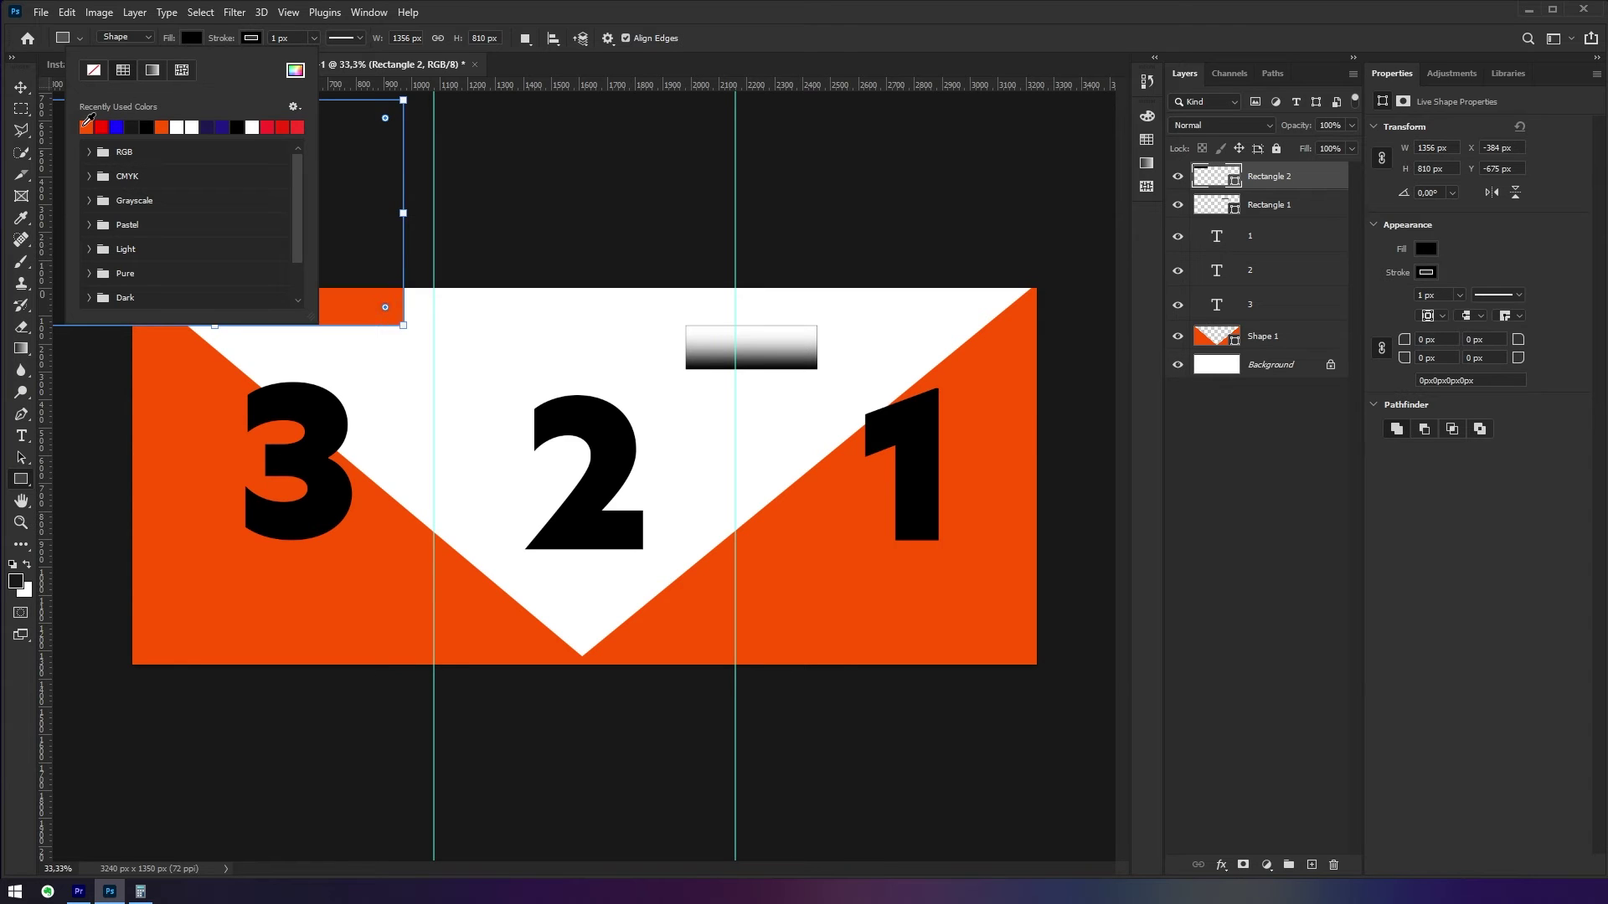
pyautogui.click(20, 86)
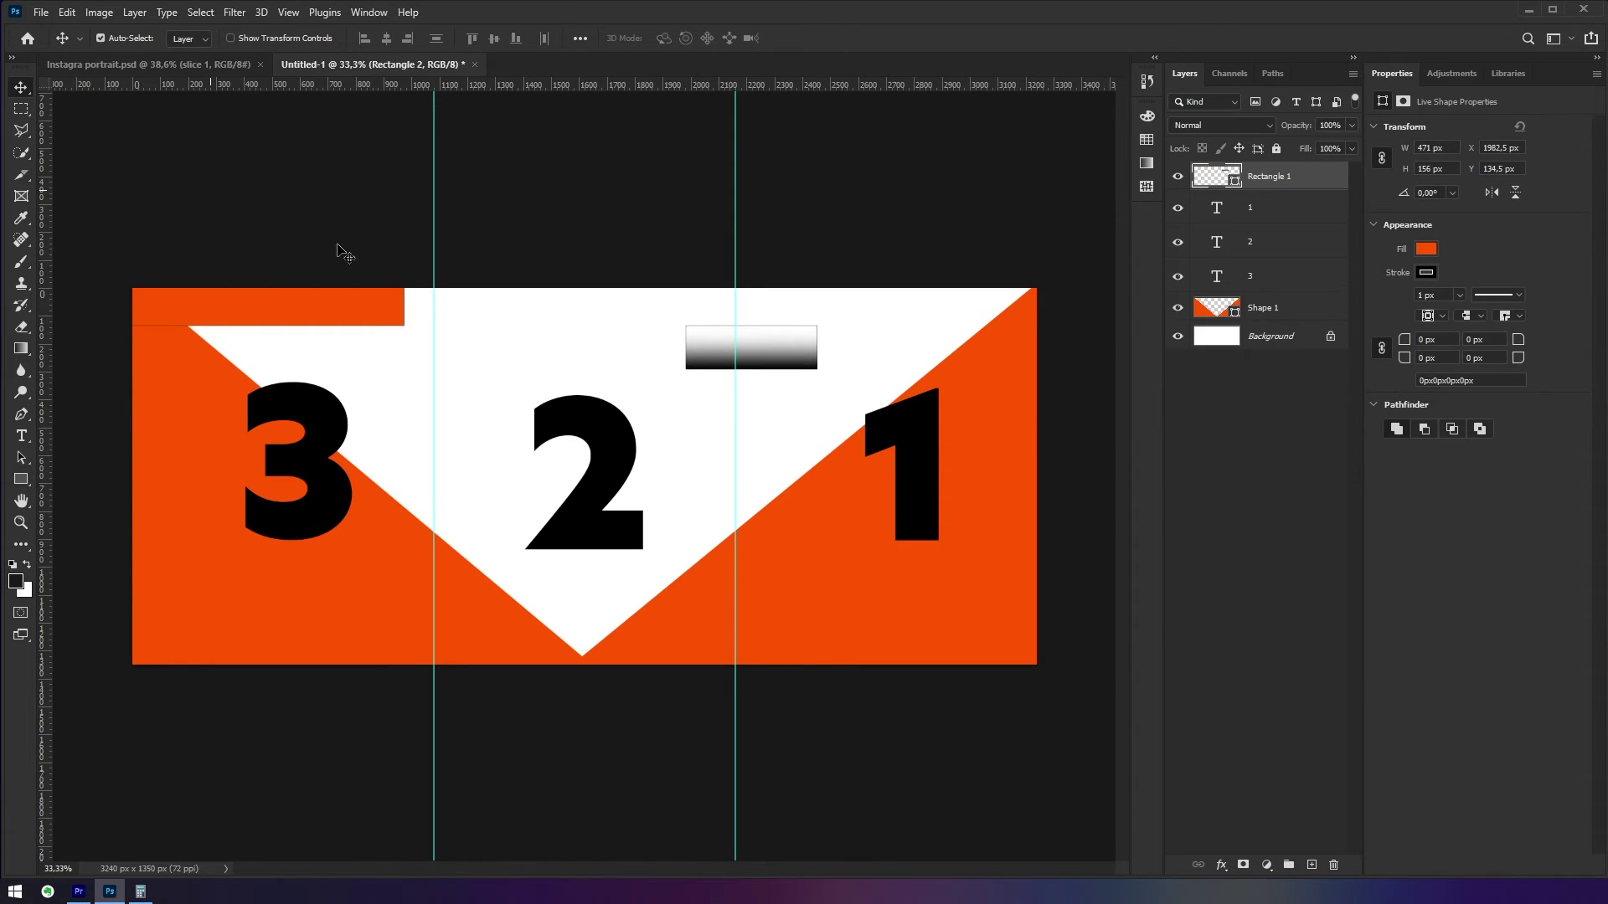
pyautogui.press('Delete')
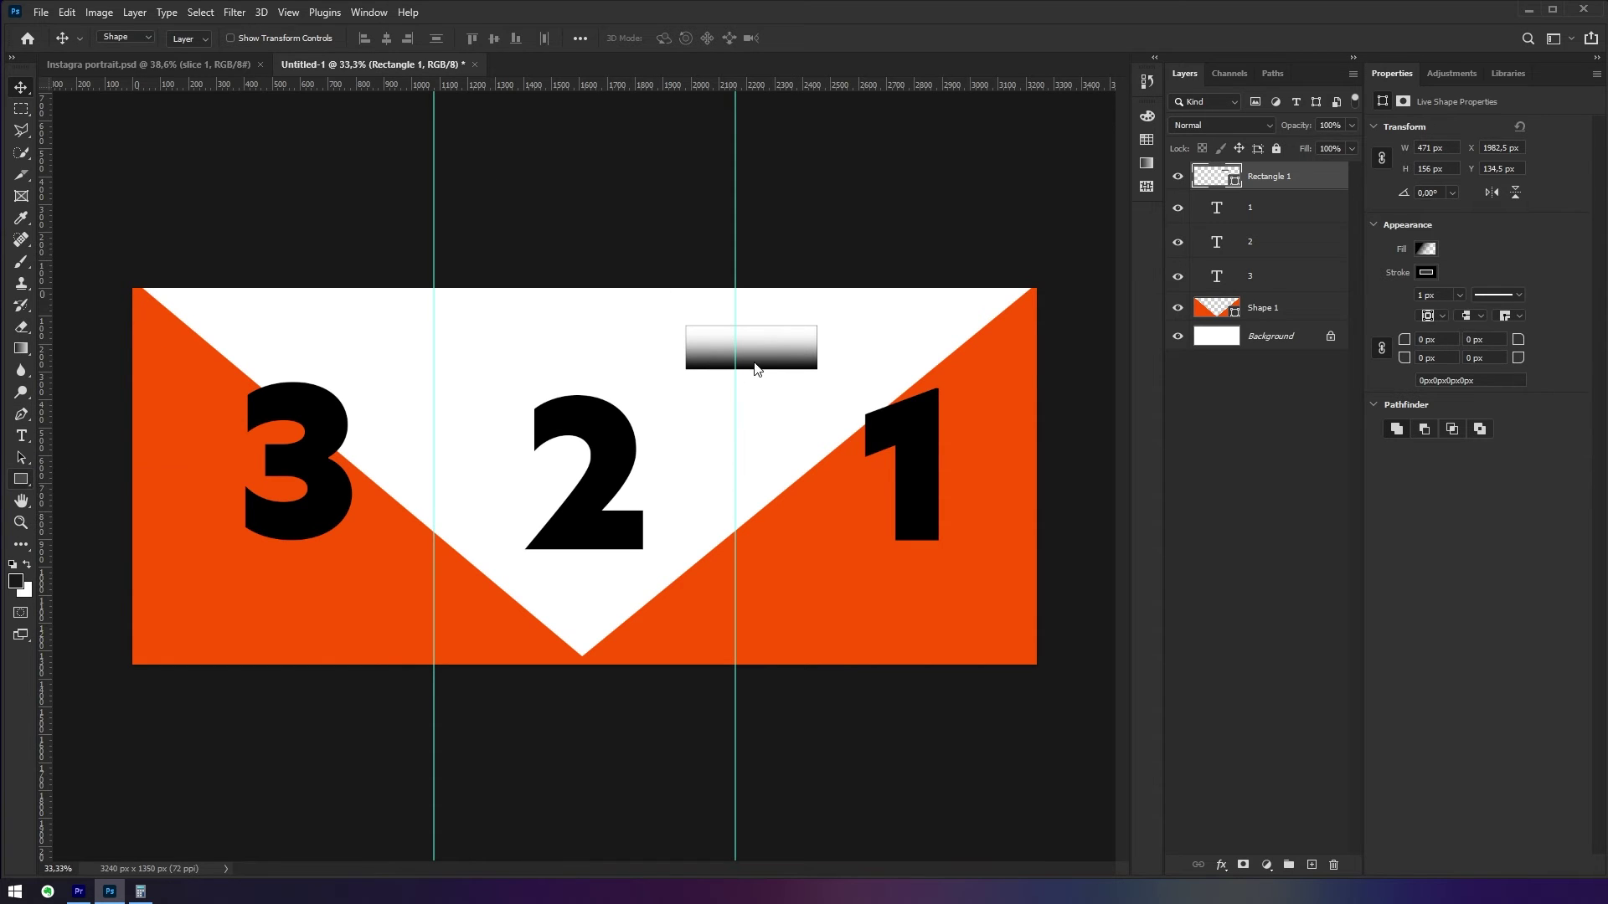
# Step: Remove the stroke from the rectangle on the second guide and fill it with the recently used orange
pyautogui.click(248, 40)
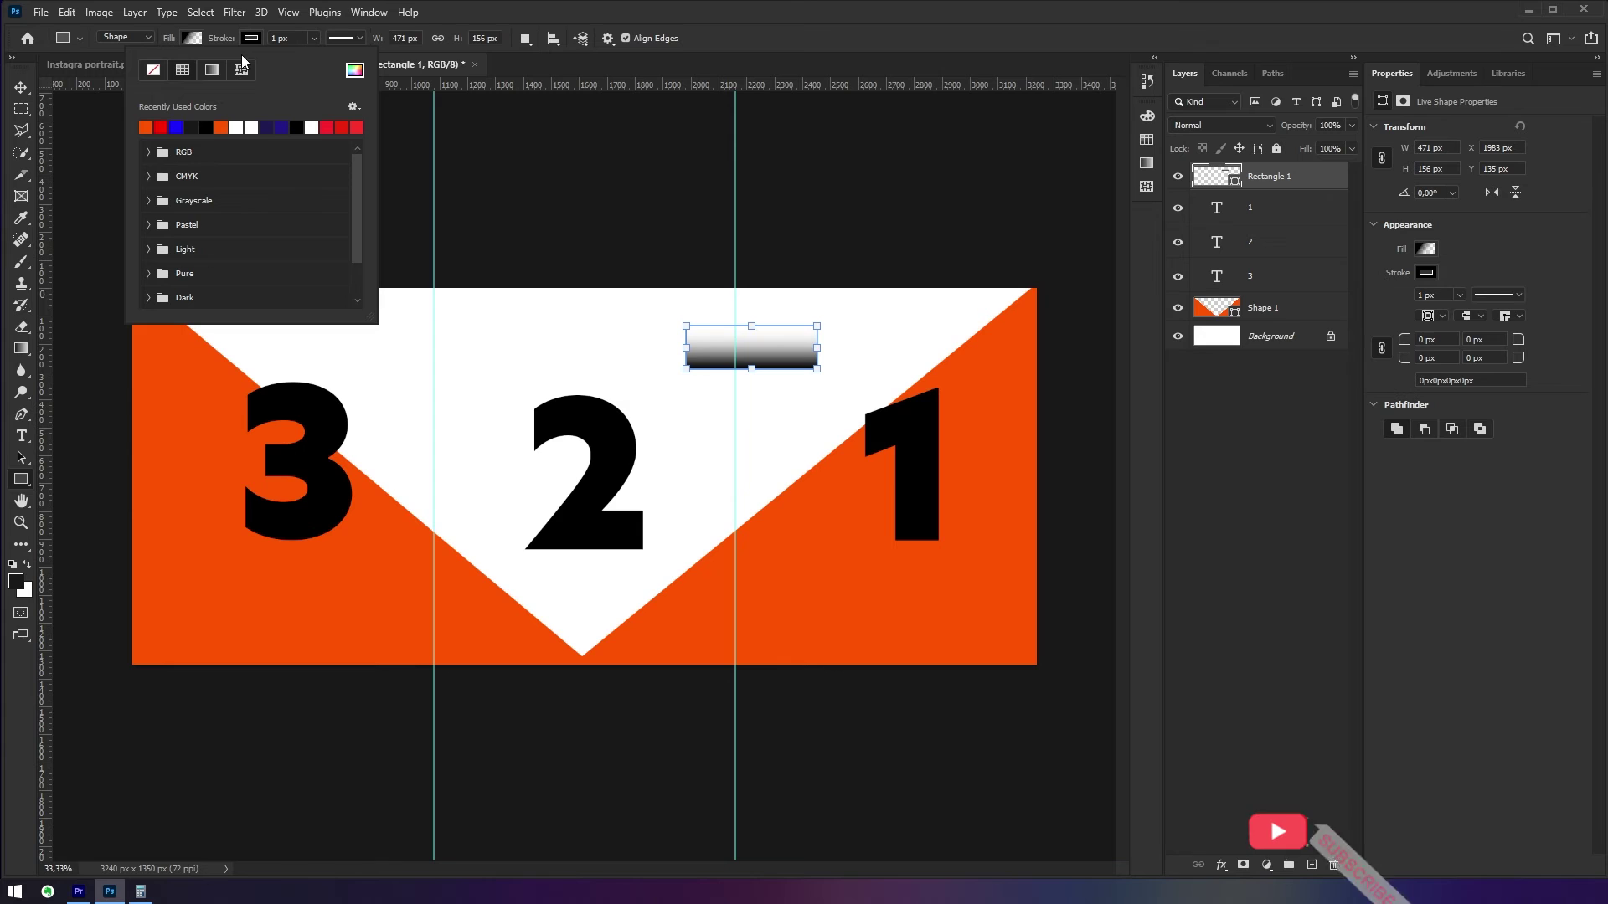
pyautogui.click(197, 34)
pyautogui.click(124, 71)
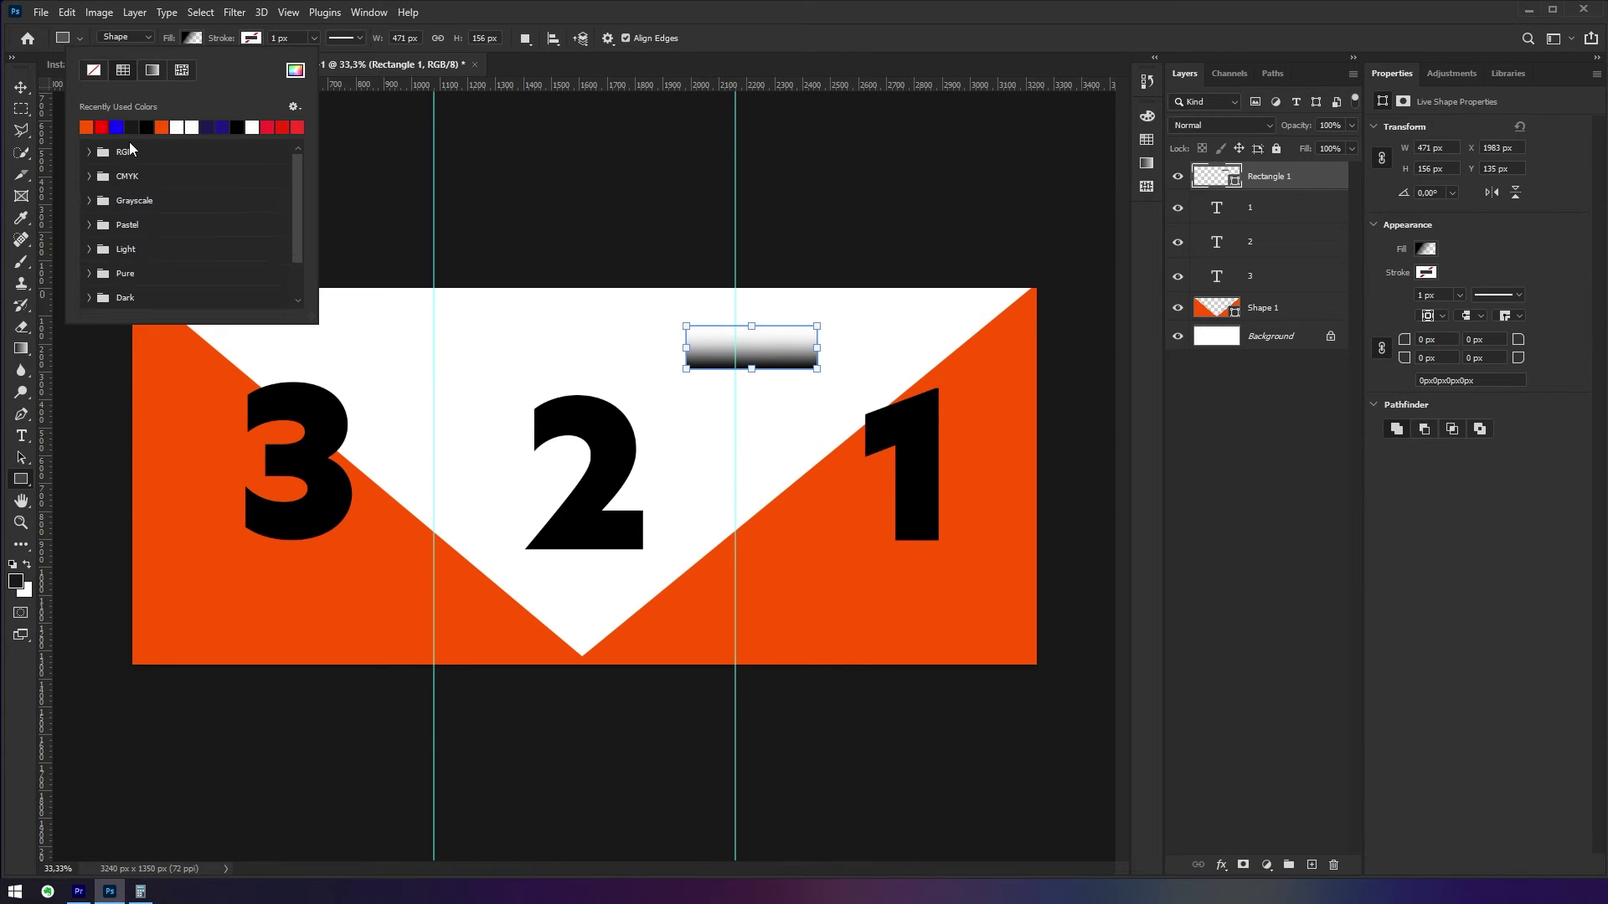
pyautogui.click(86, 126)
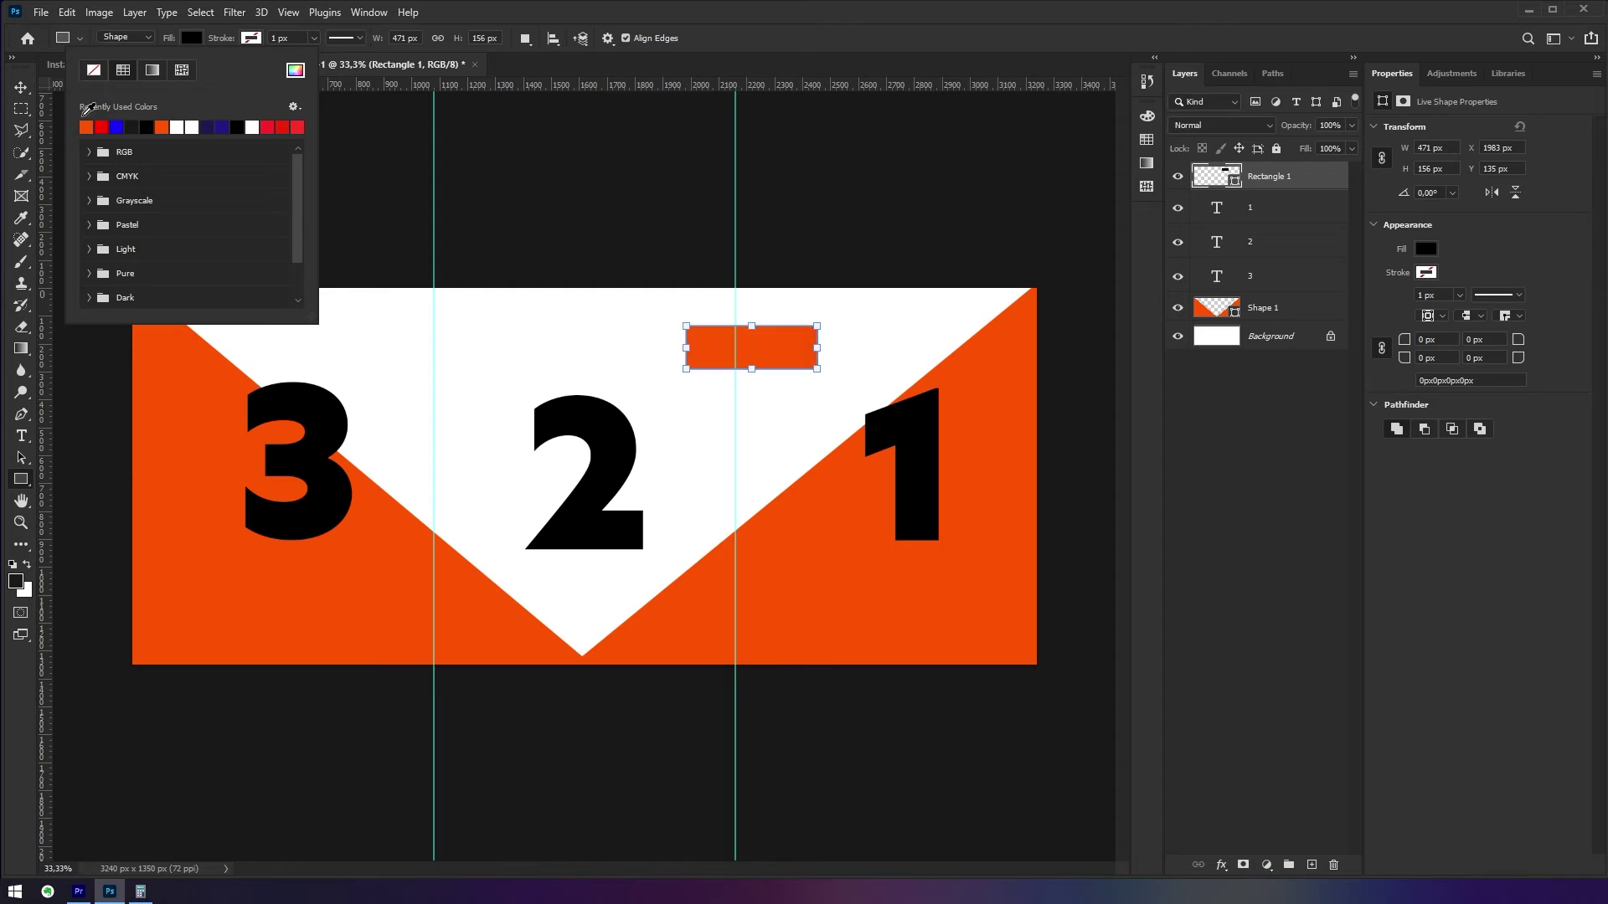
pyautogui.click(355, 141)
pyautogui.press('v')
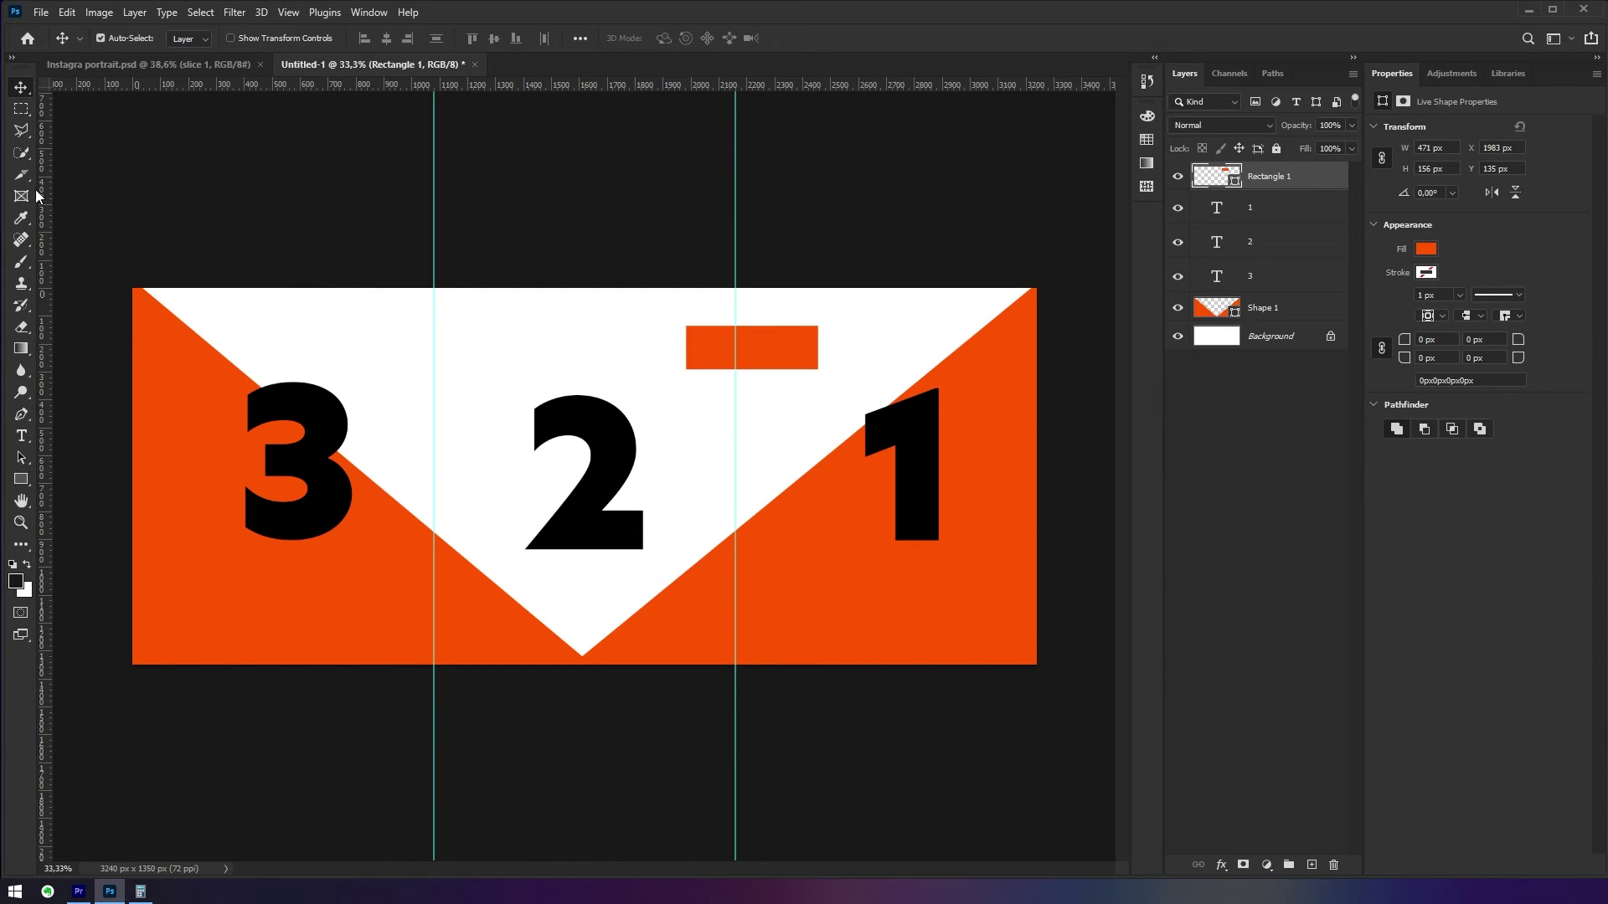
# Step: Draw a tall orange rectangle straddling the first guide between the 3 and the 2, then deselect it
pyautogui.click(27, 476)
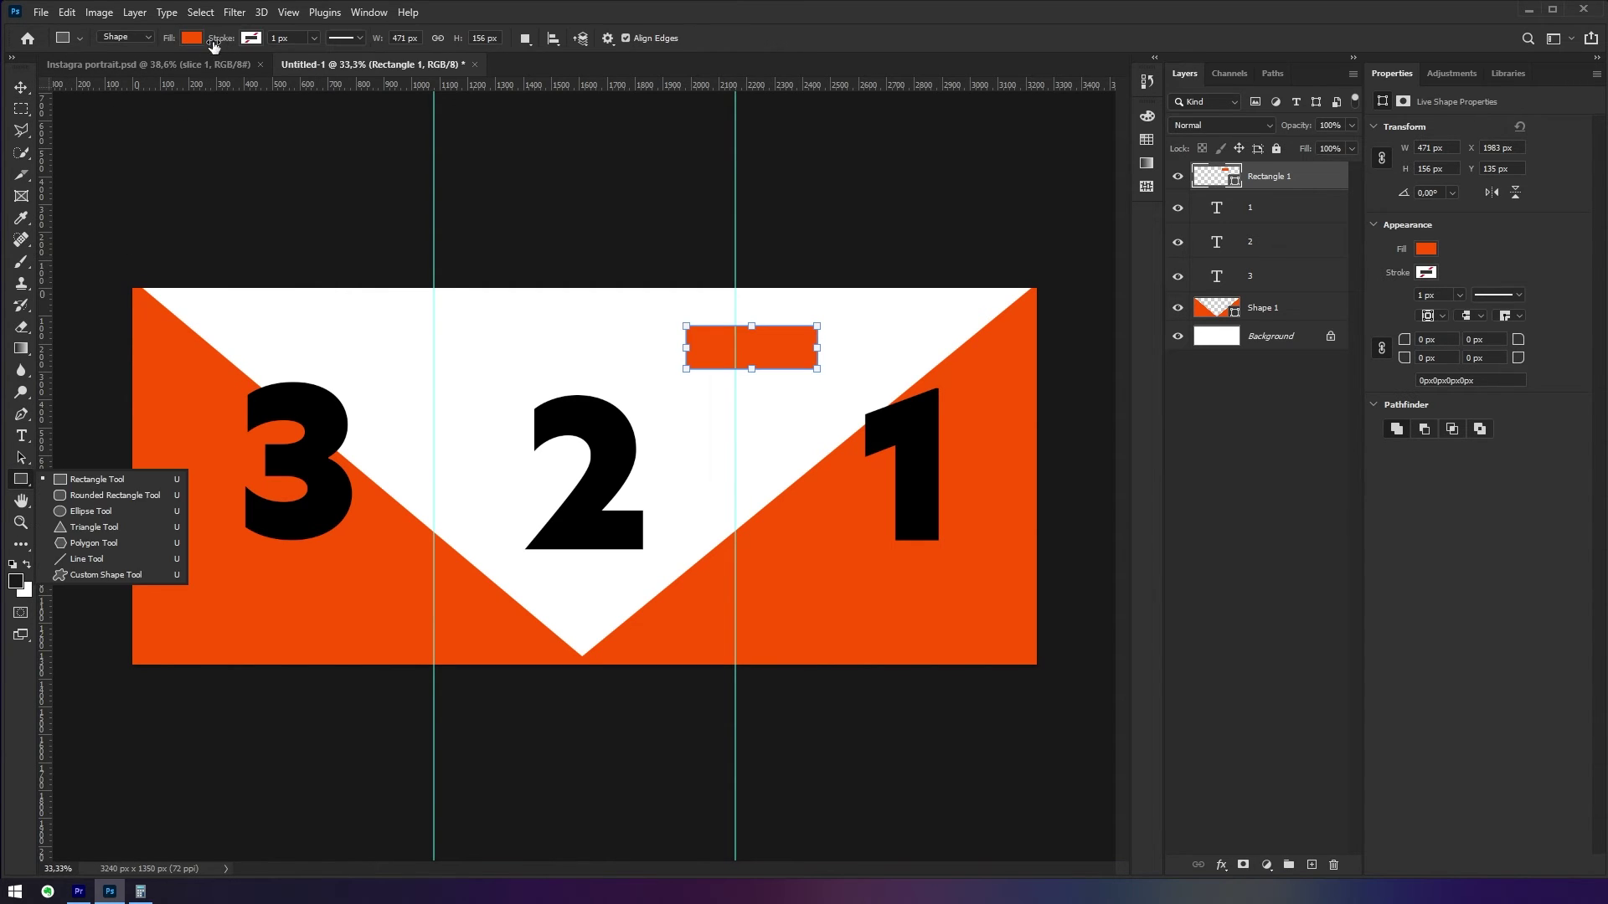
pyautogui.moveTo(405, 322); pyautogui.dragTo(466, 482)
pyautogui.click(22, 89)
pyautogui.click(213, 193)
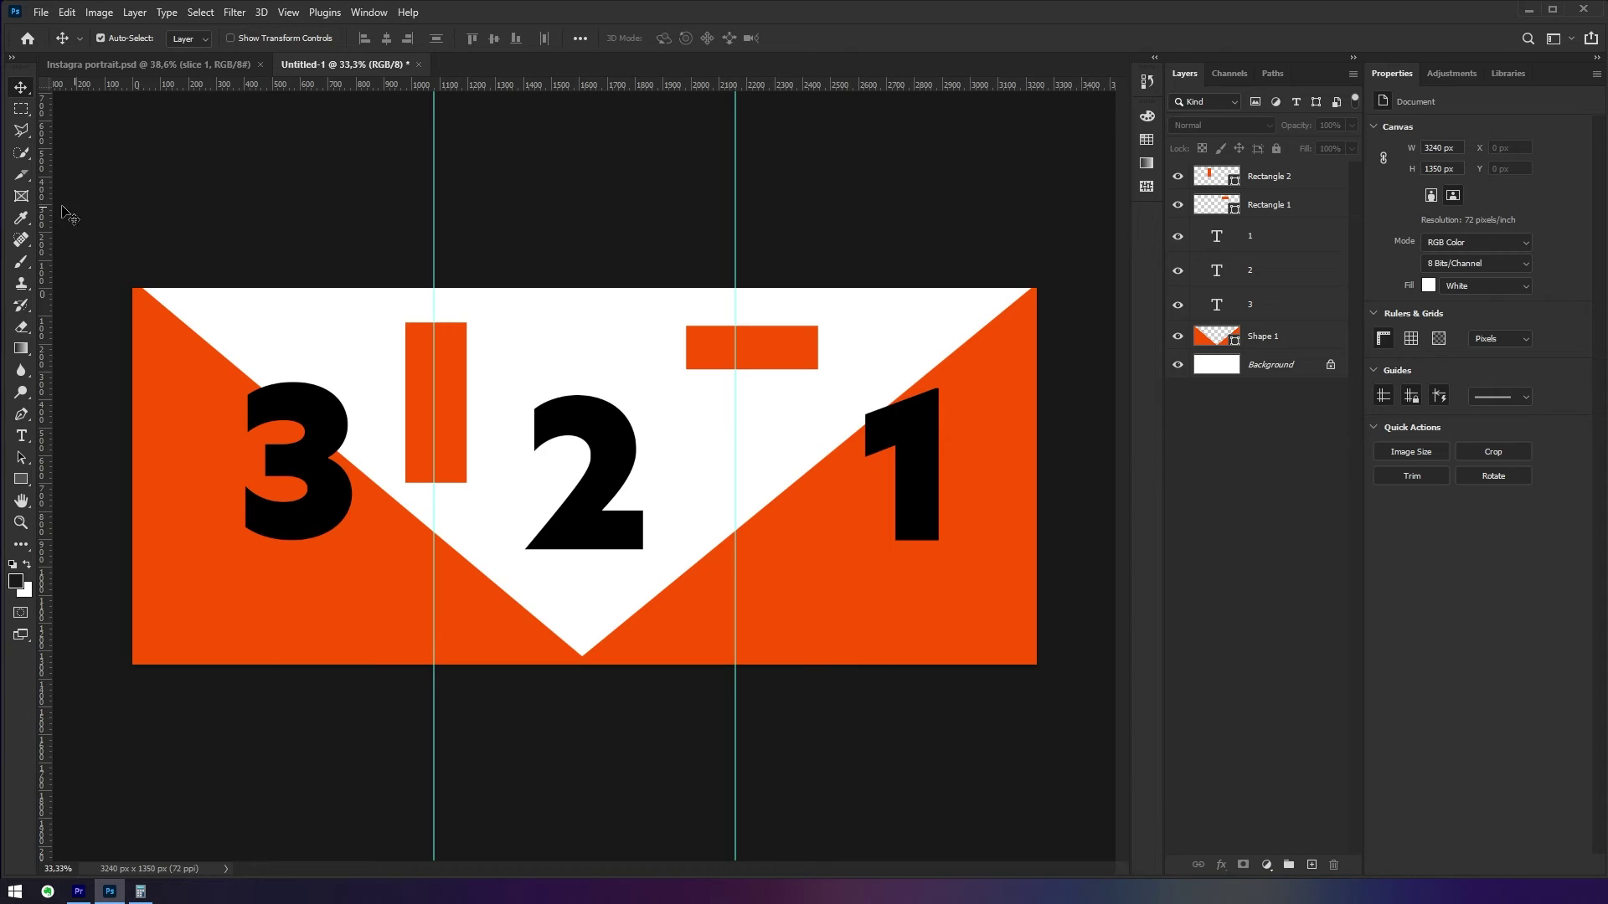
# Step: Slice the canvas along the guides into three slices, one for each carousel section
pyautogui.click(27, 174)
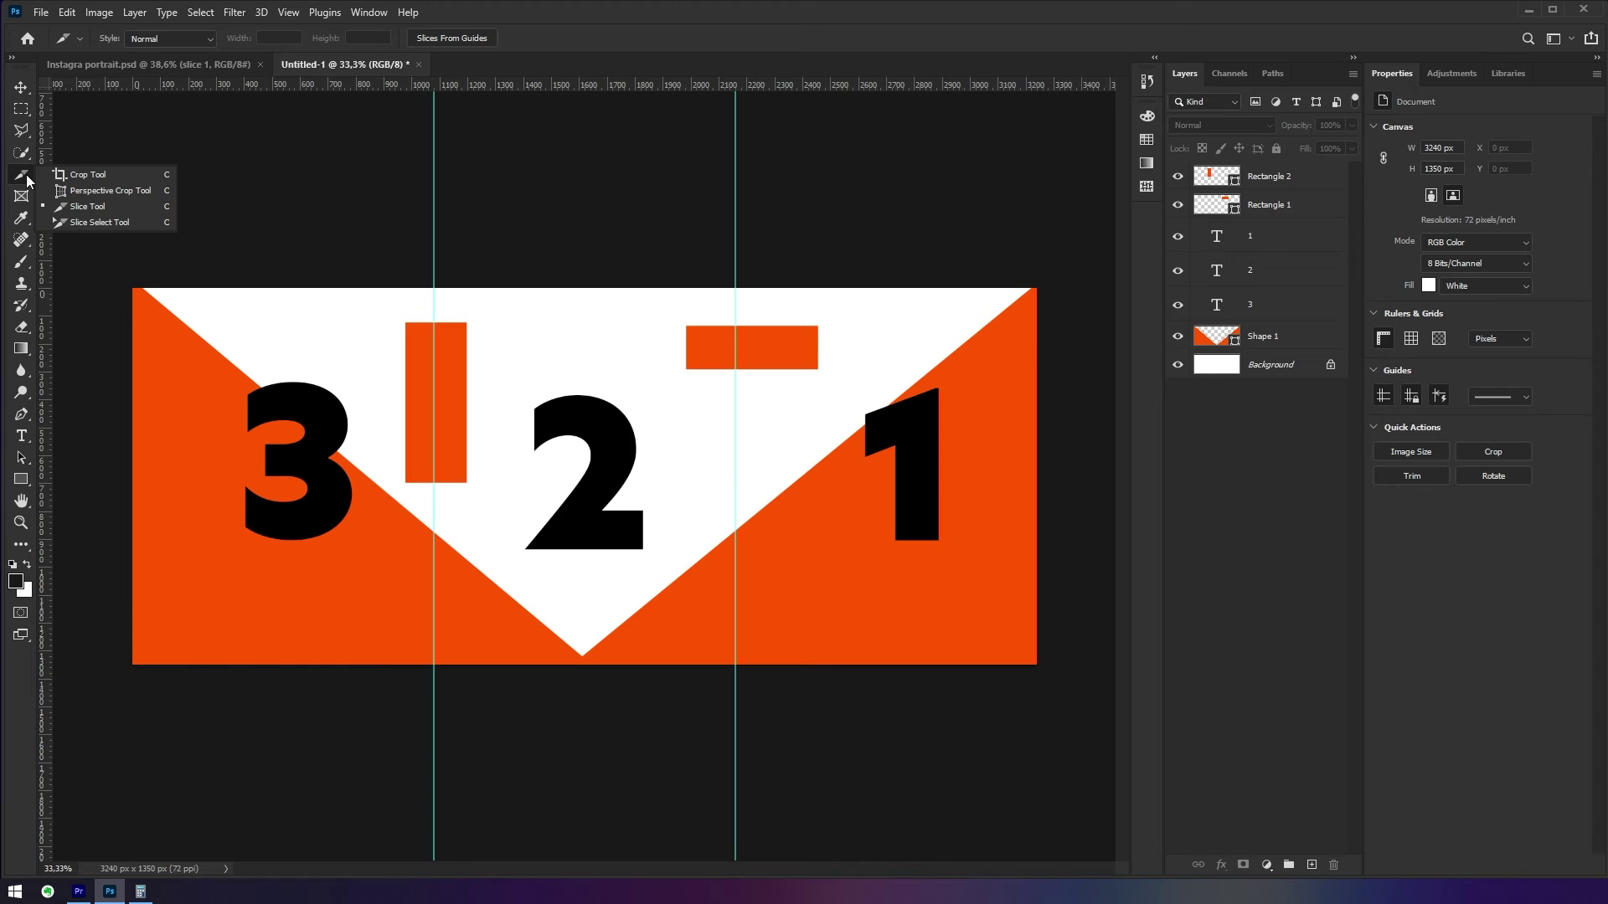
pyautogui.click(79, 205)
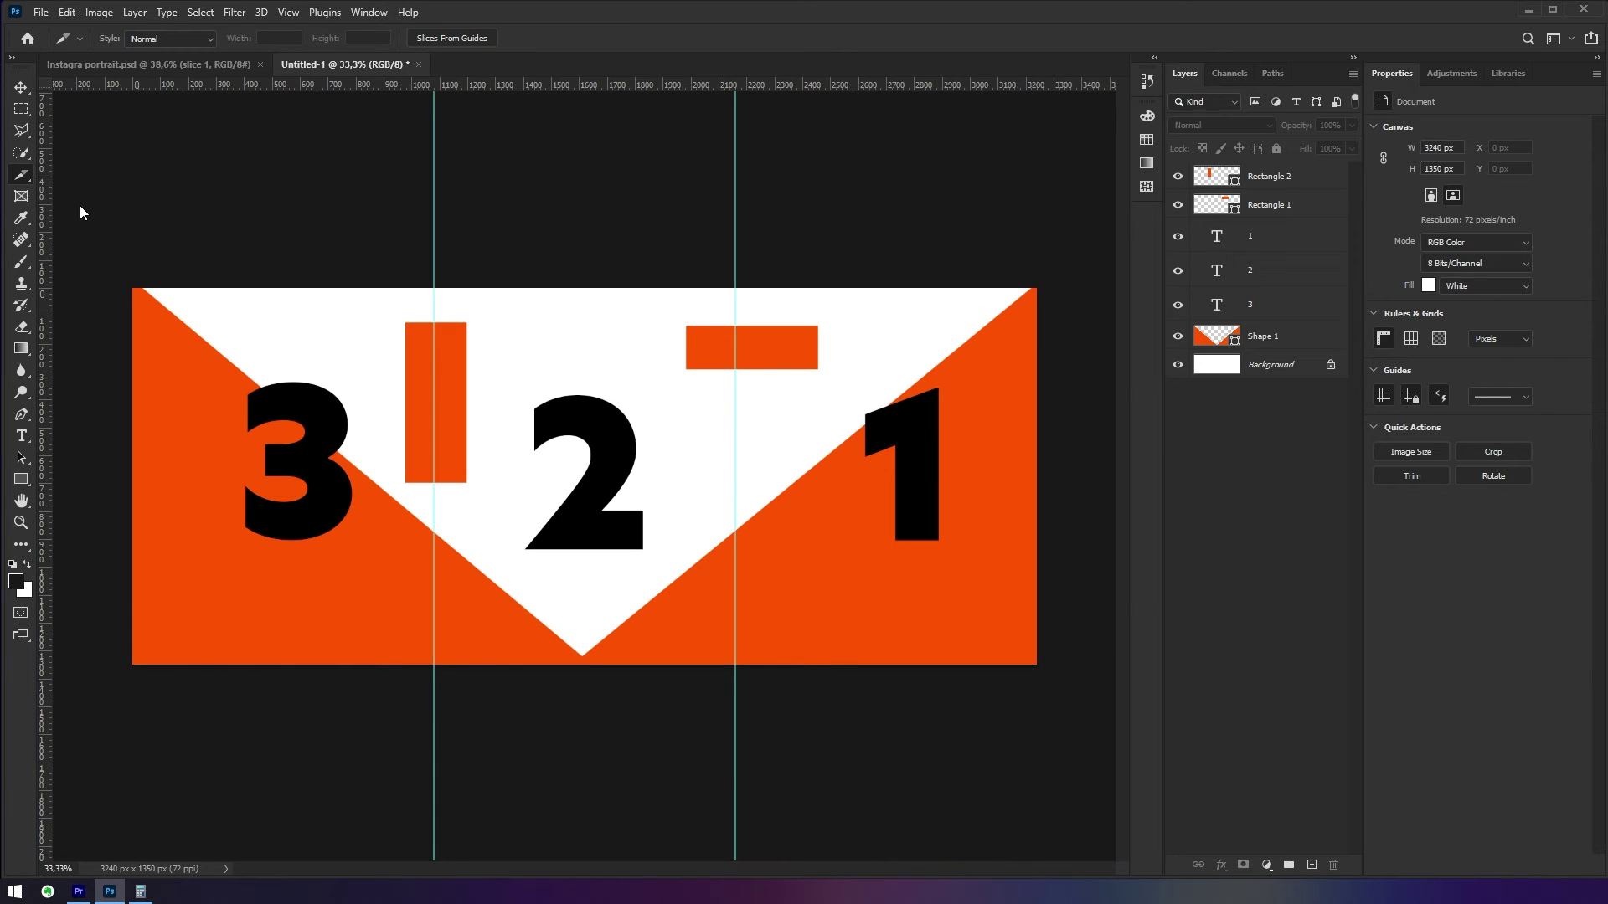
pyautogui.moveTo(110, 270); pyautogui.dragTo(435, 675)
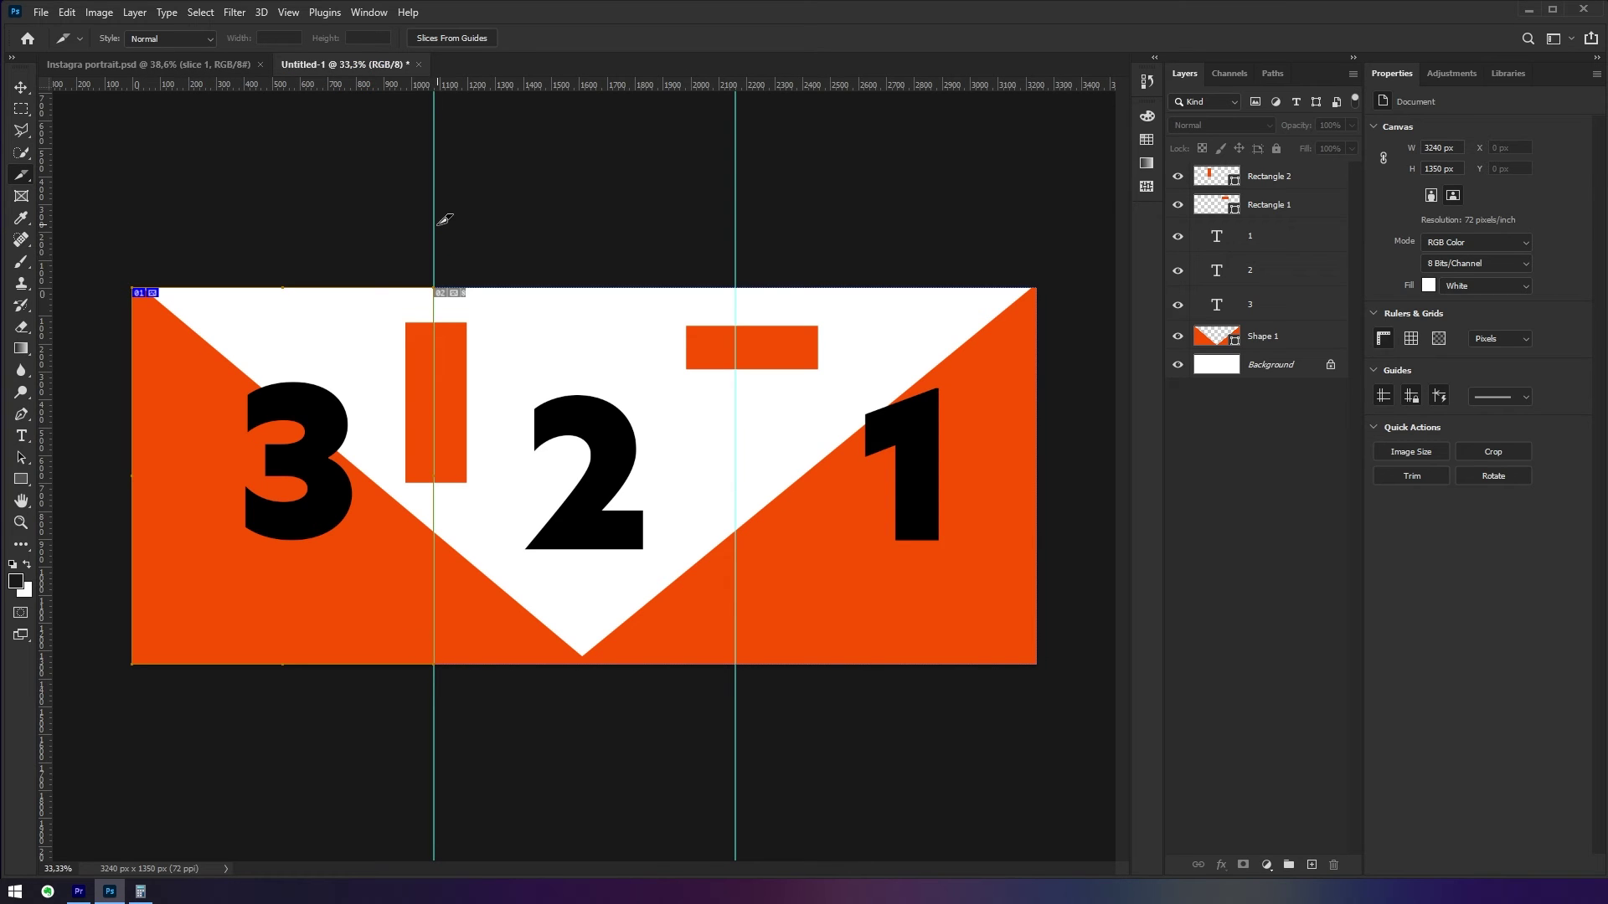
pyautogui.moveTo(436, 213); pyautogui.dragTo(740, 720)
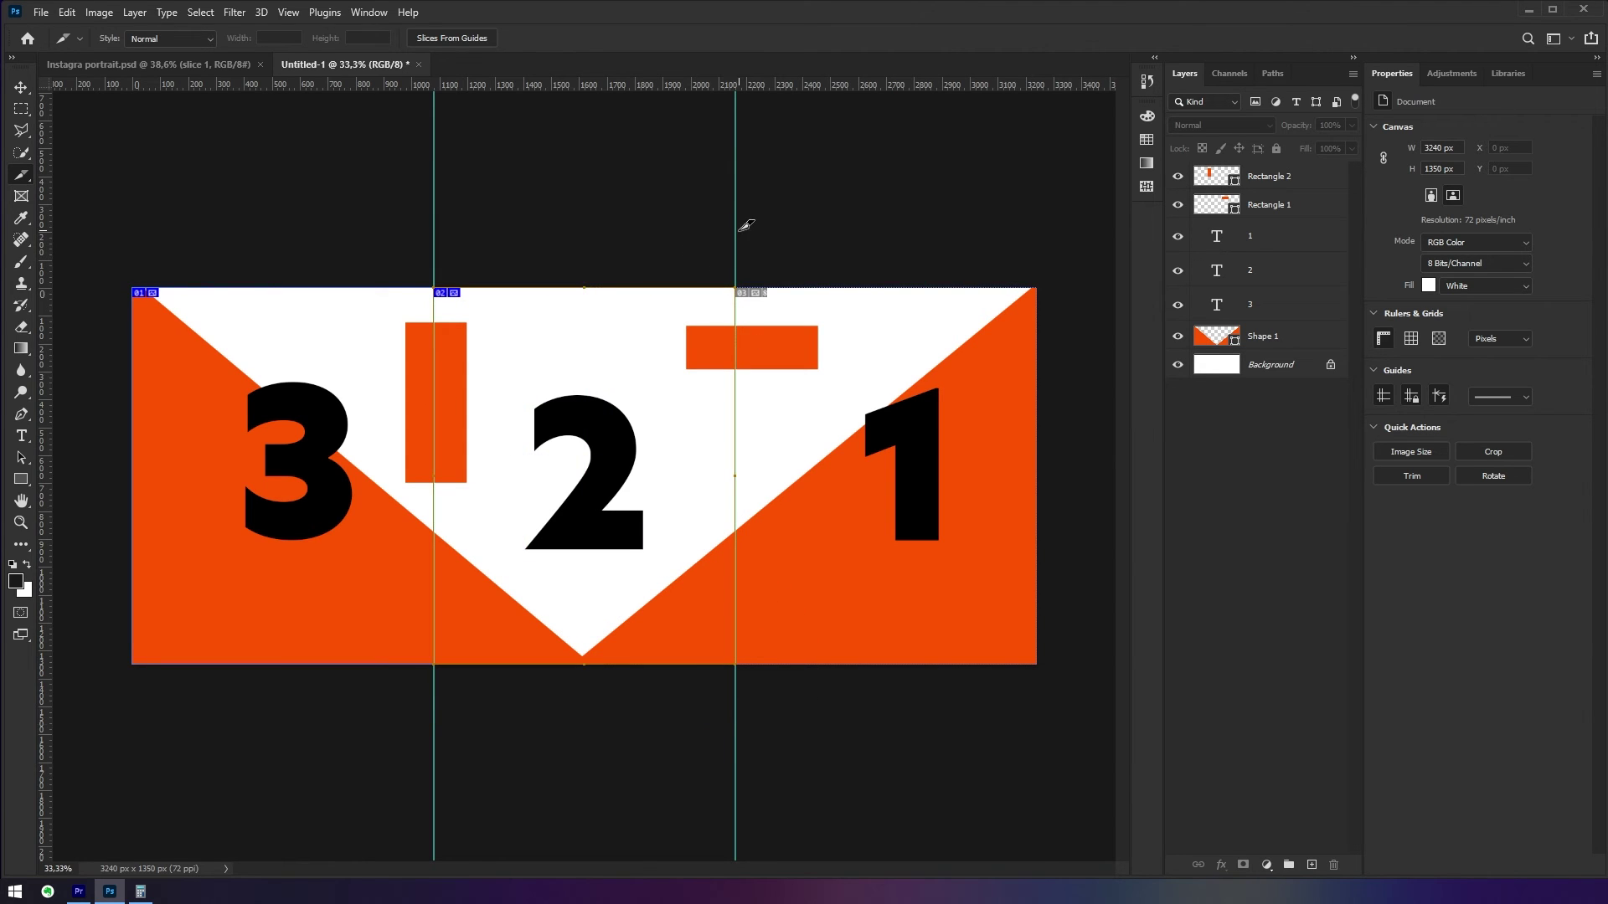
pyautogui.moveTo(736, 232); pyautogui.dragTo(1066, 694)
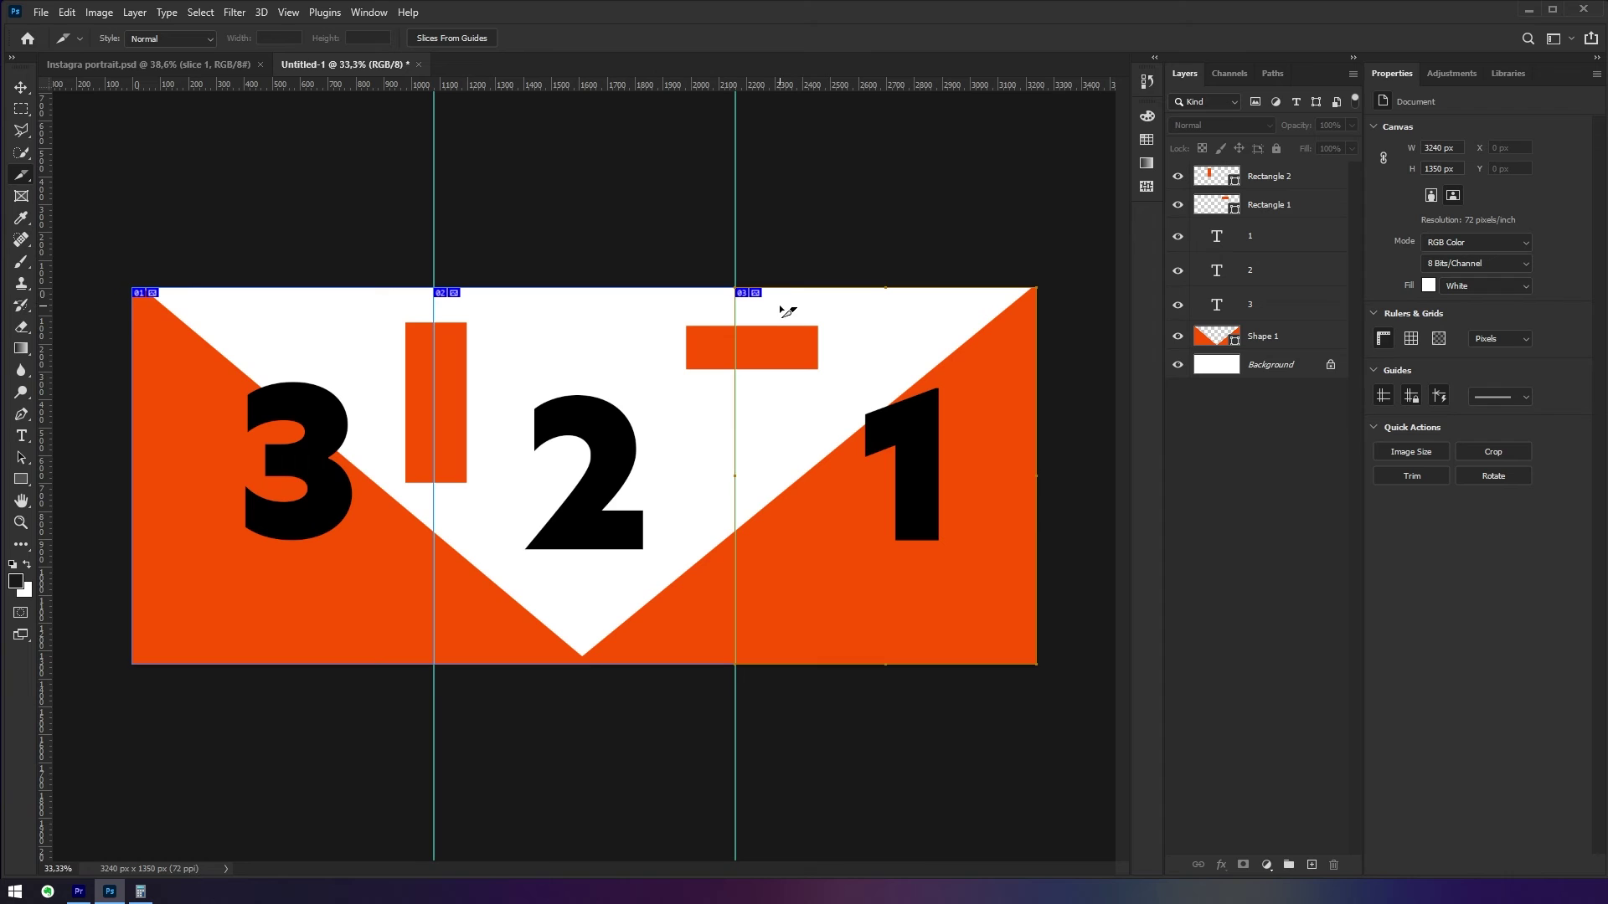
pyautogui.click(20, 87)
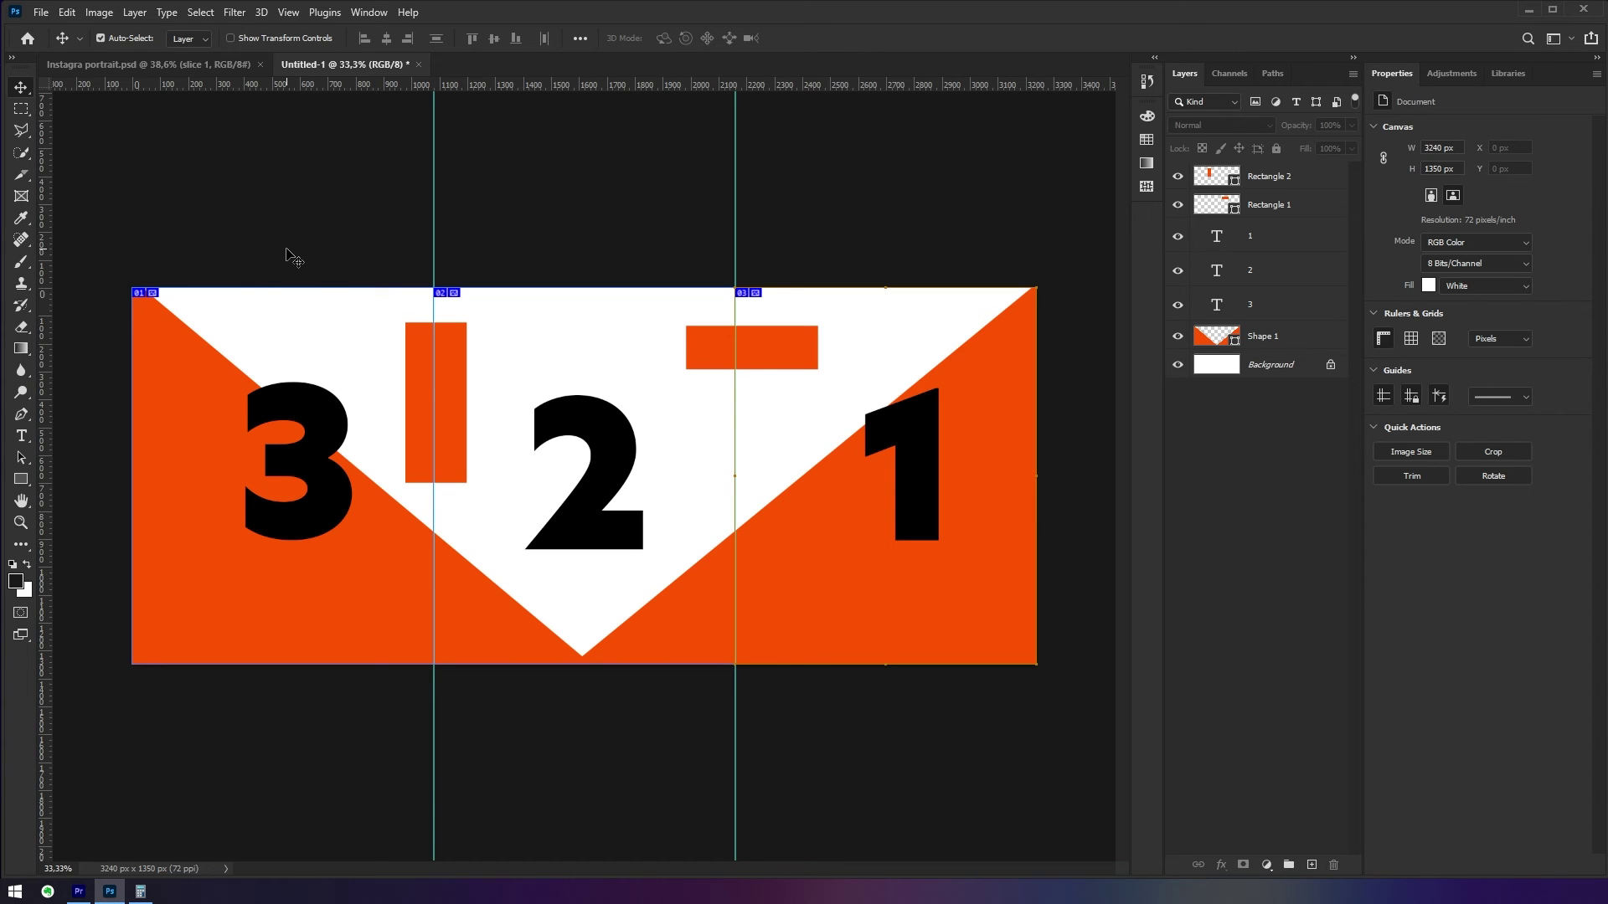
# Step: Export all slices as JPEG images with Save for Web (Legacy) into the aula folder, replacing the existing slice files
pyautogui.click(40, 12)
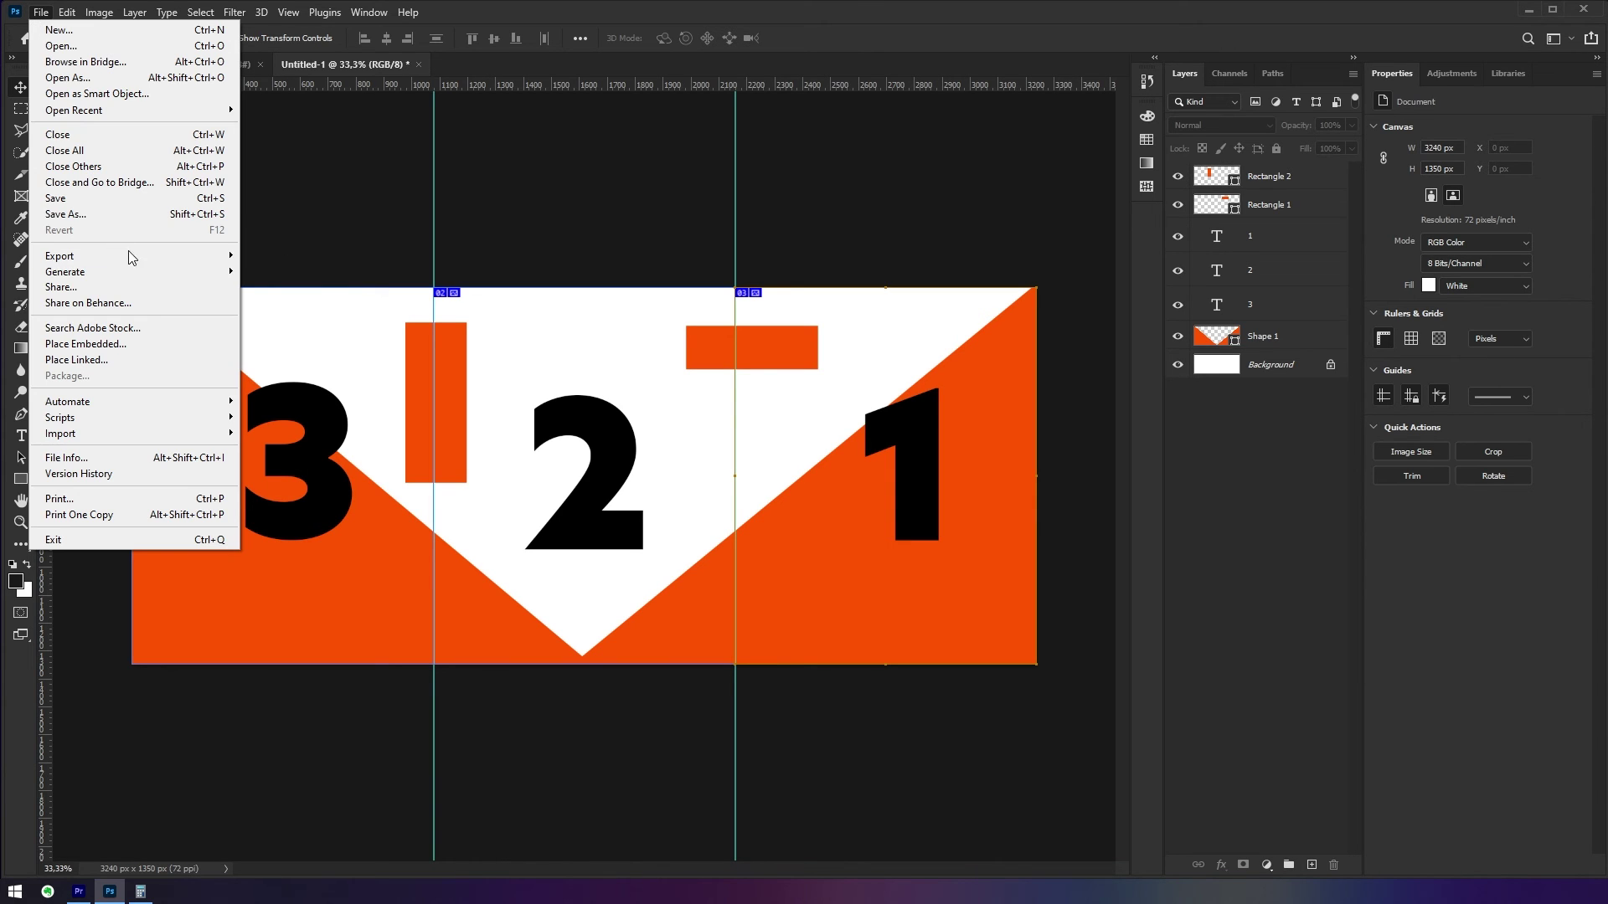
pyautogui.moveTo(133, 258)
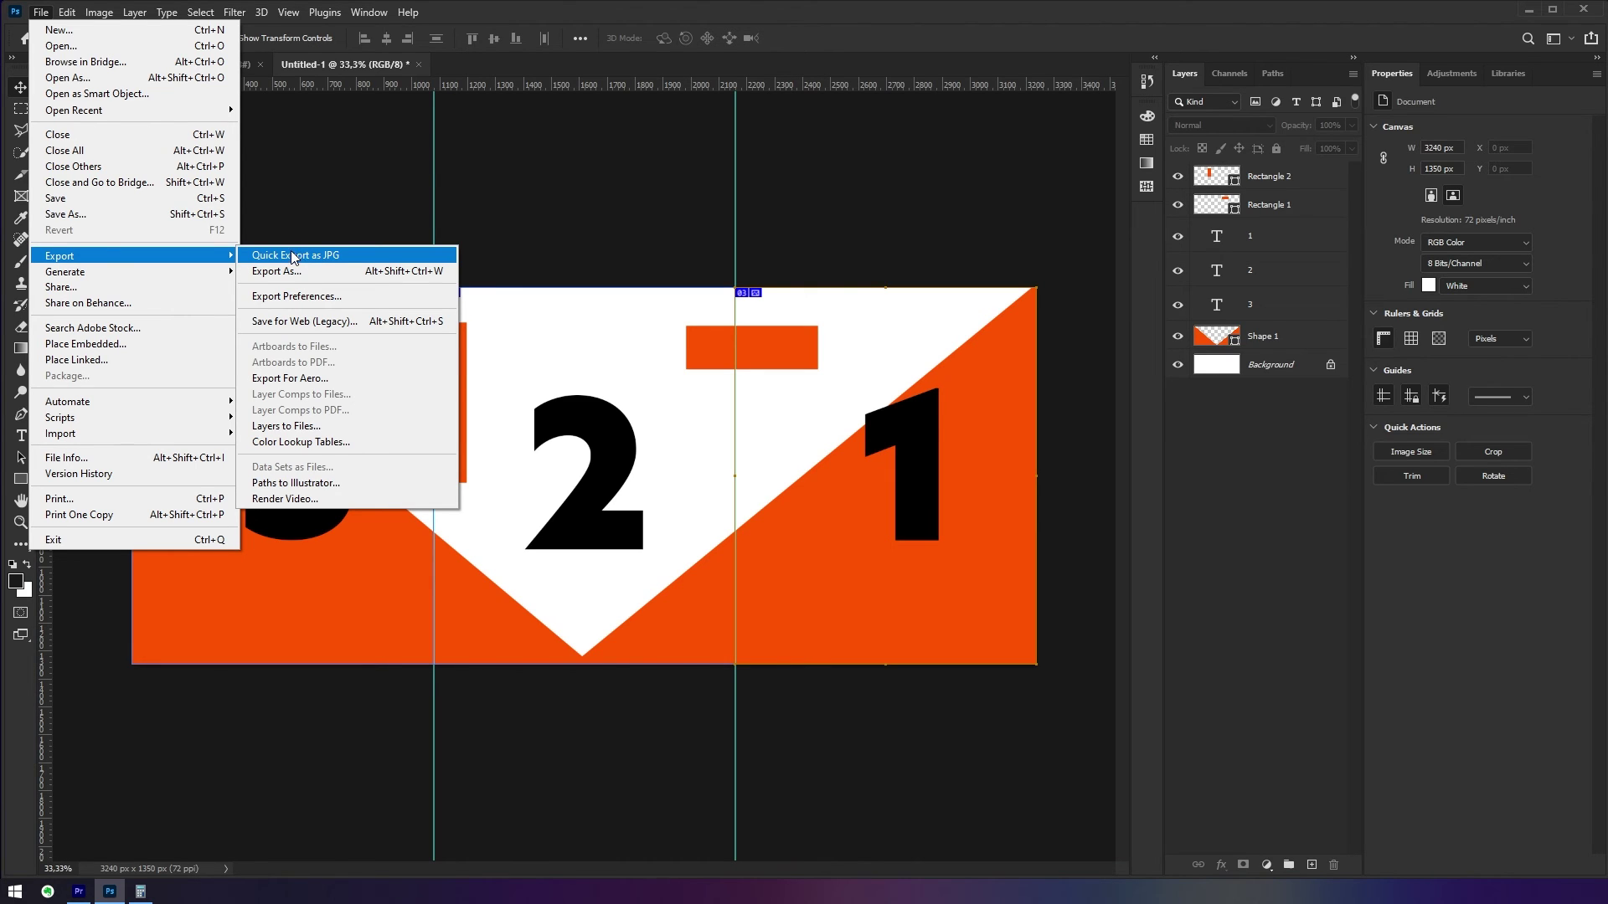
pyautogui.click(315, 322)
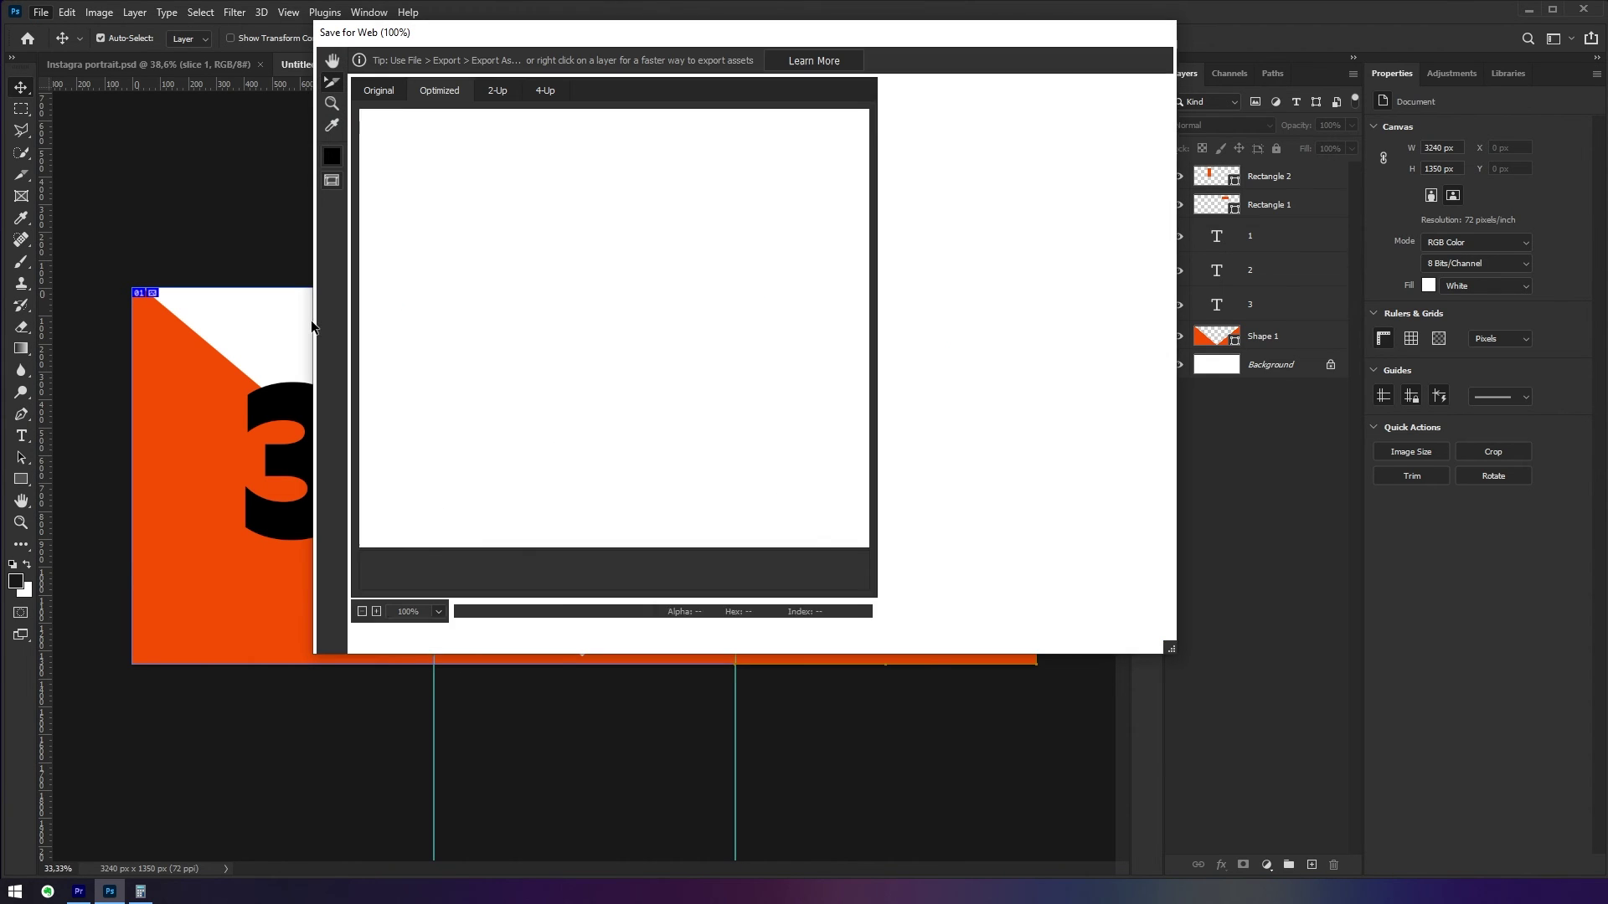
pyautogui.click(362, 611)
pyautogui.click(363, 611)
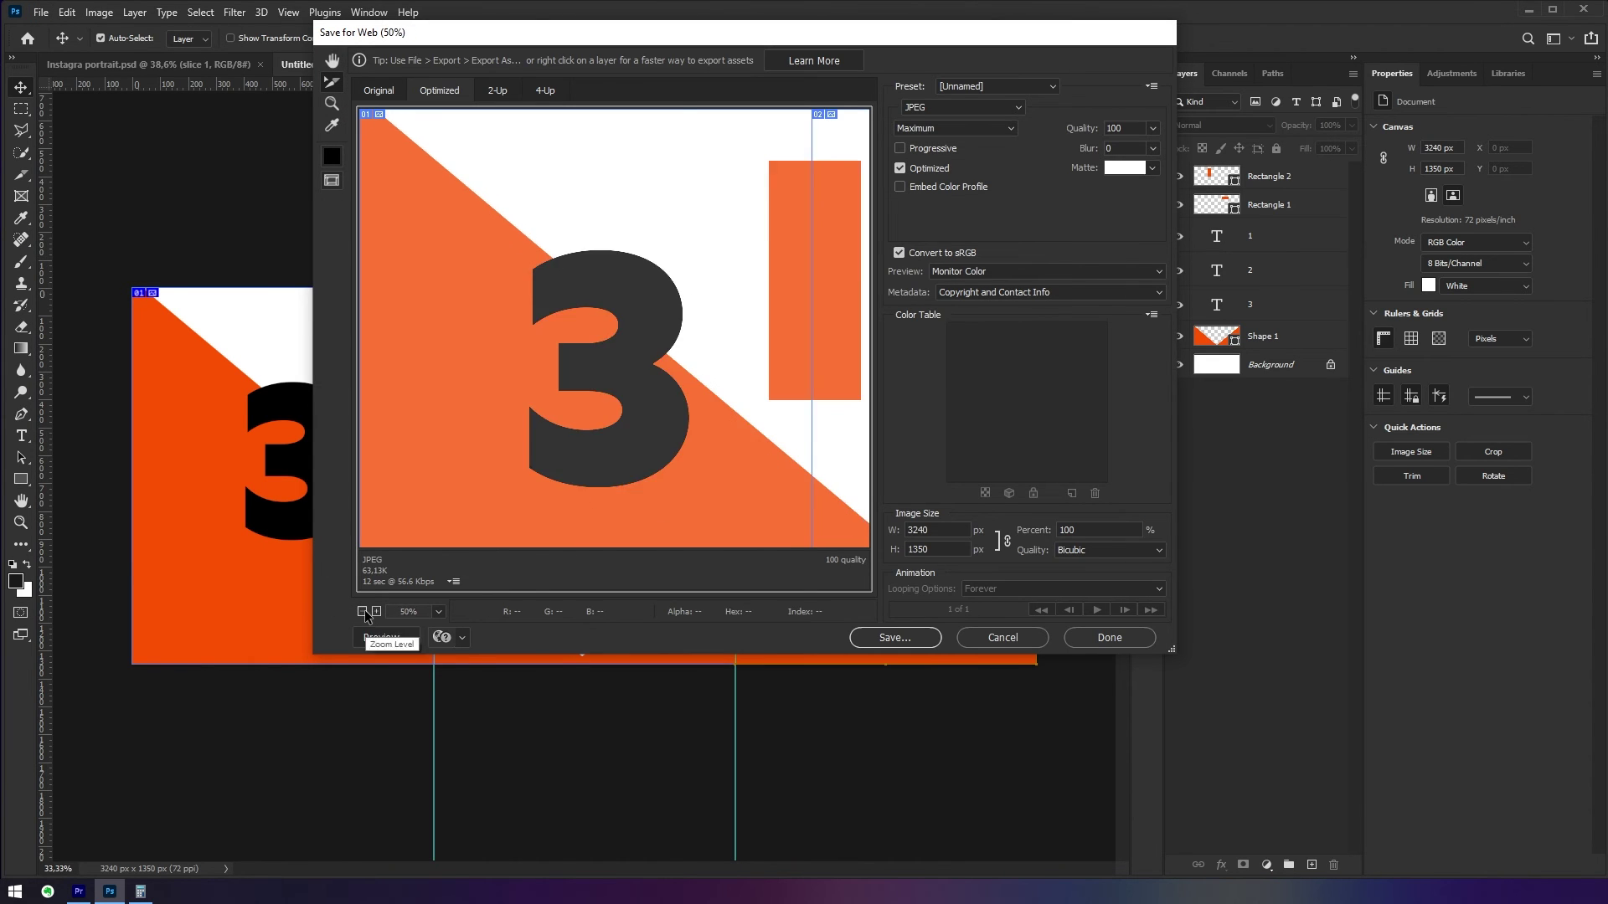
pyautogui.click(363, 612)
pyautogui.click(362, 611)
pyautogui.click(362, 612)
pyautogui.click(363, 611)
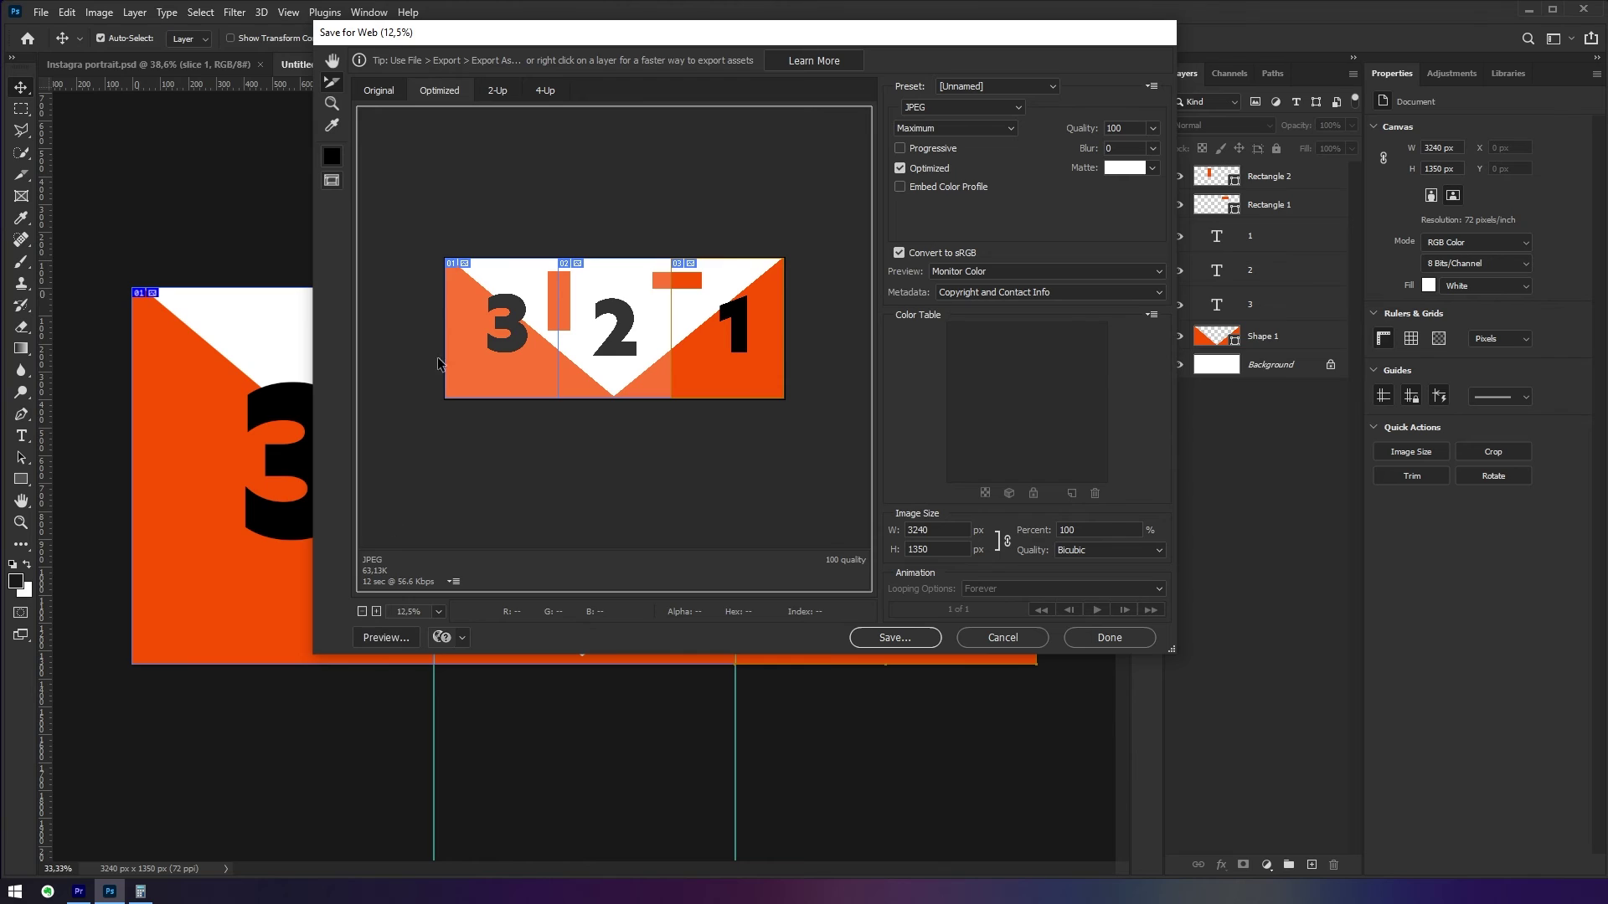
pyautogui.click(376, 611)
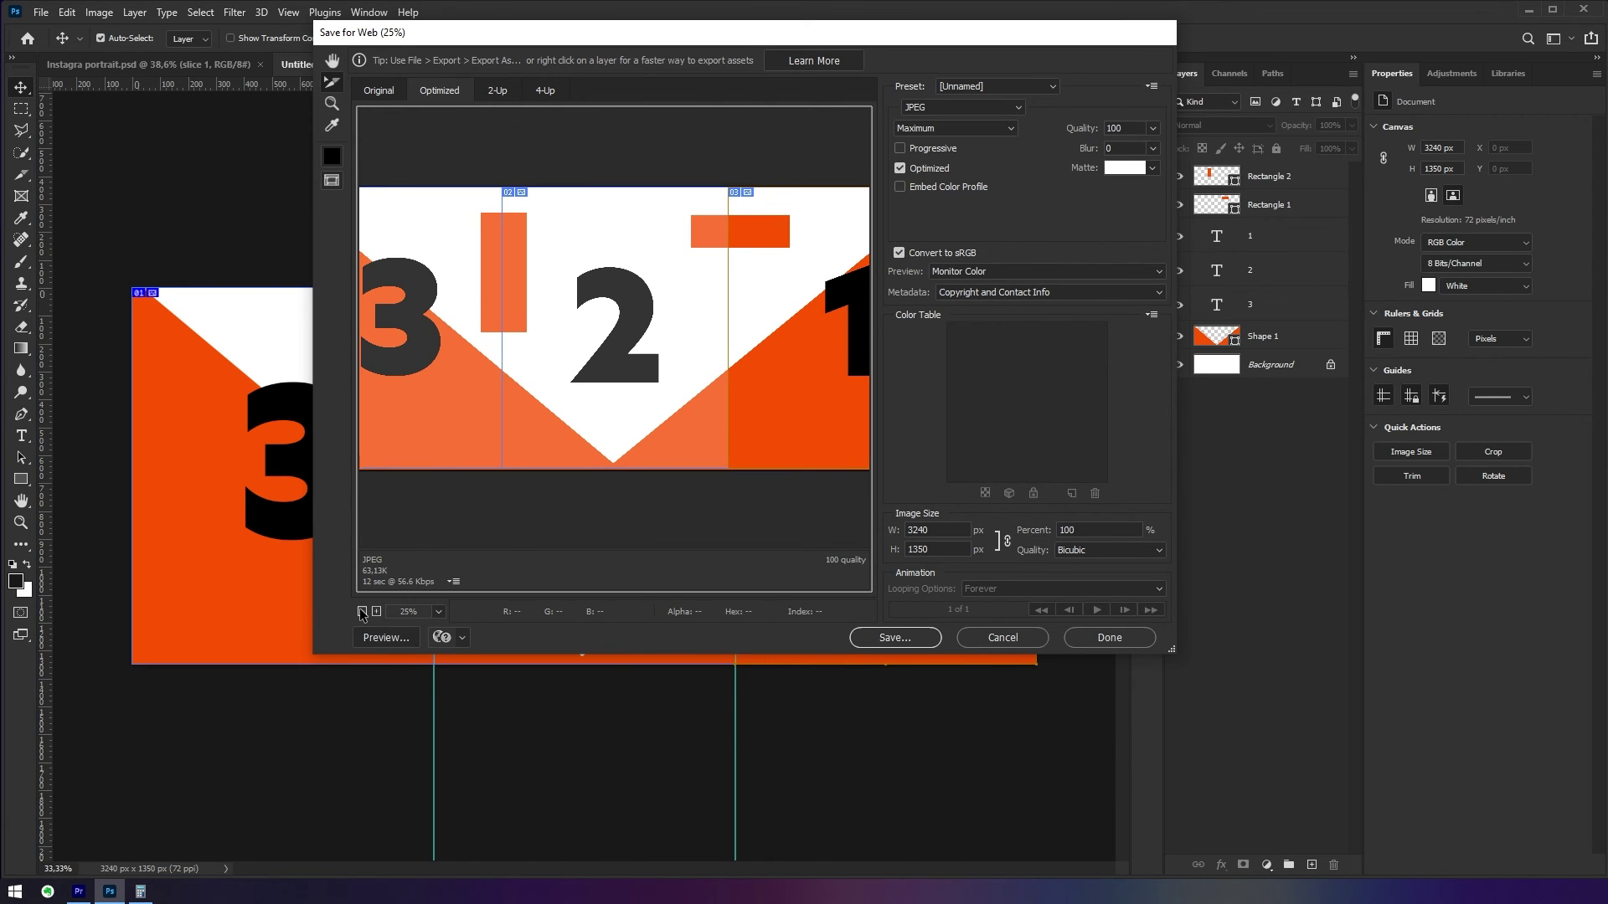
pyautogui.click(363, 612)
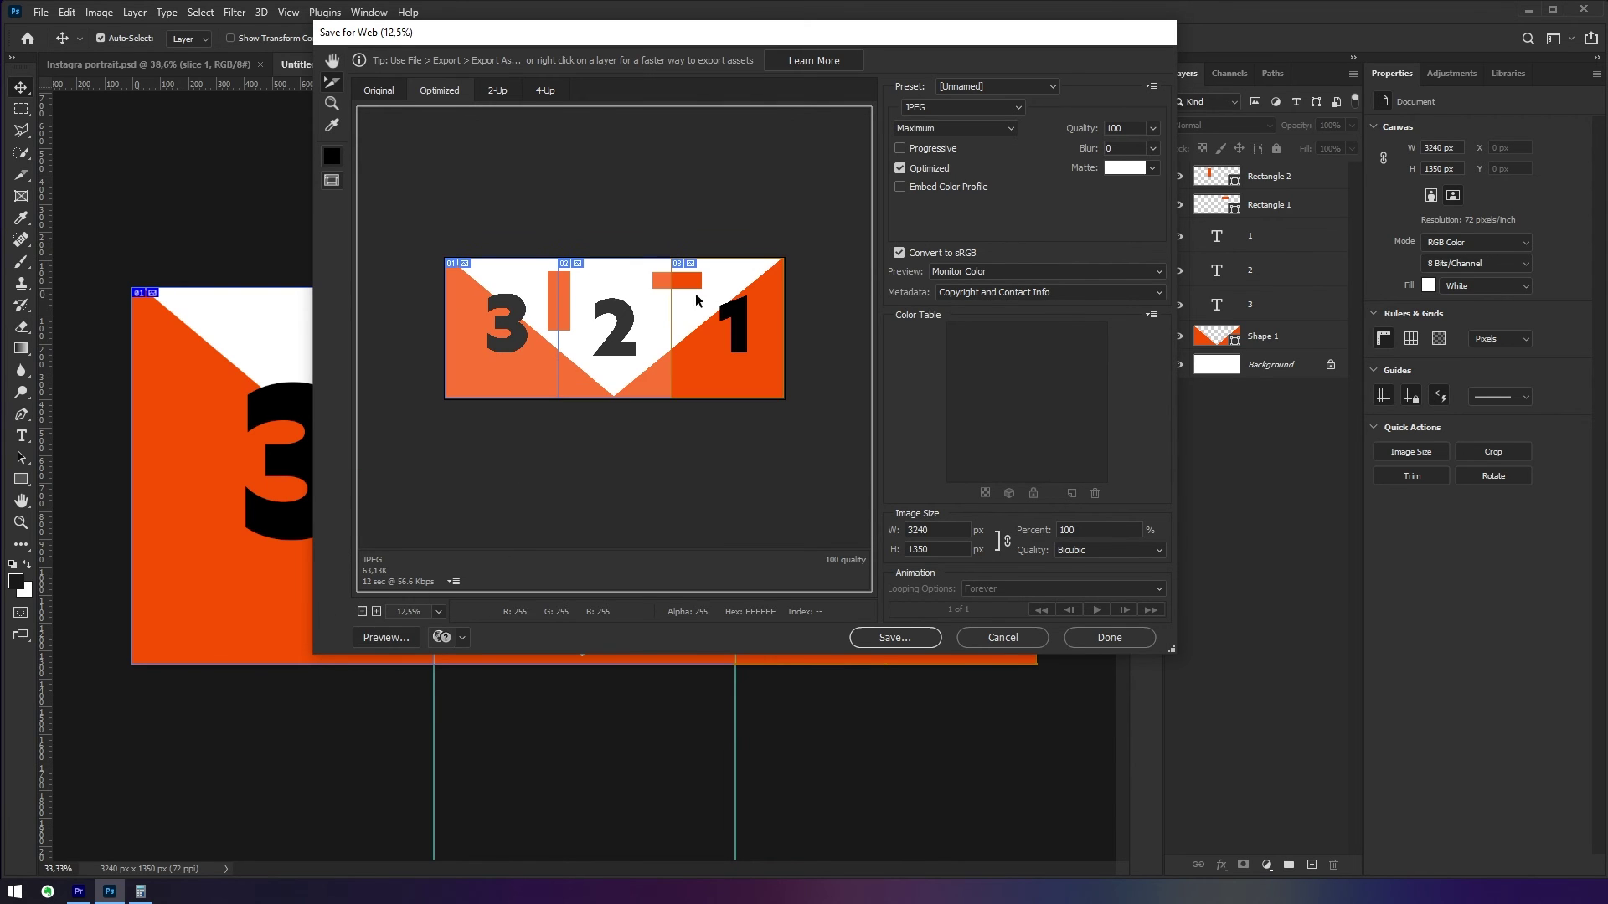
pyautogui.click(893, 639)
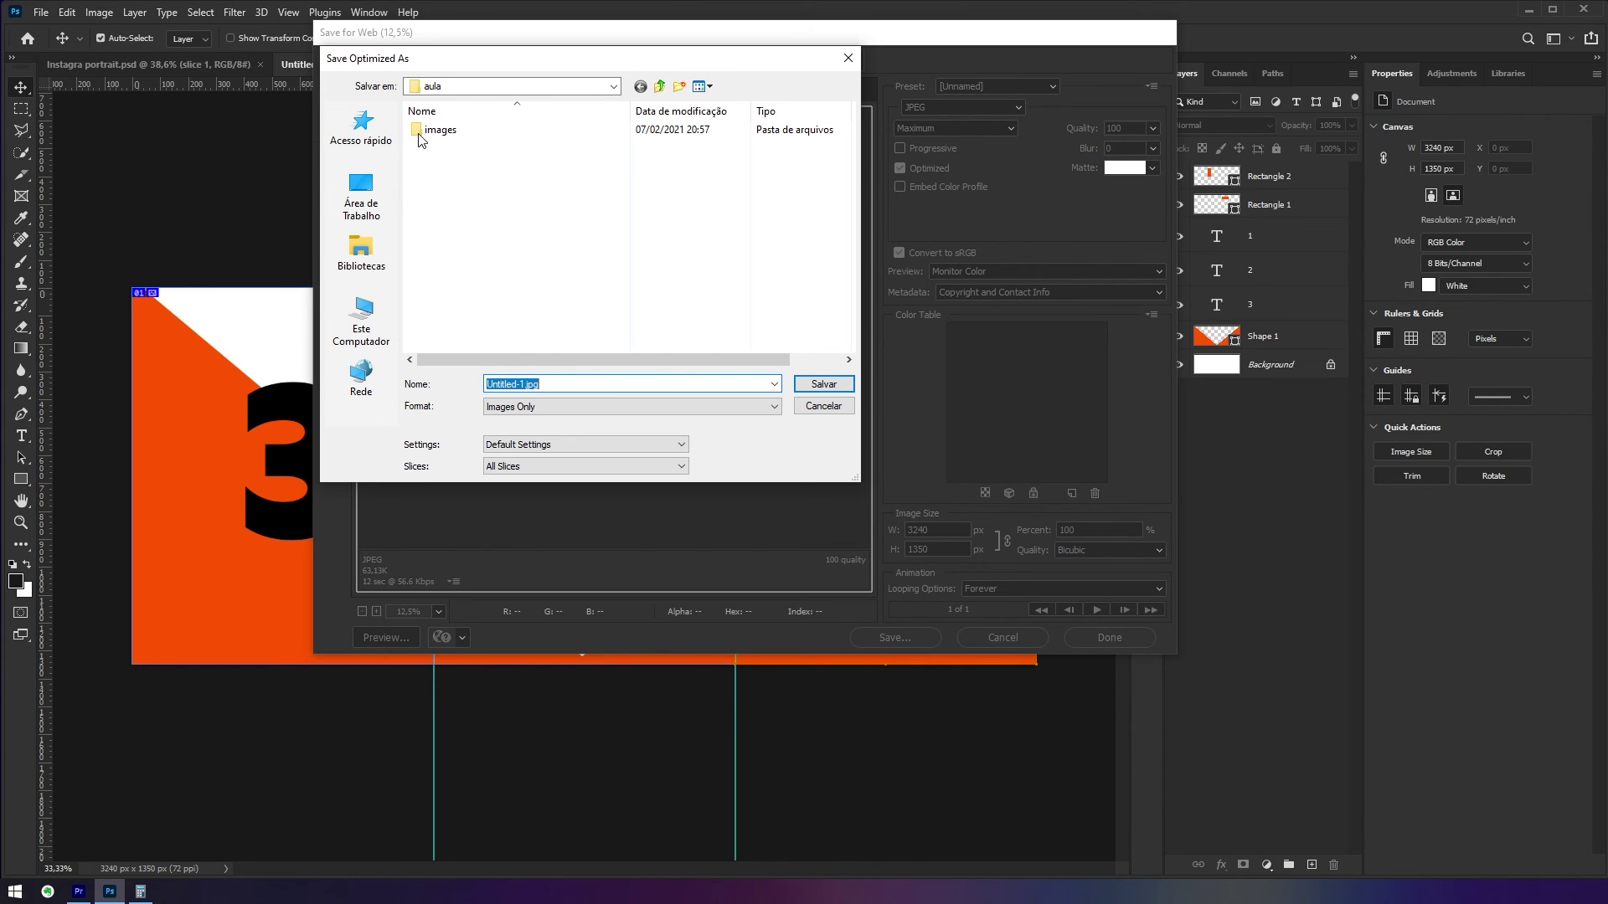
pyautogui.click(833, 389)
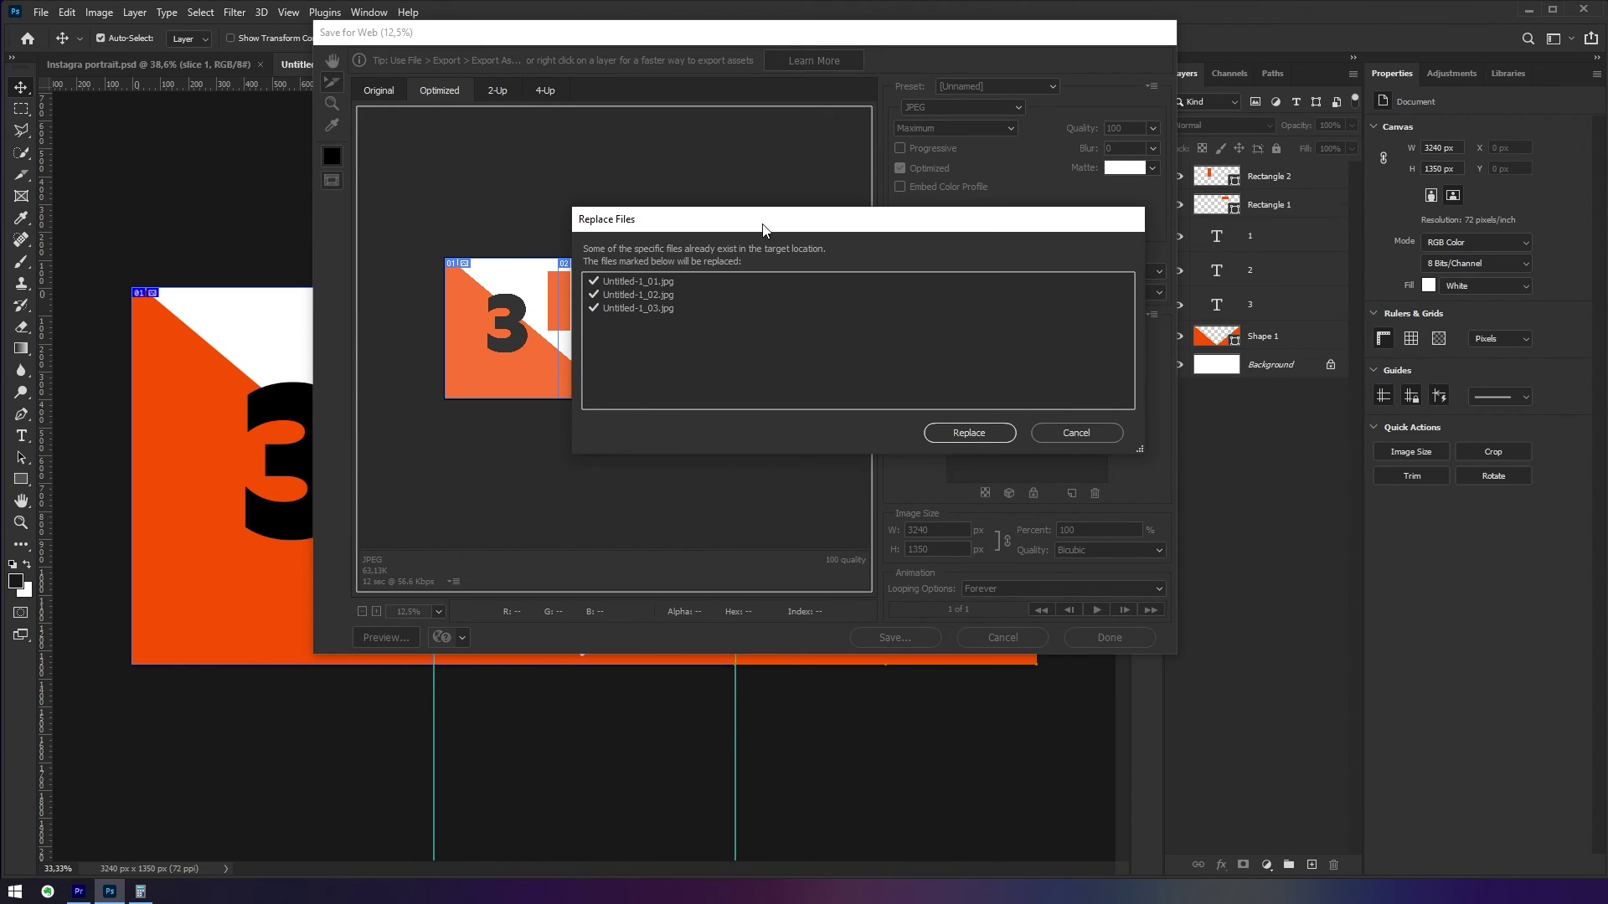
pyautogui.click(961, 433)
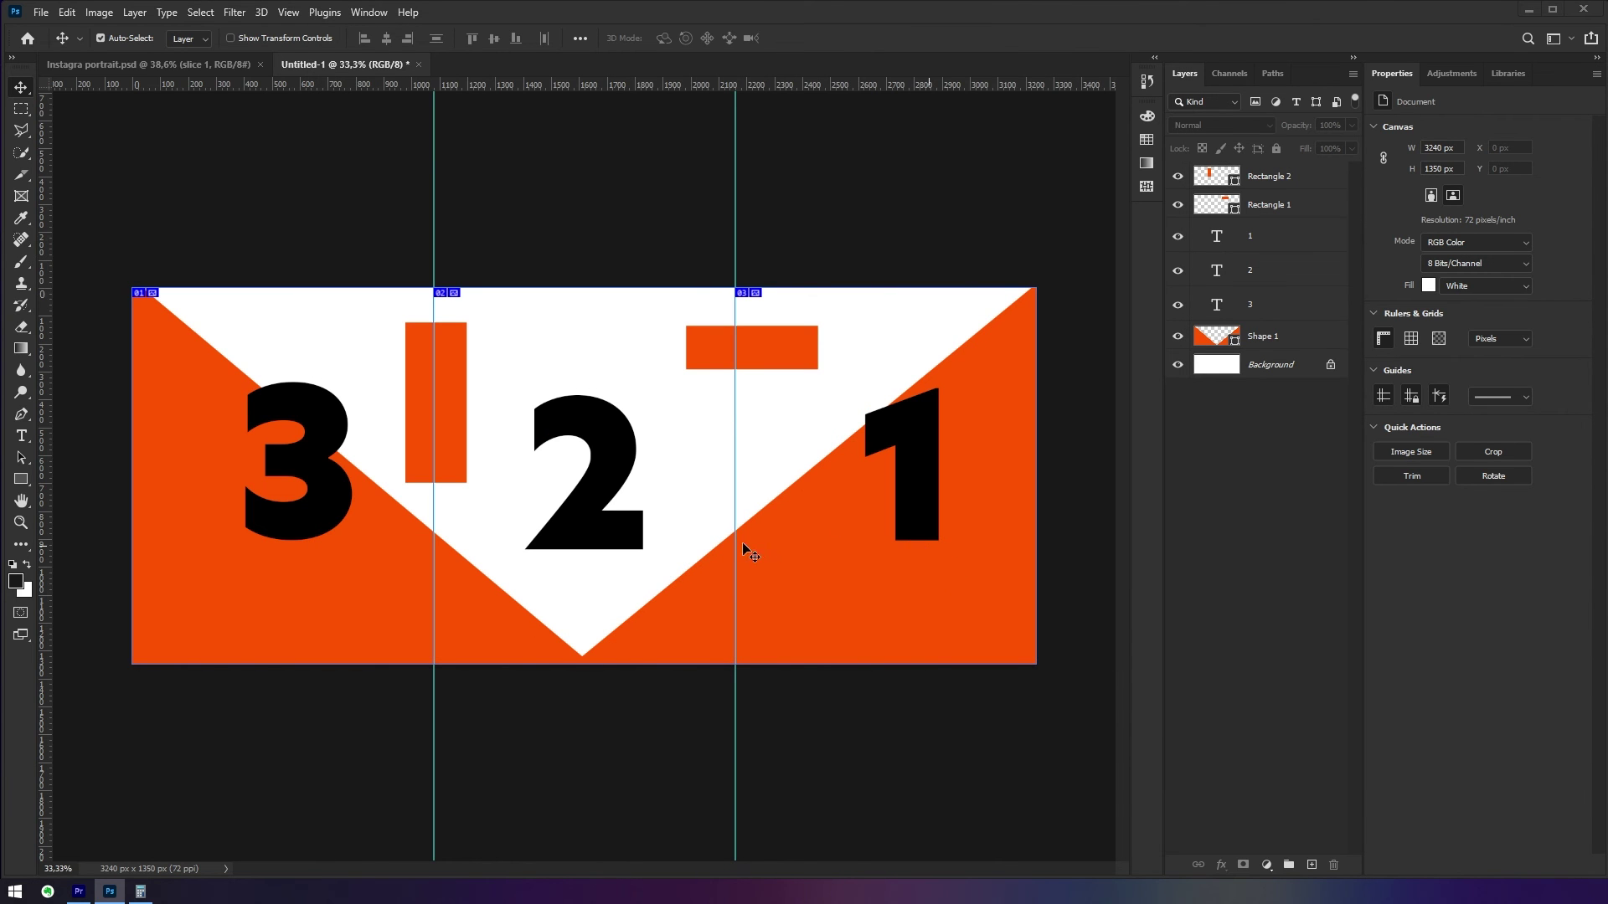
# Step: Switch to File Explorer and open the images folder inside aula on the desktop, with its window beside the carousel
pyautogui.press('super+e')
pyautogui.click(1339, 283)
pyautogui.moveTo(1403, 102); pyautogui.dragTo(361, 85)
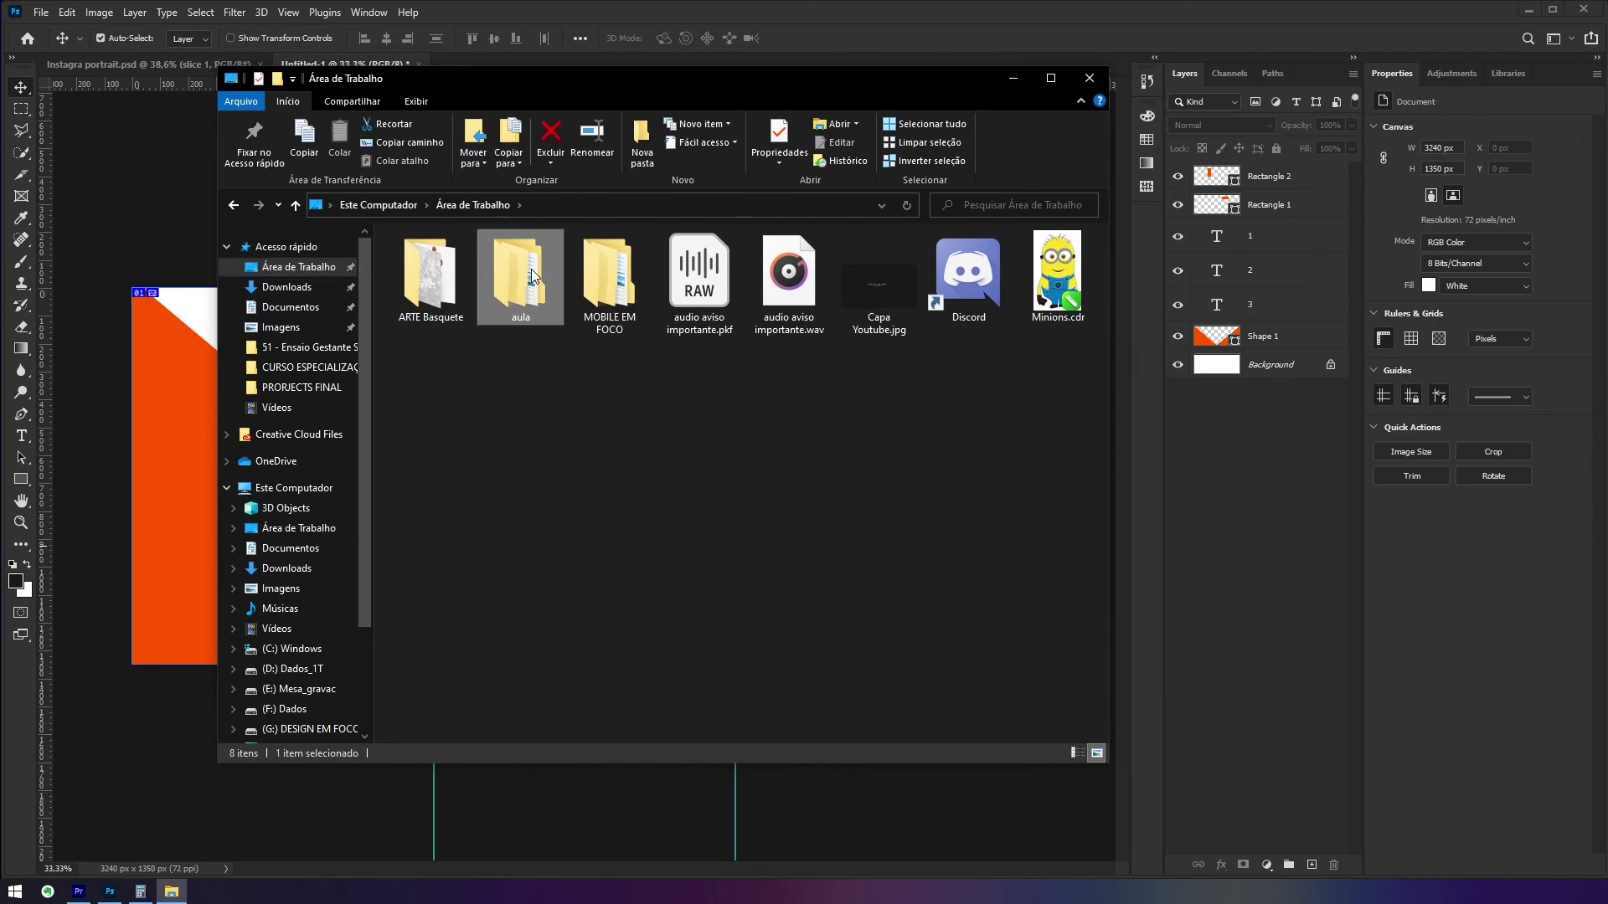
pyautogui.doubleClick(503, 277)
pyautogui.doubleClick(430, 263)
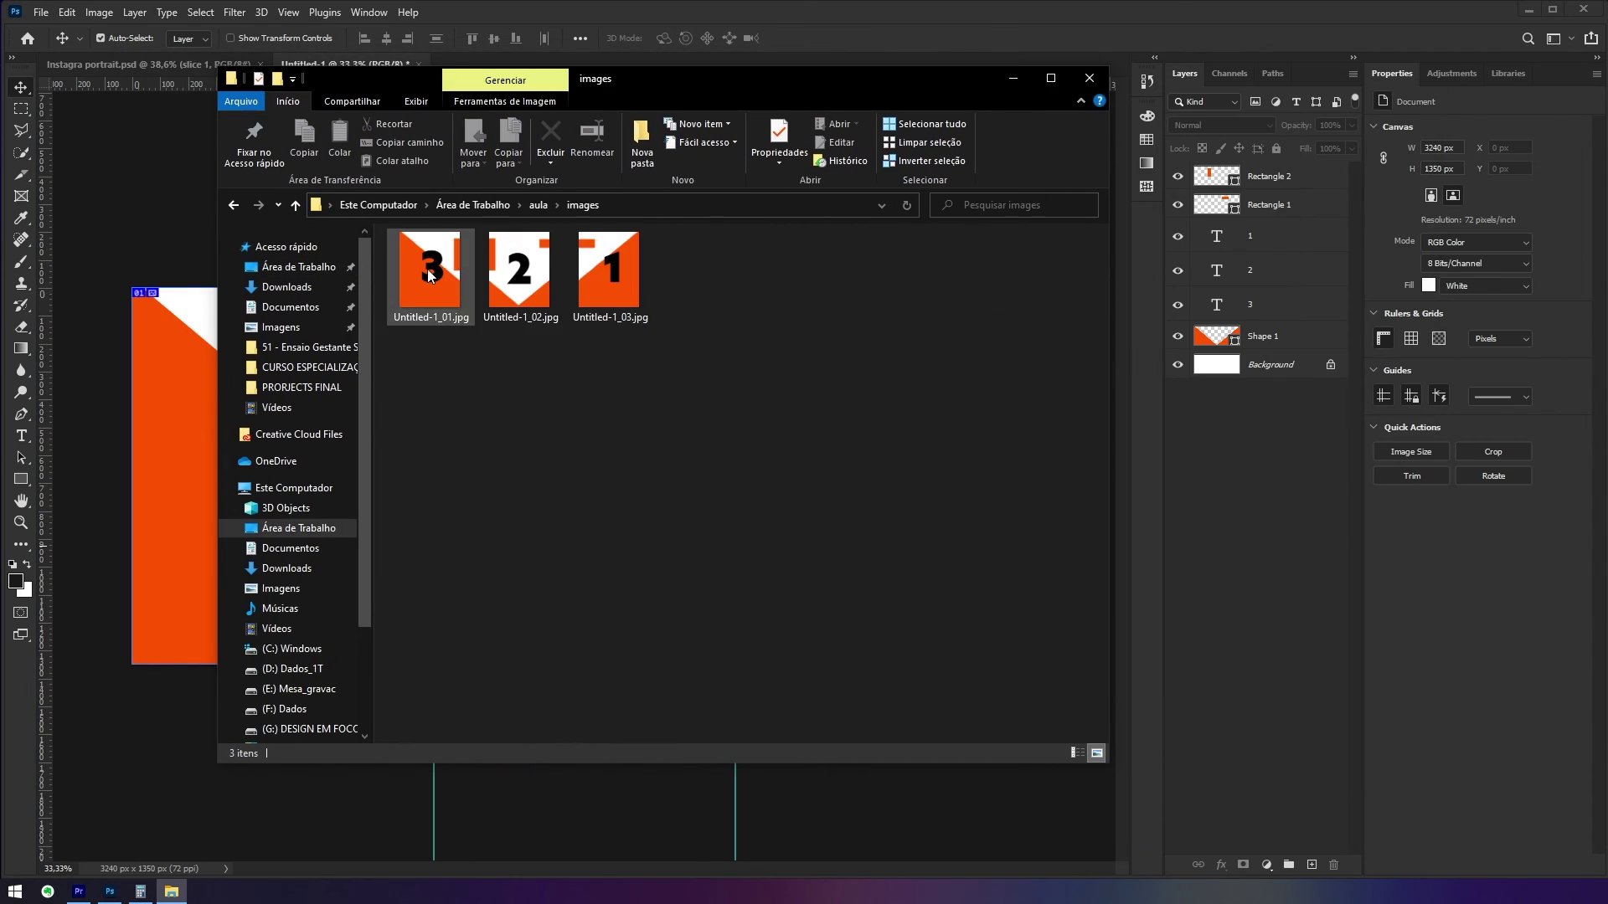
pyautogui.moveTo(560, 97); pyautogui.dragTo(1205, 120)
pyautogui.click(725, 693)
pyautogui.click(670, 662)
pyautogui.click(580, 665)
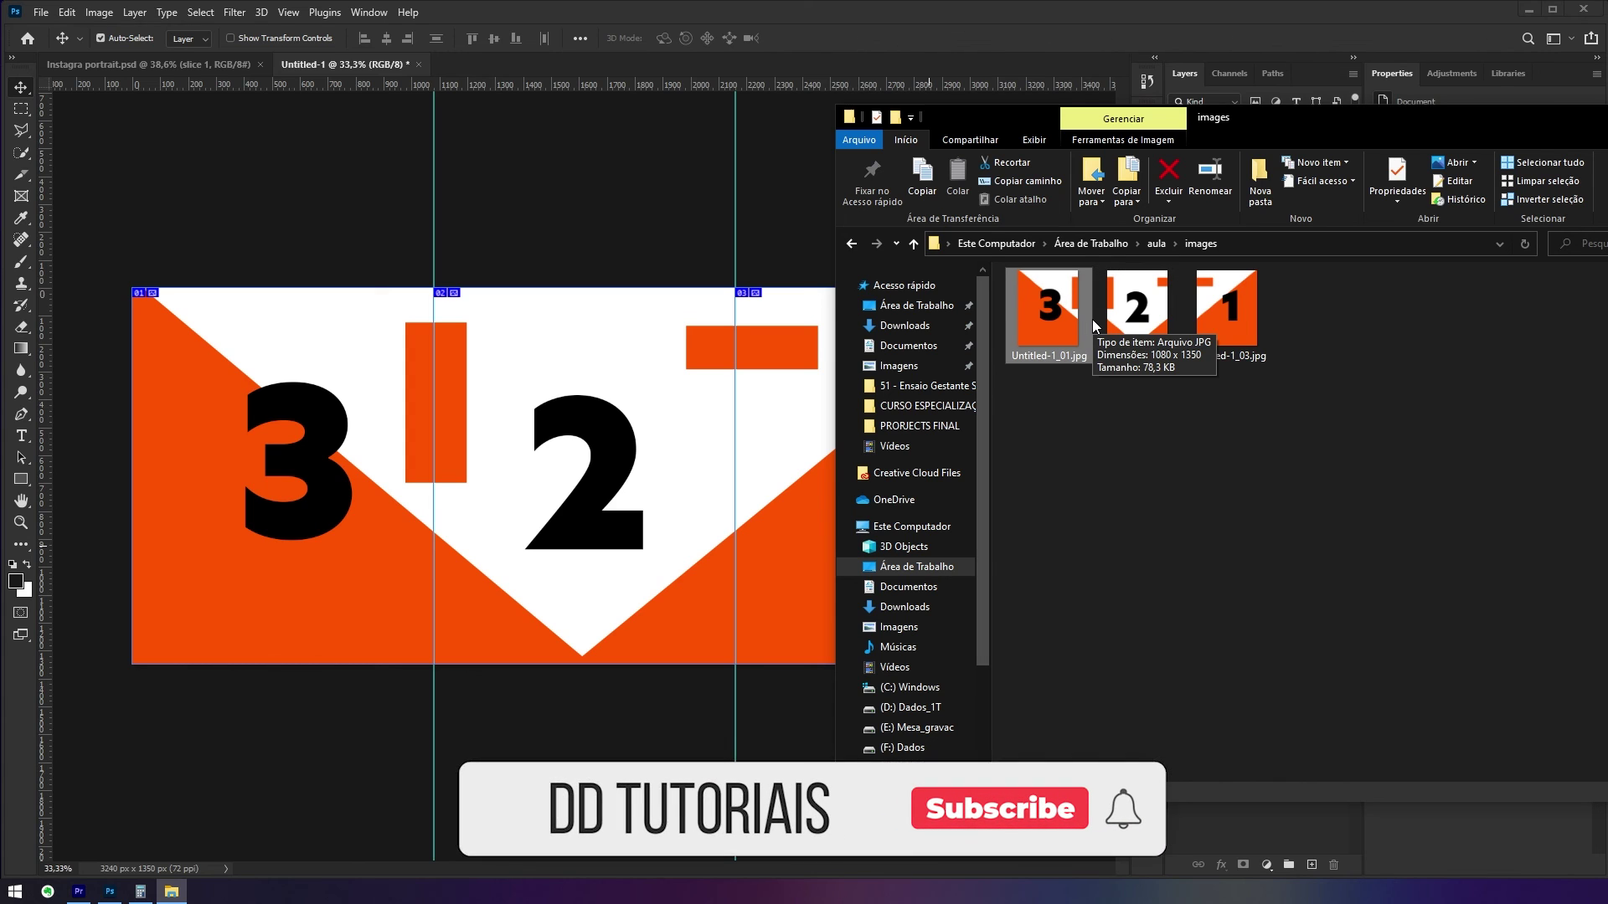
# Step: Enlarge the thumbnails and examine the three exported slices for their dimensions and how the shapes continue between them
pyautogui.click(1254, 328)
pyautogui.keyDown('ctrl'); pyautogui.scroll(3, 1255, 328); pyautogui.keyUp('ctrl')
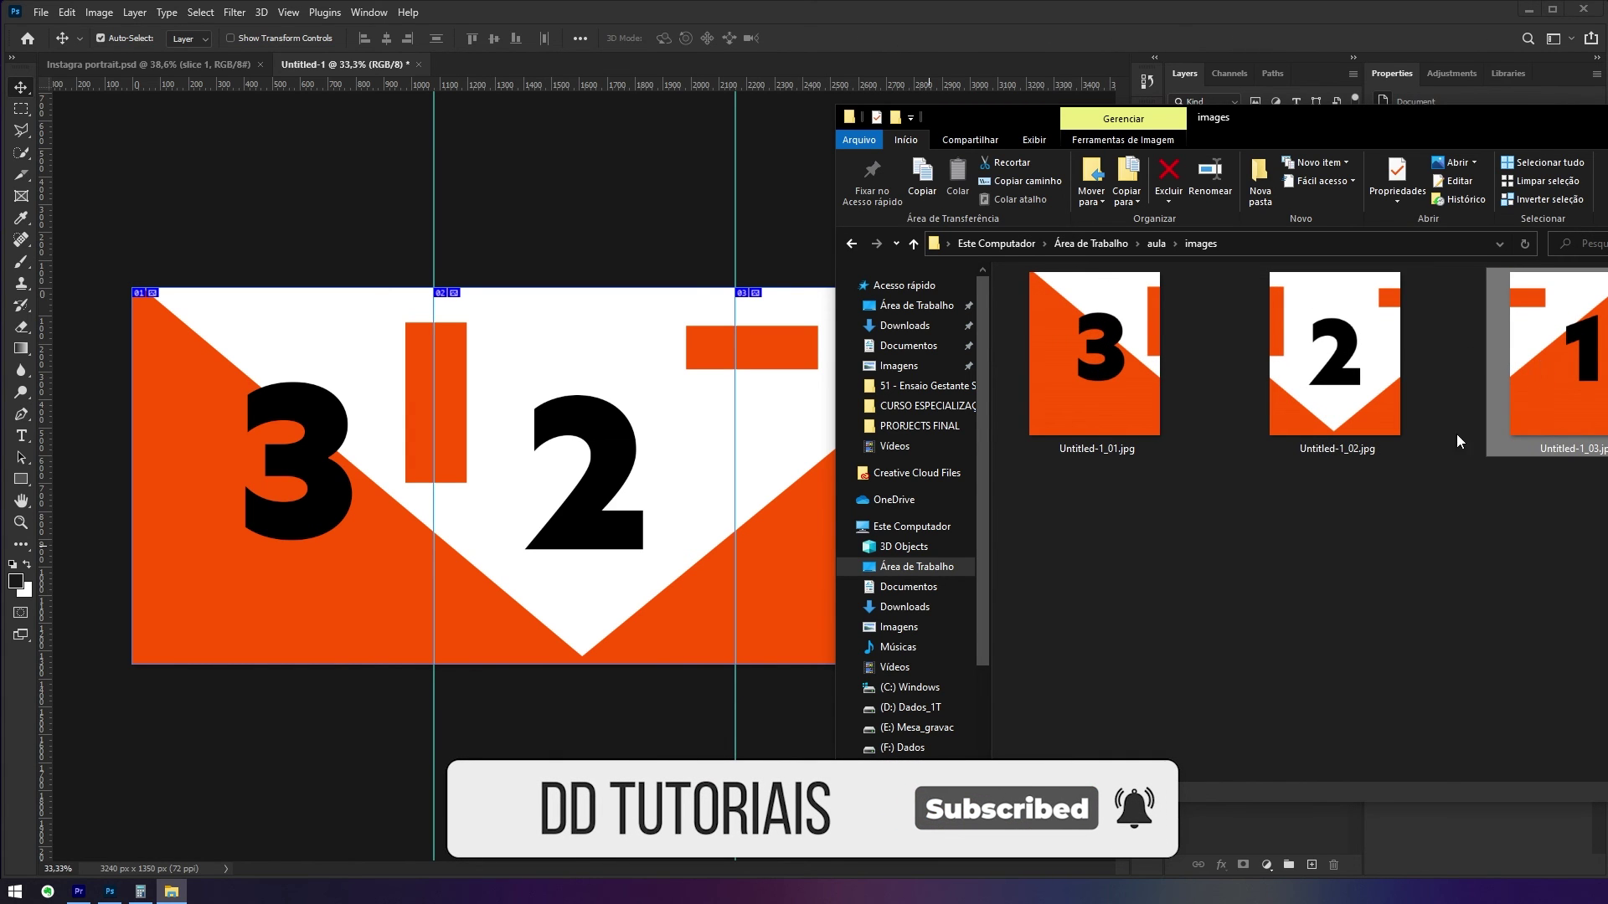
pyautogui.click(1386, 419)
pyautogui.click(1064, 370)
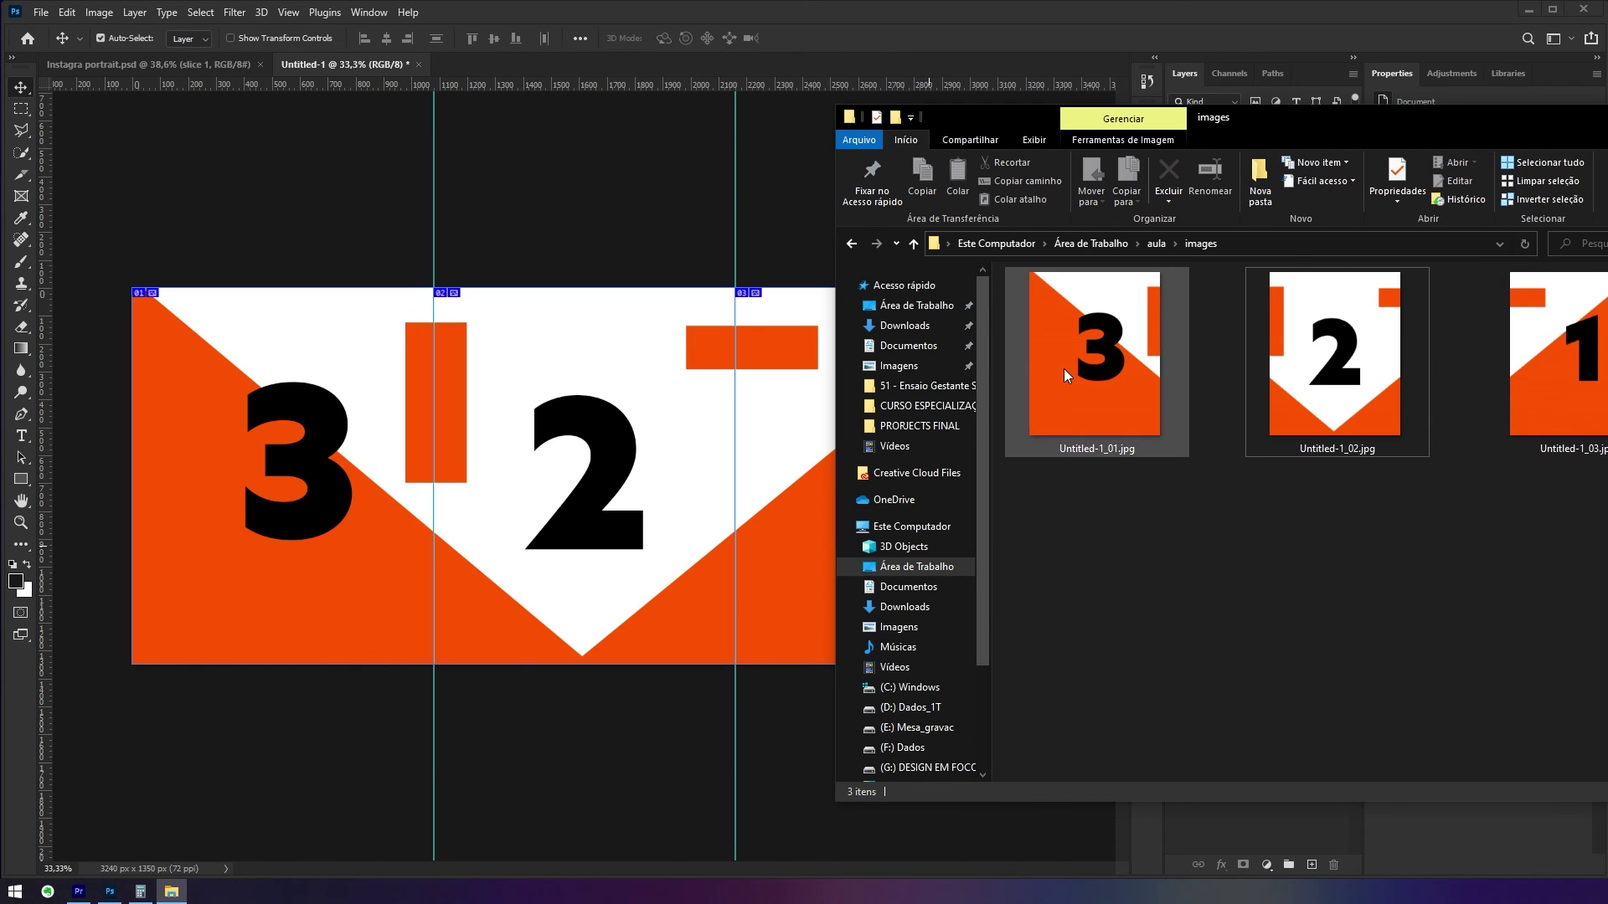
pyautogui.press('End')
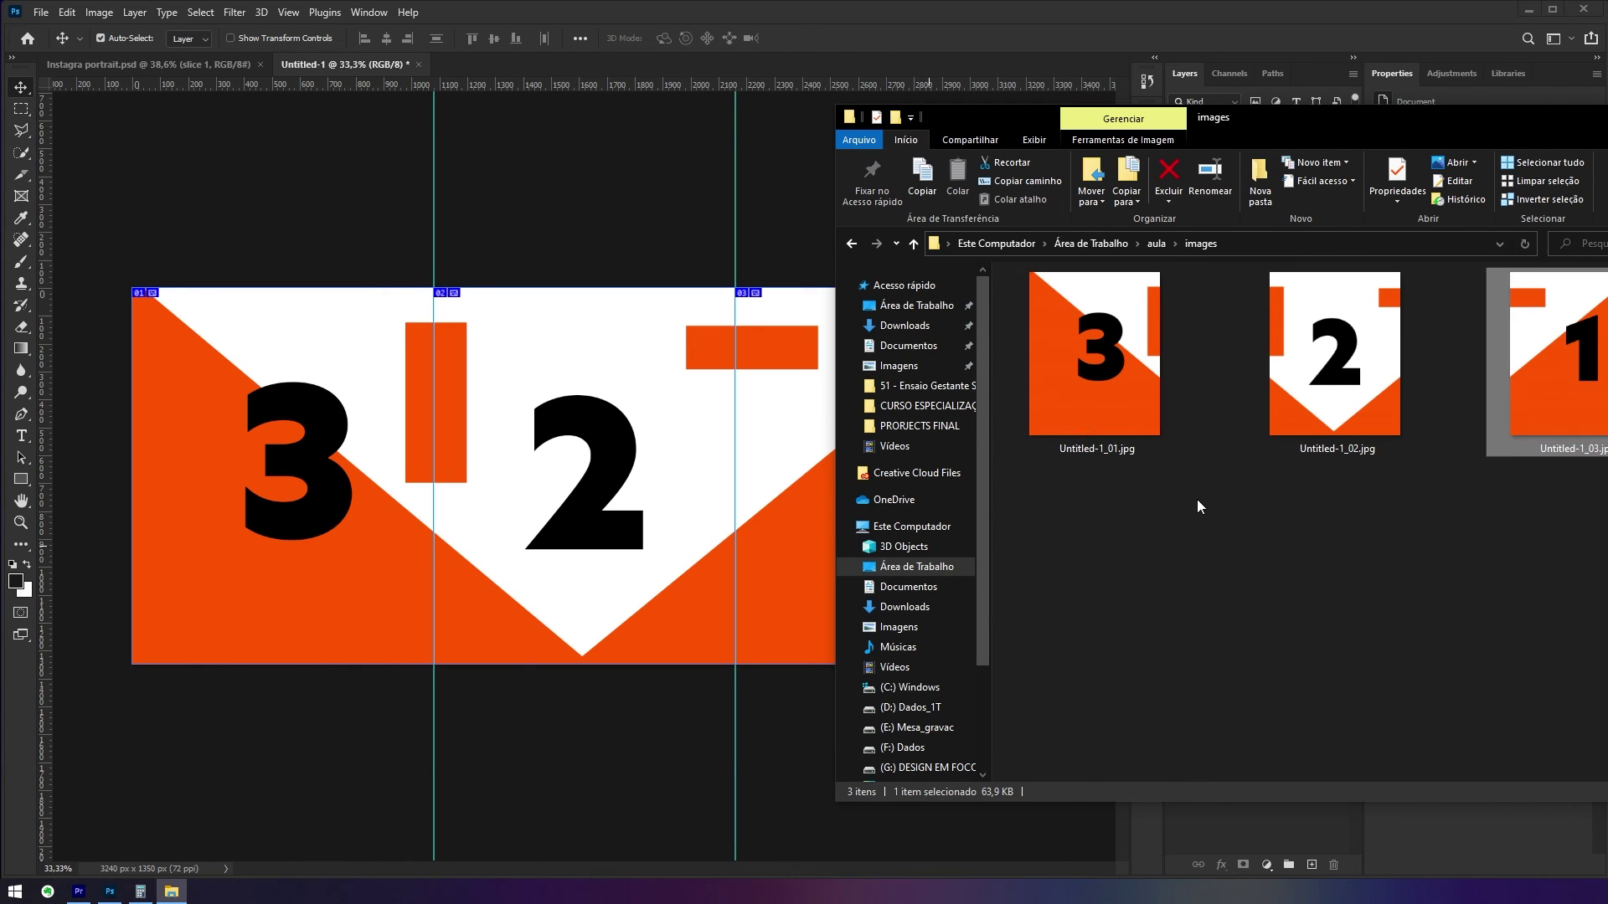
pyautogui.click(1173, 543)
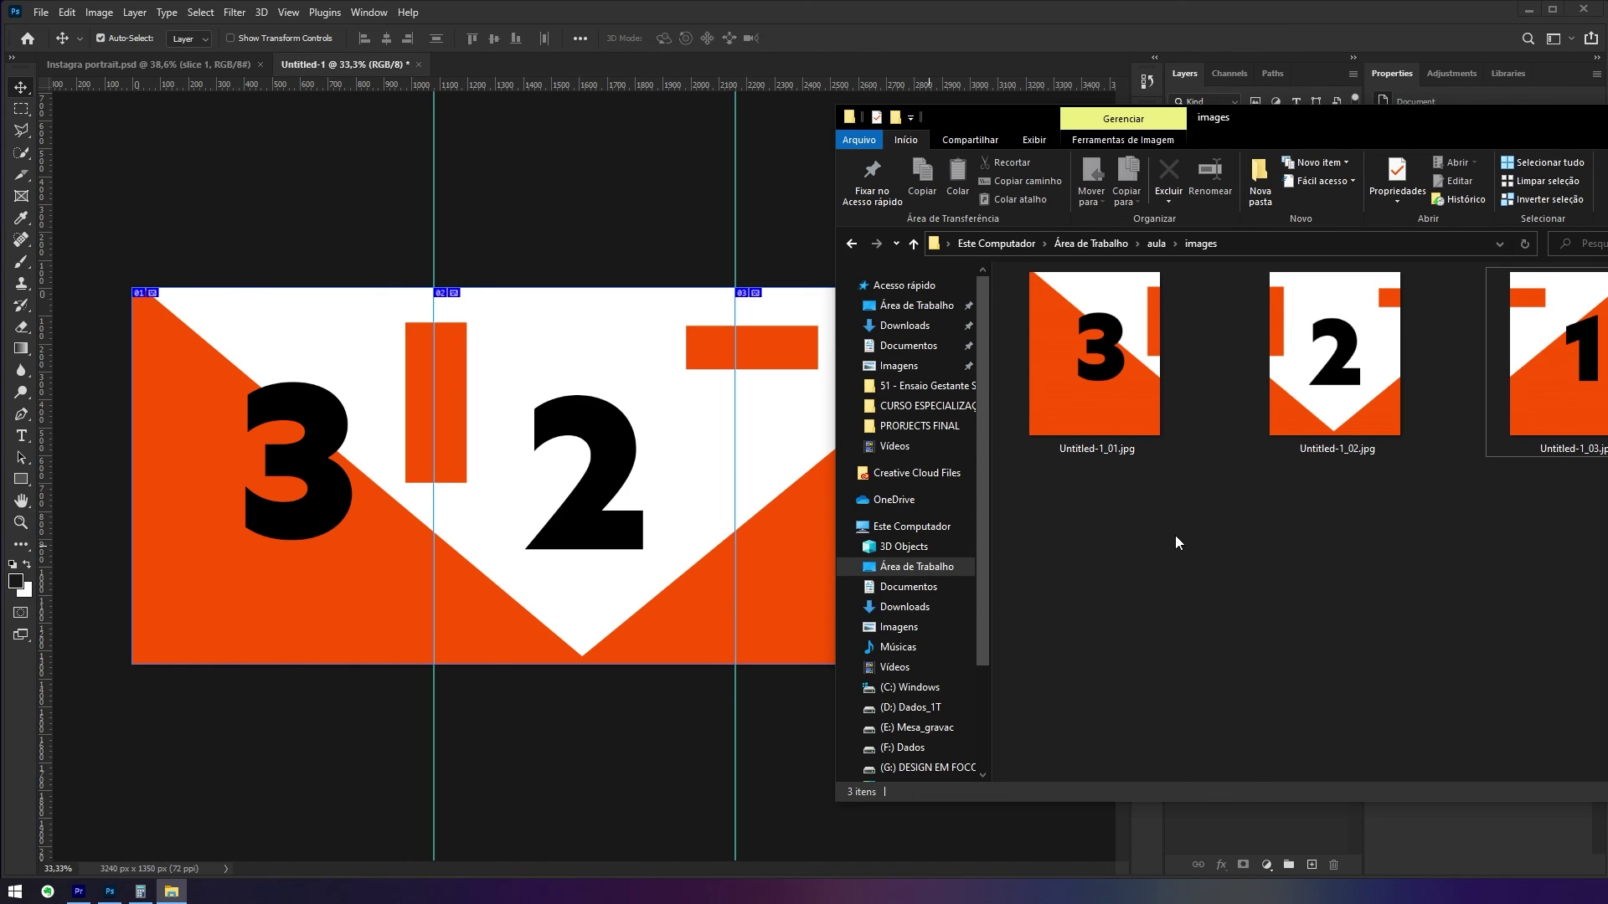
pyautogui.click(1106, 370)
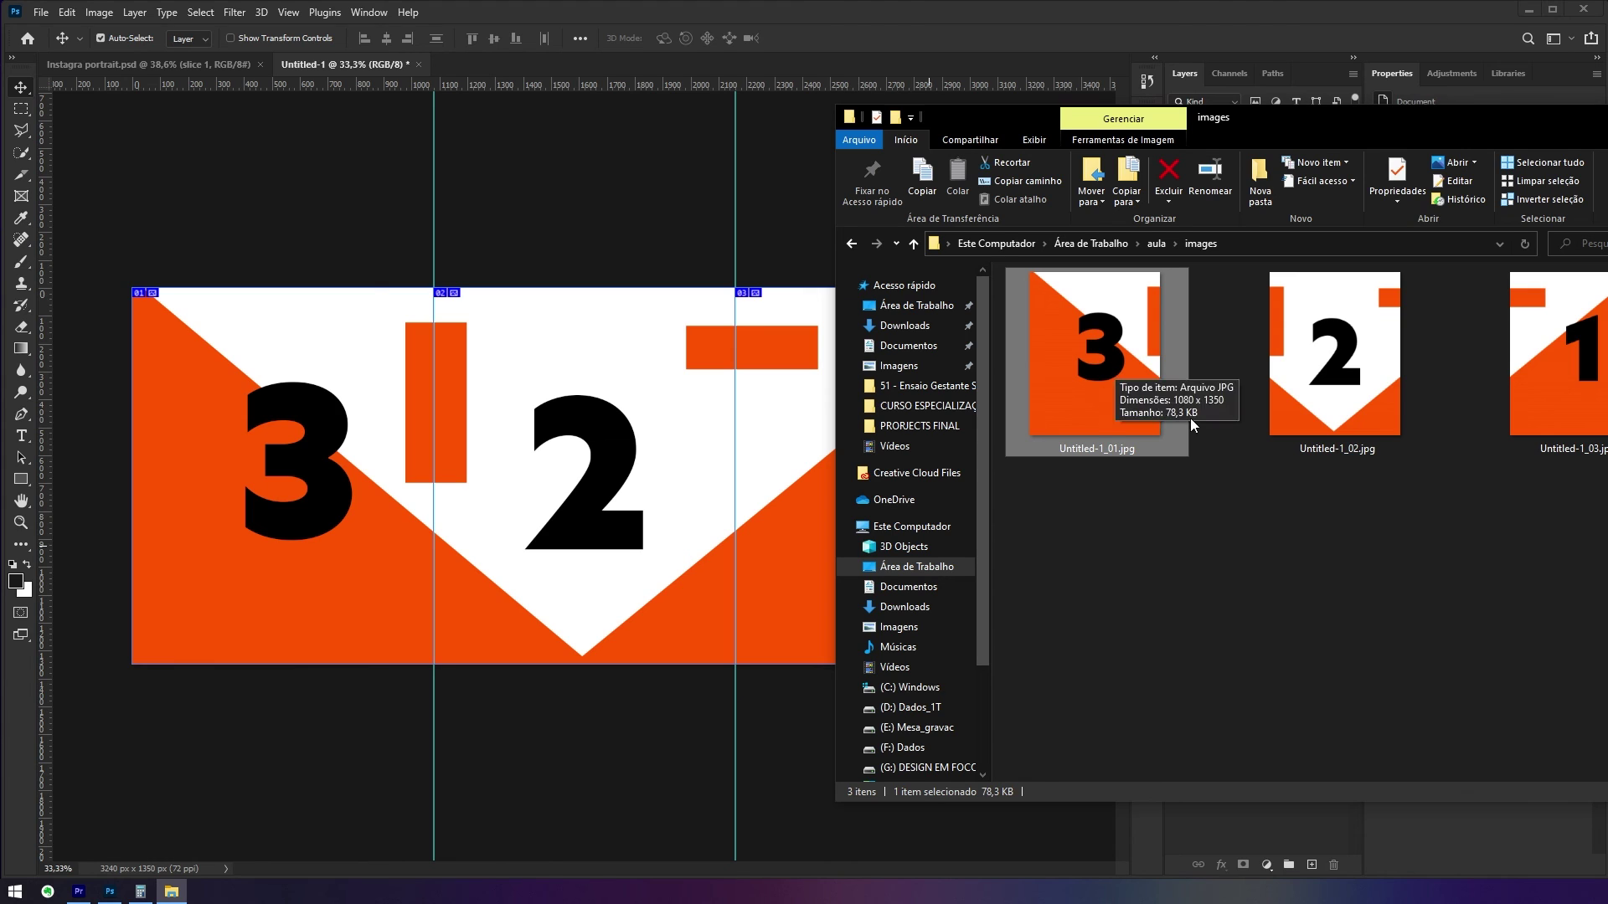
pyautogui.click(1382, 364)
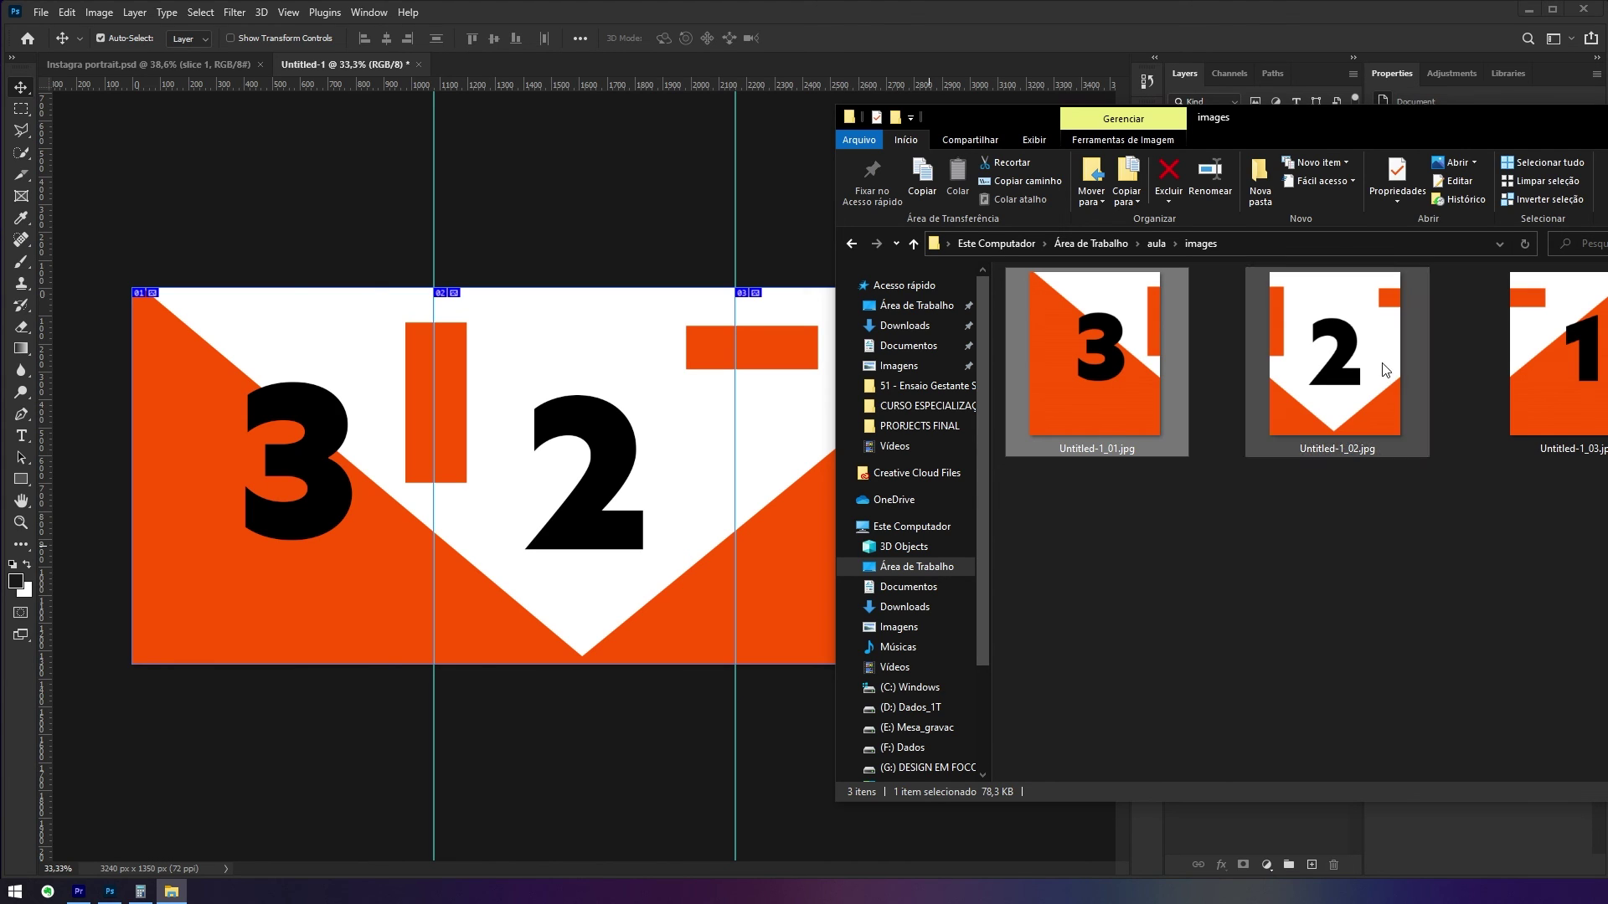
pyautogui.click(1585, 372)
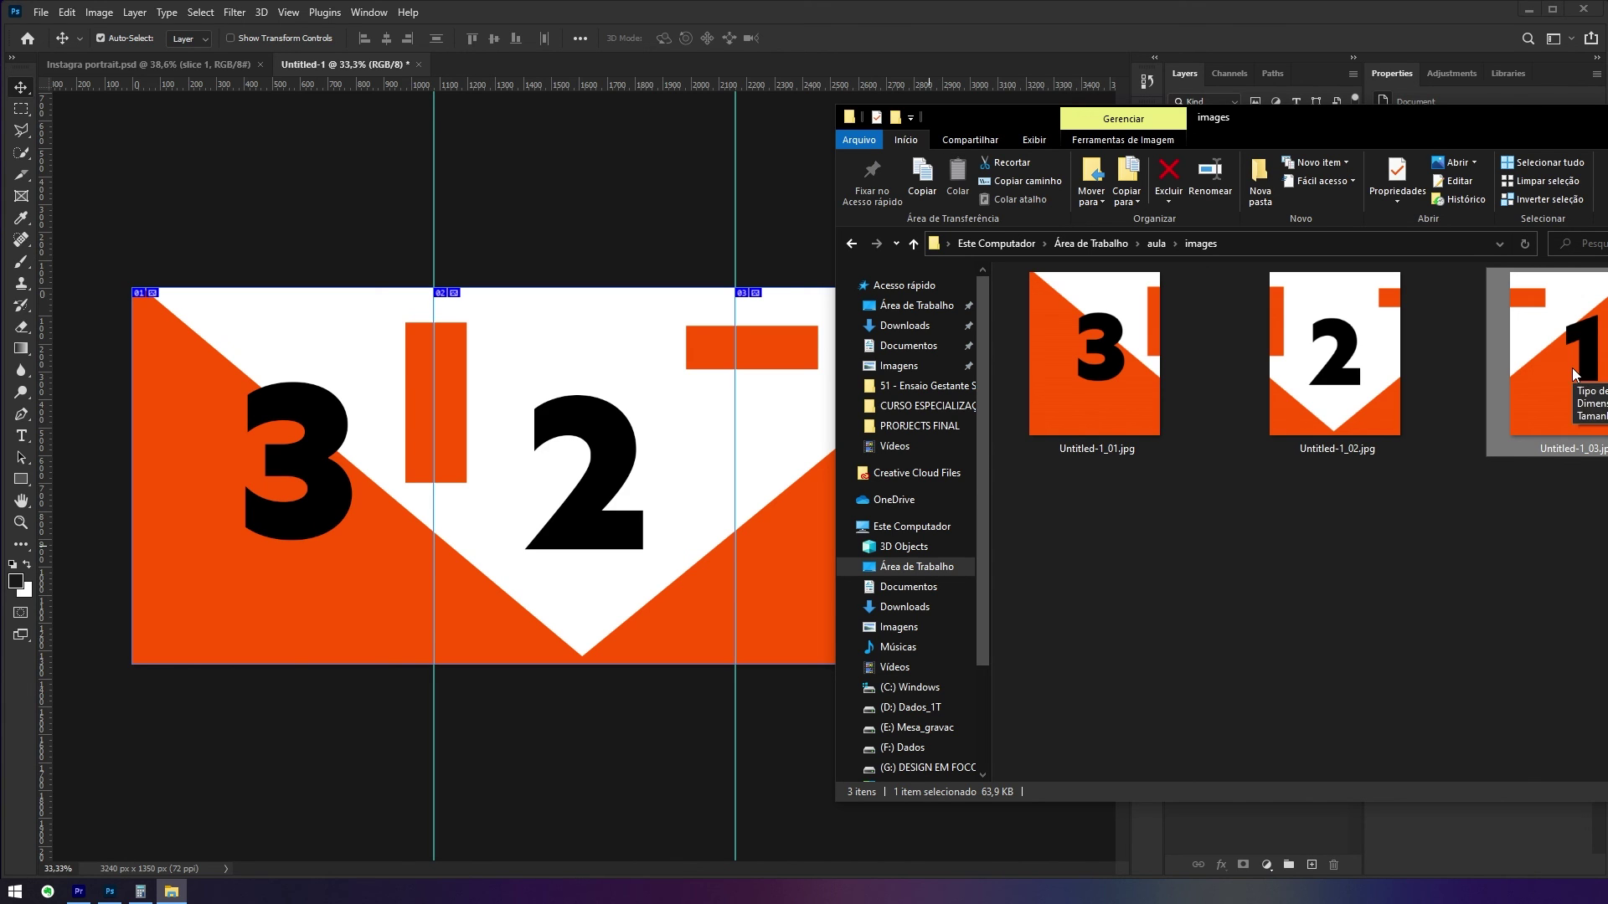
# Step: Close the images folder window and switch to the Instagra portrait.psd document in Photoshop
pyautogui.moveTo(1428, 124); pyautogui.dragTo(1607, 130)
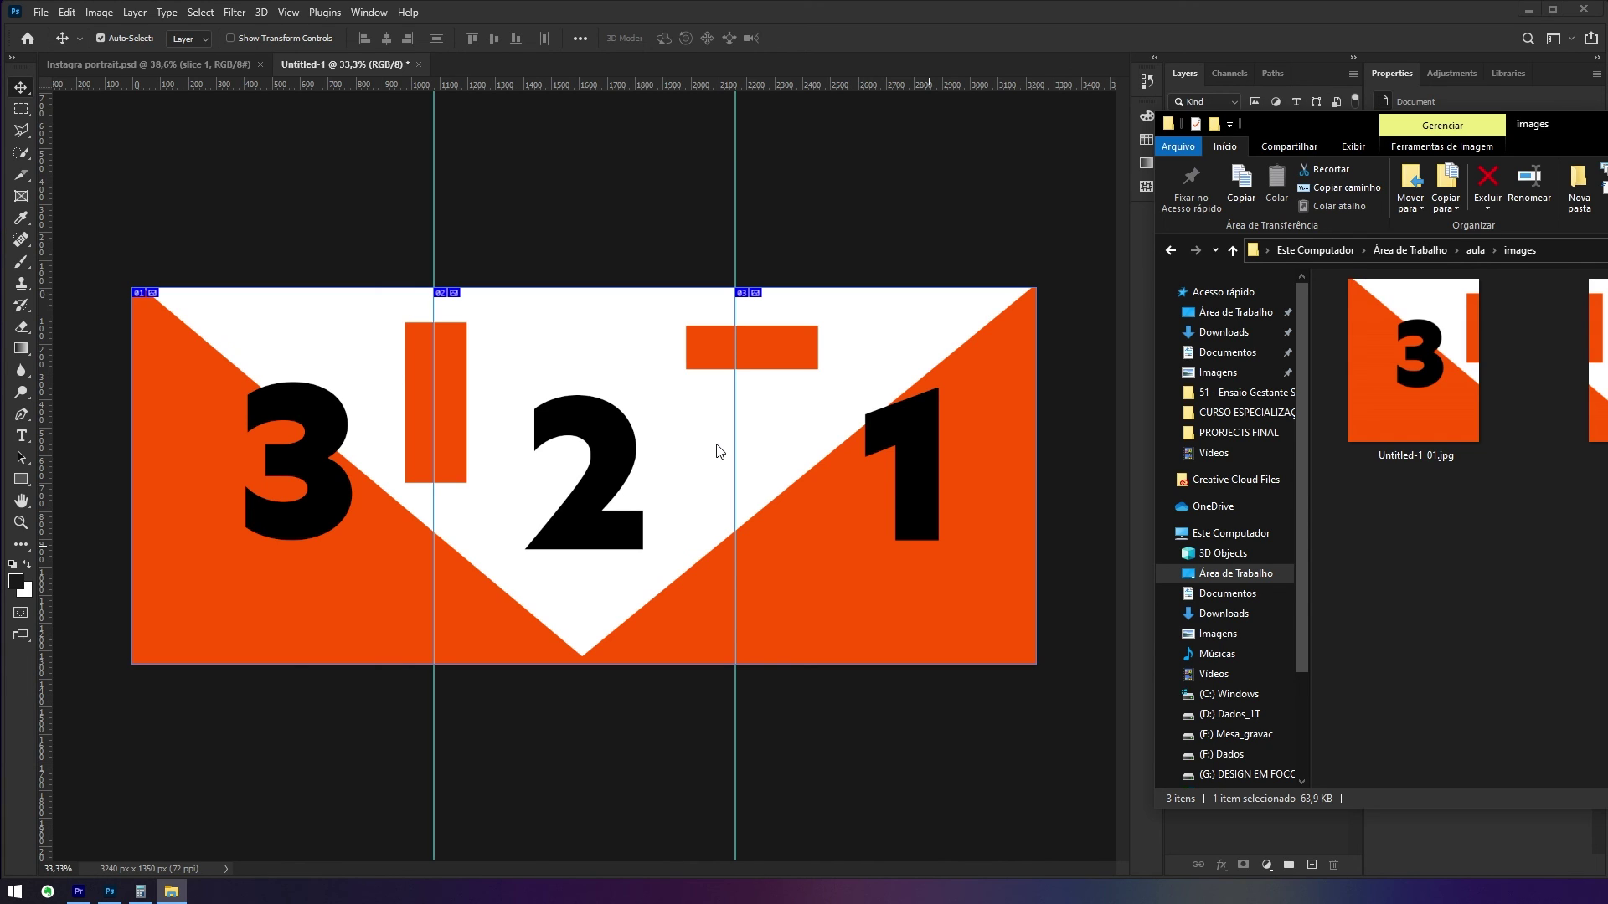
pyautogui.moveTo(1606, 122); pyautogui.dragTo(847, 97)
pyautogui.click(1259, 97)
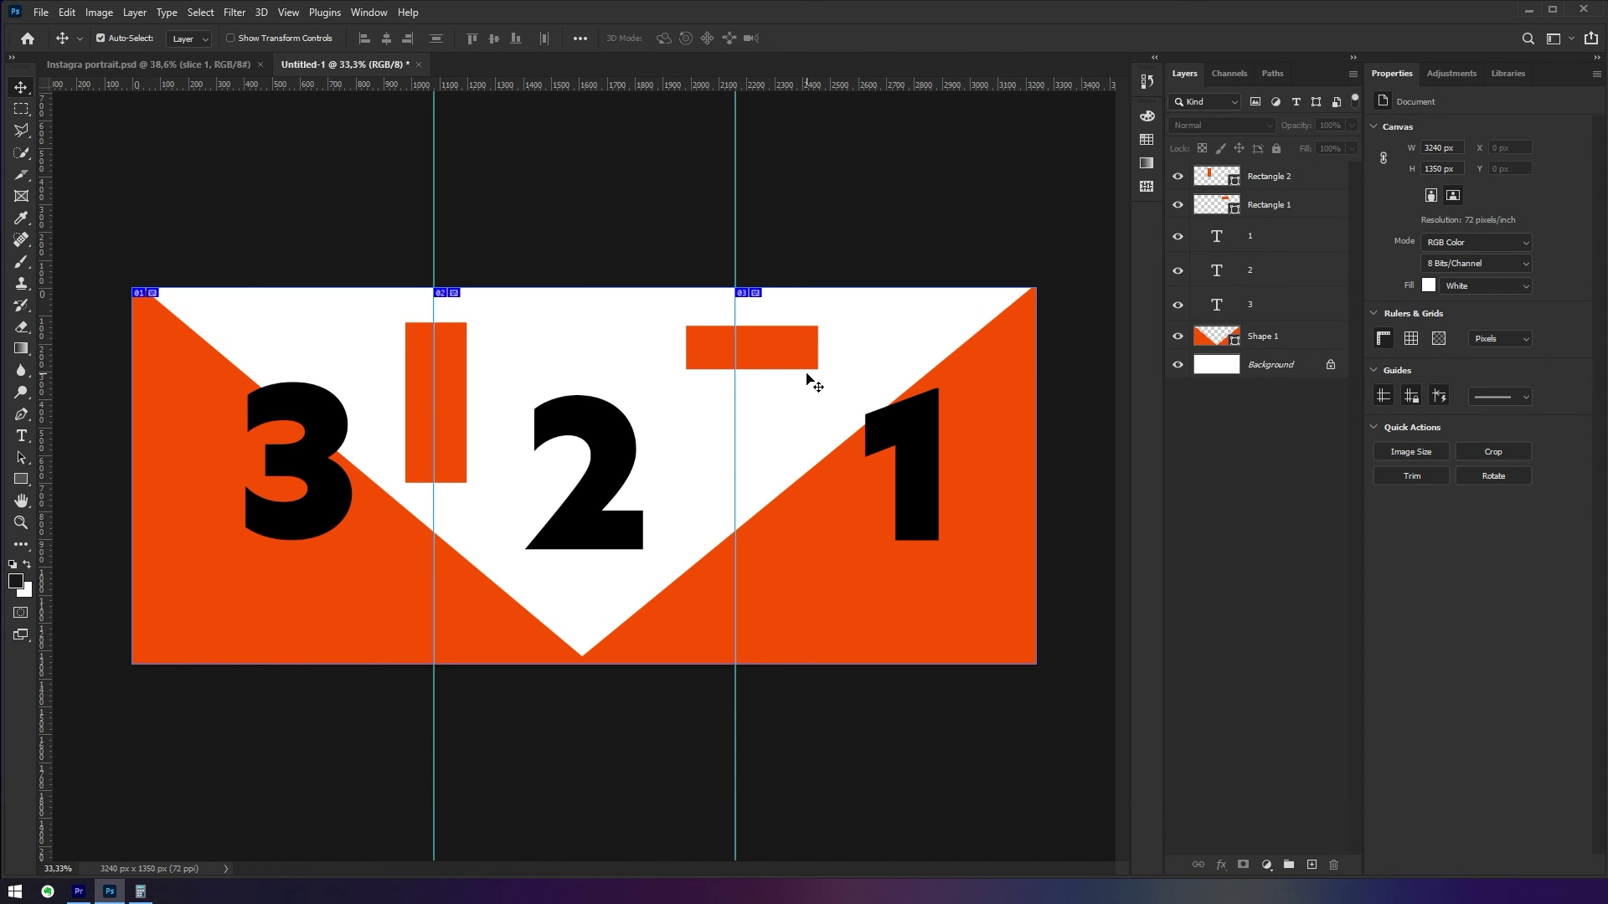
pyautogui.click(205, 64)
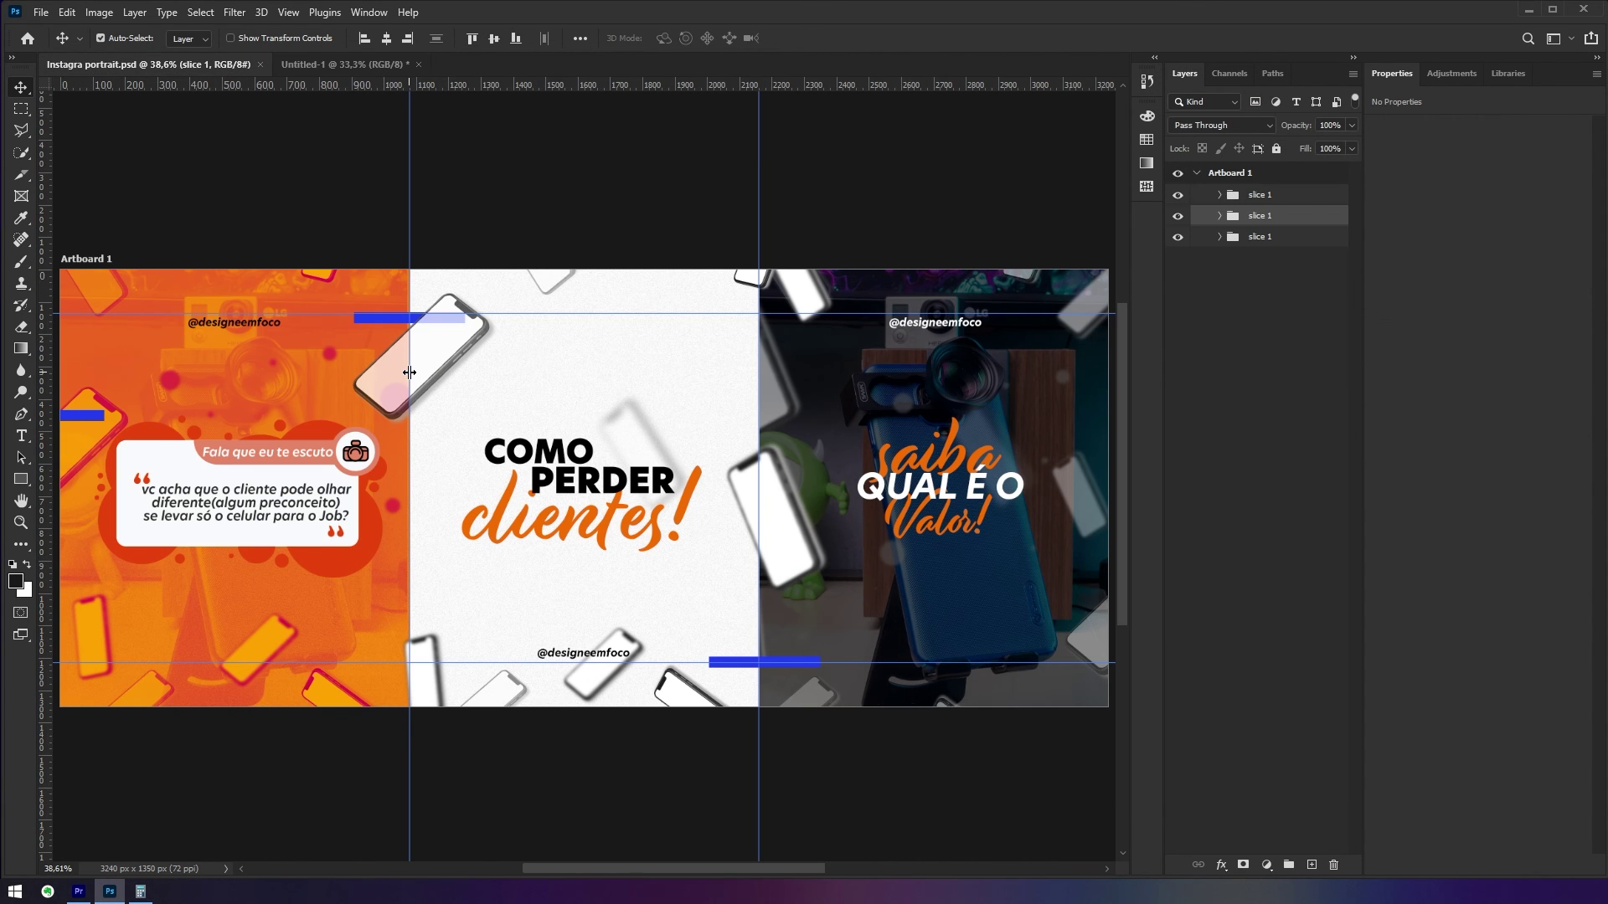